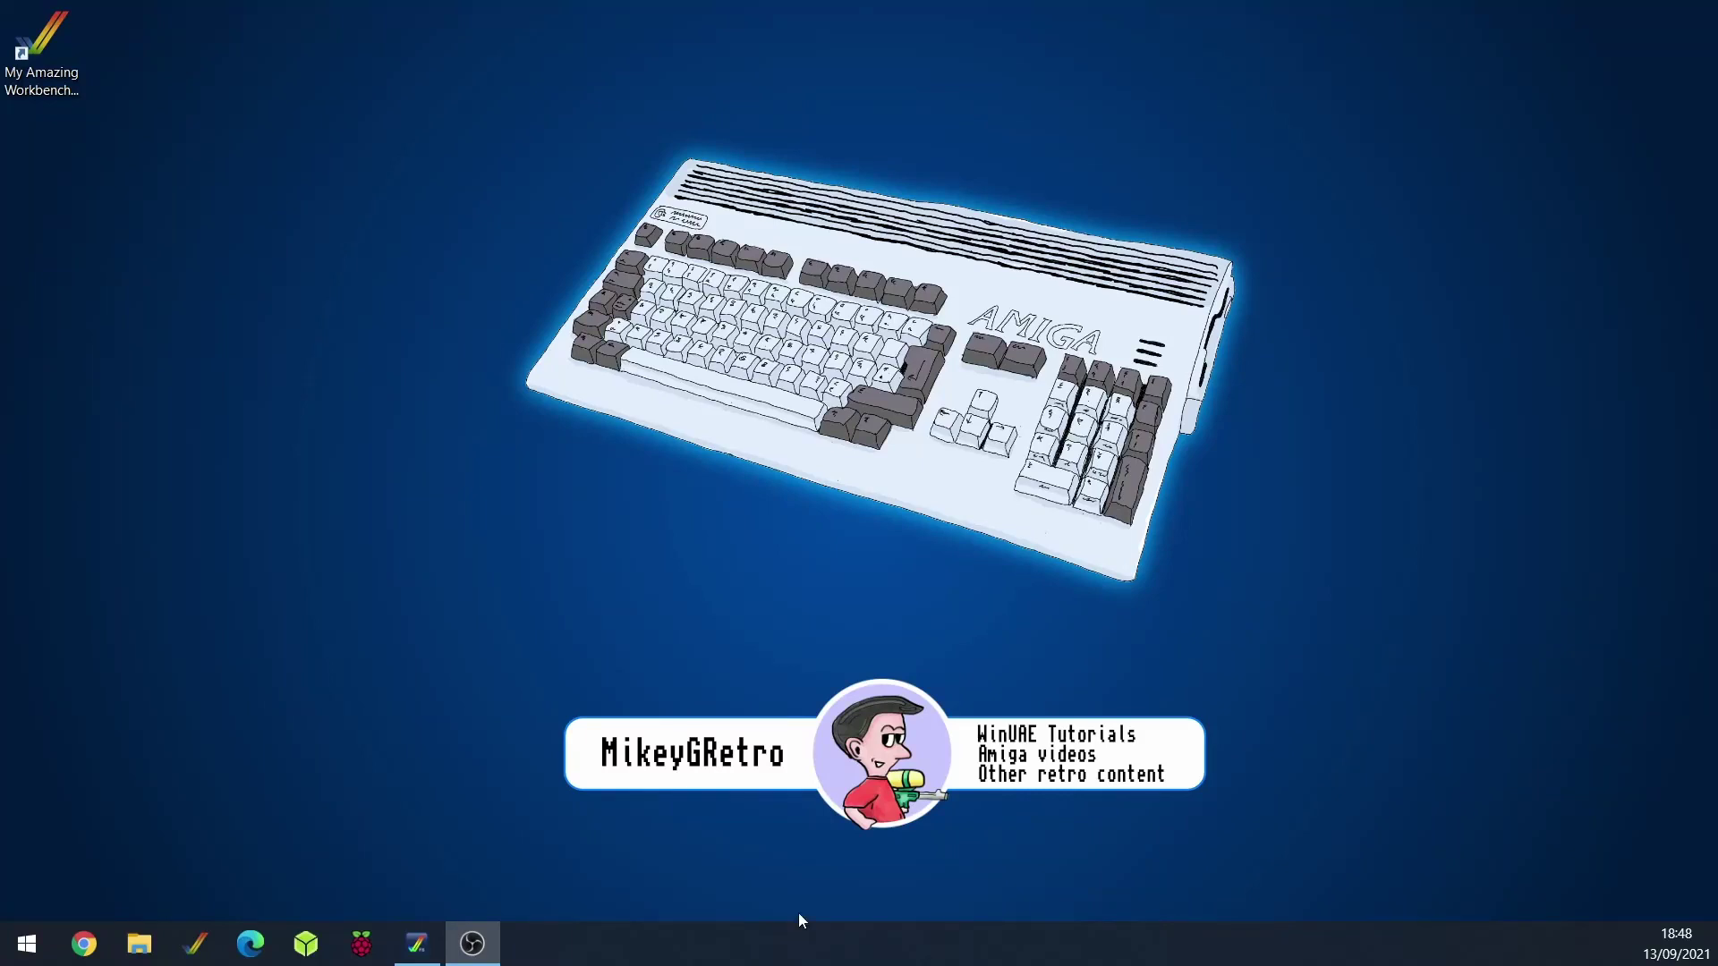
- Bring up FS-UAE Launcher and set the Amiga model to A1200 with the 3.1 ROM
left_click(417, 943)
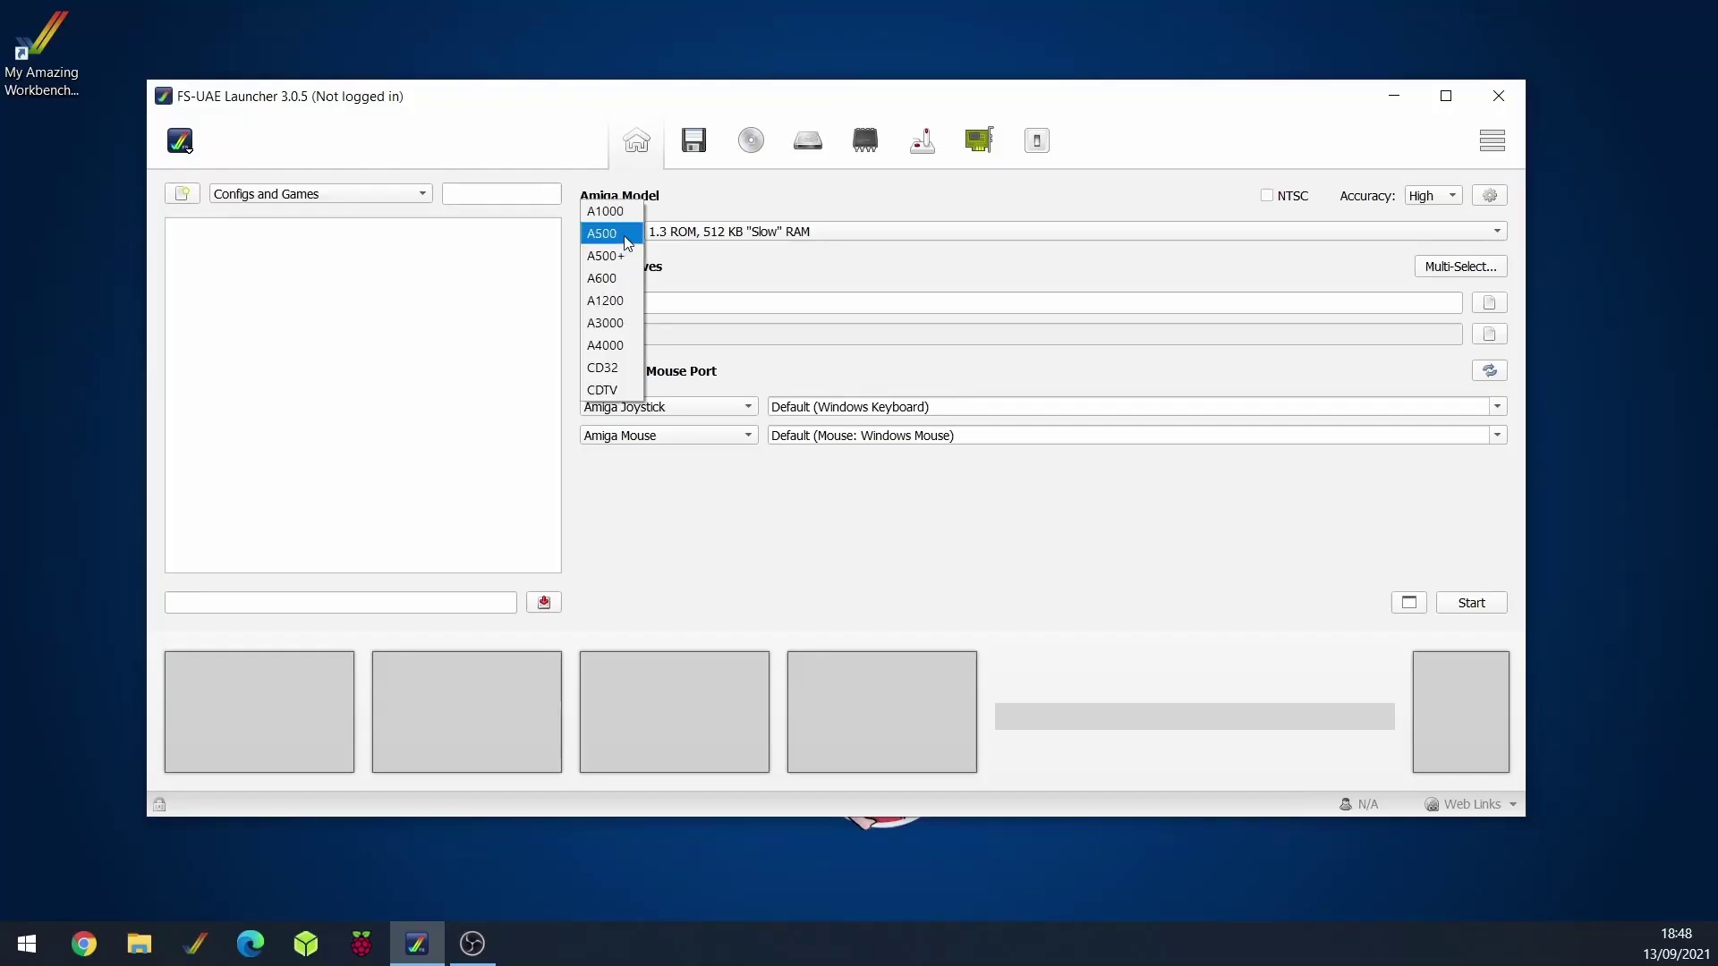
left_click(610, 300)
left_click(680, 231)
left_click(685, 231)
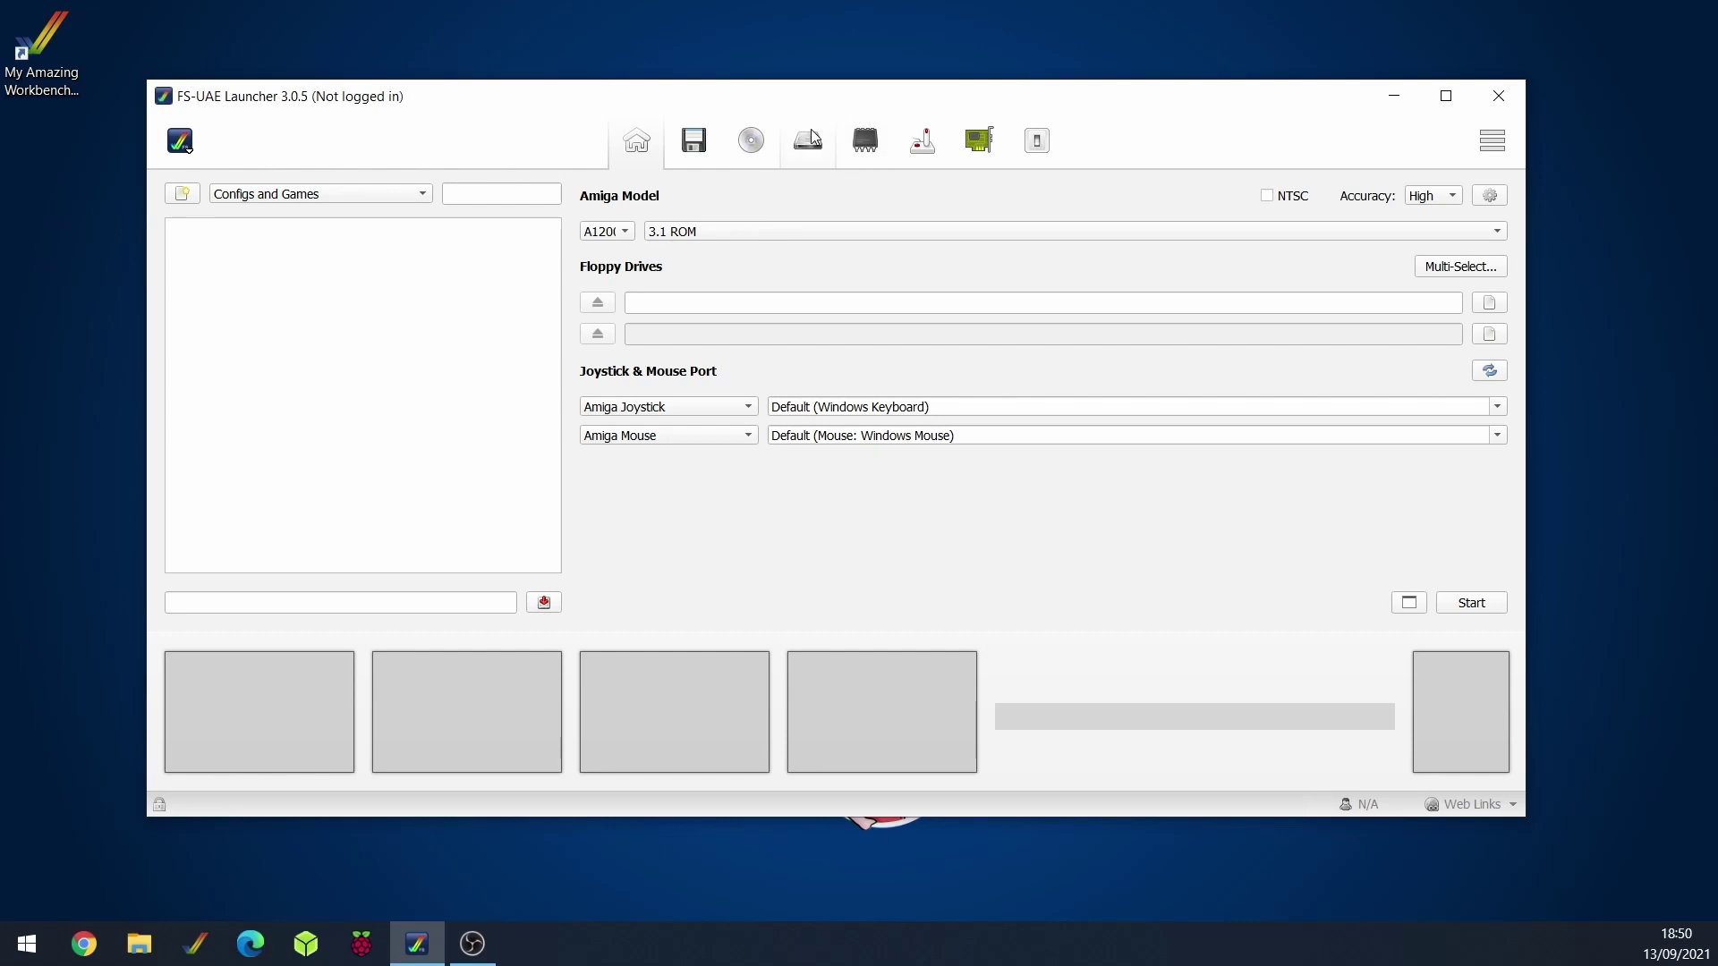
- Add all six amiga-os-310 ADF files from the FS-UAE ADF folder to the floppy media swap list
left_click(696, 146)
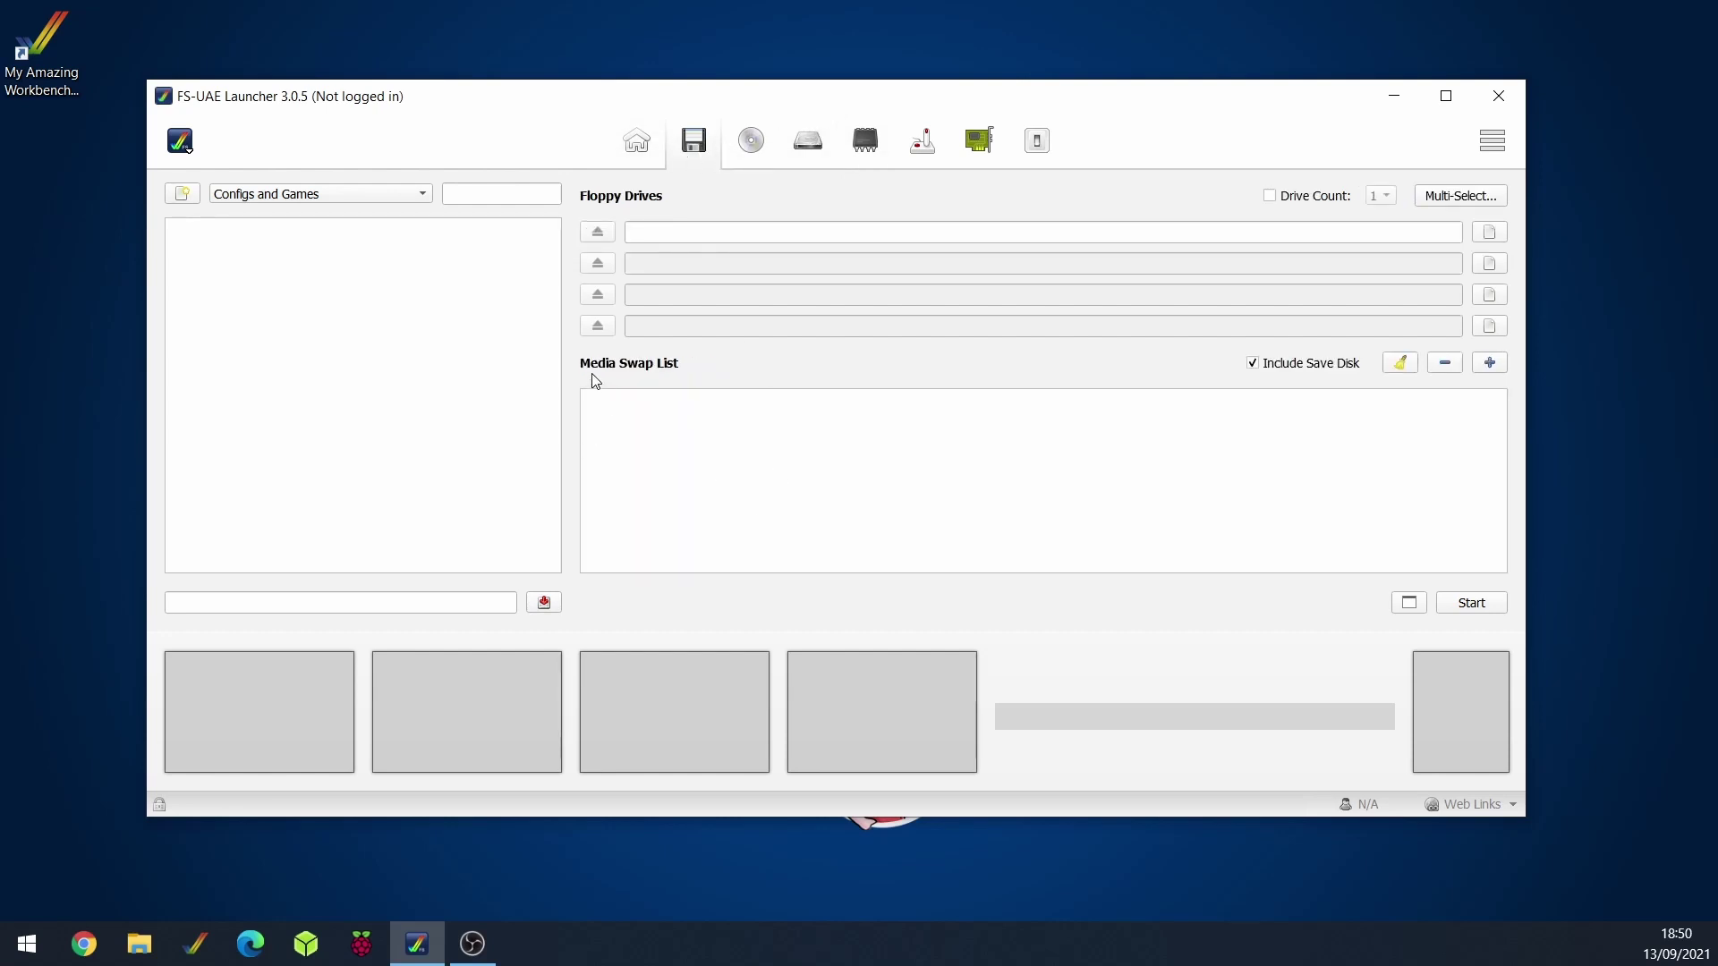
left_click(1490, 367)
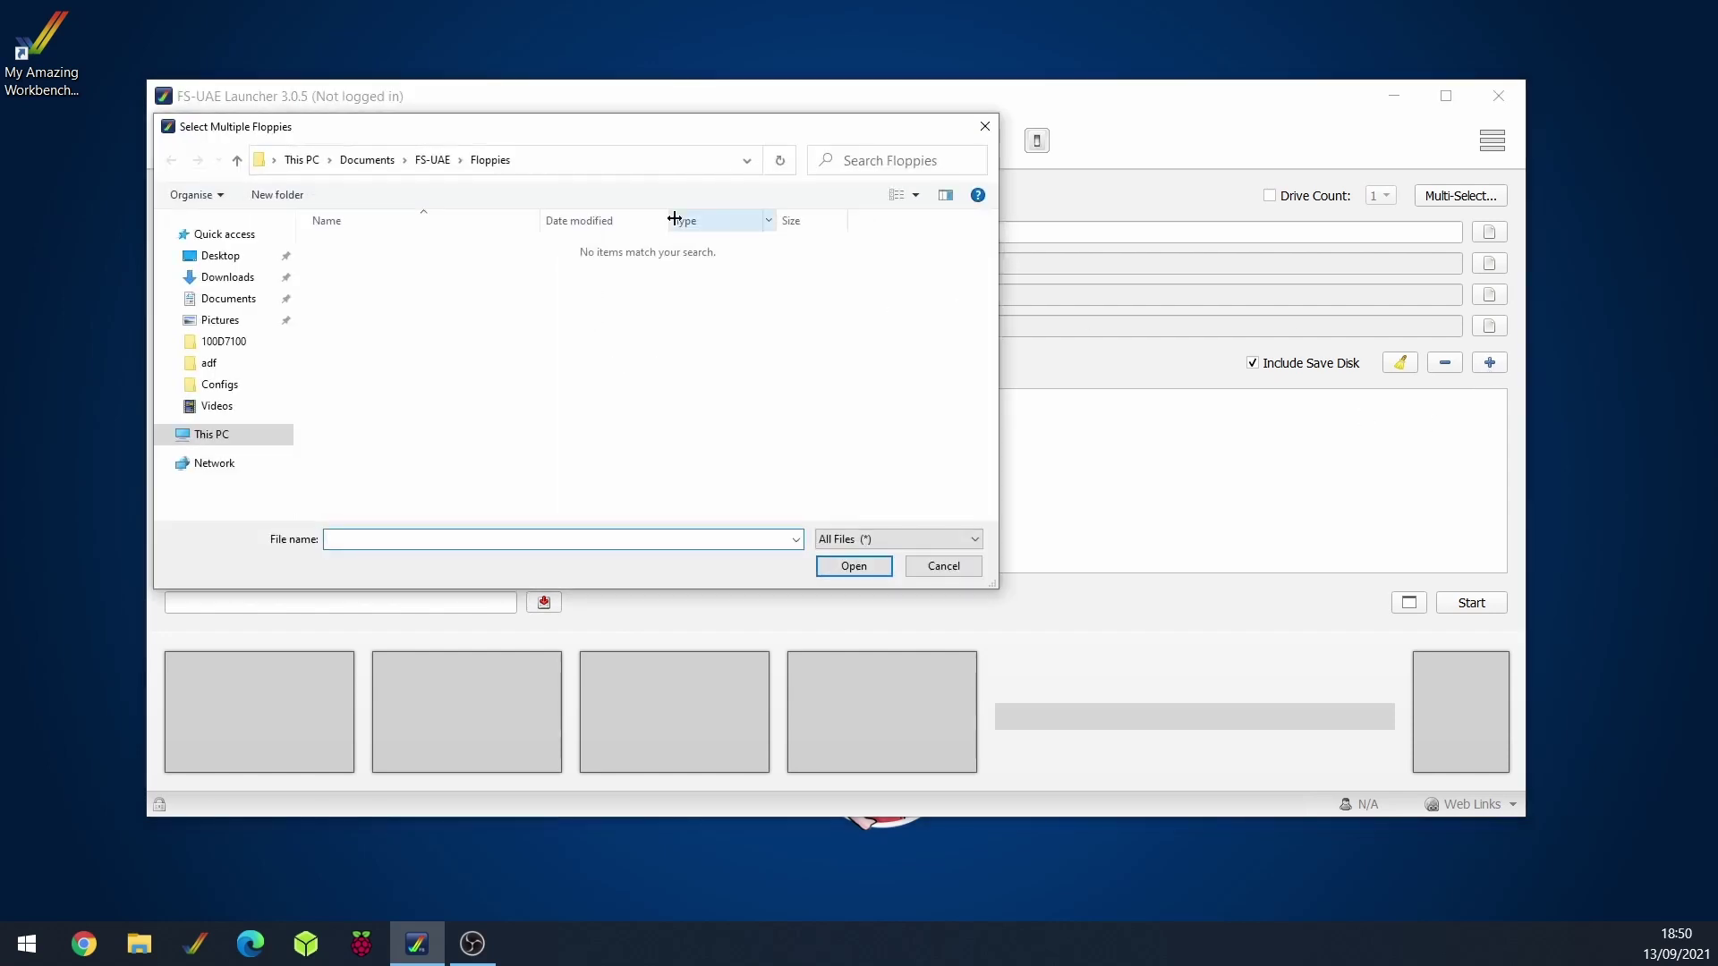
left_click(433, 161)
double_click(354, 247)
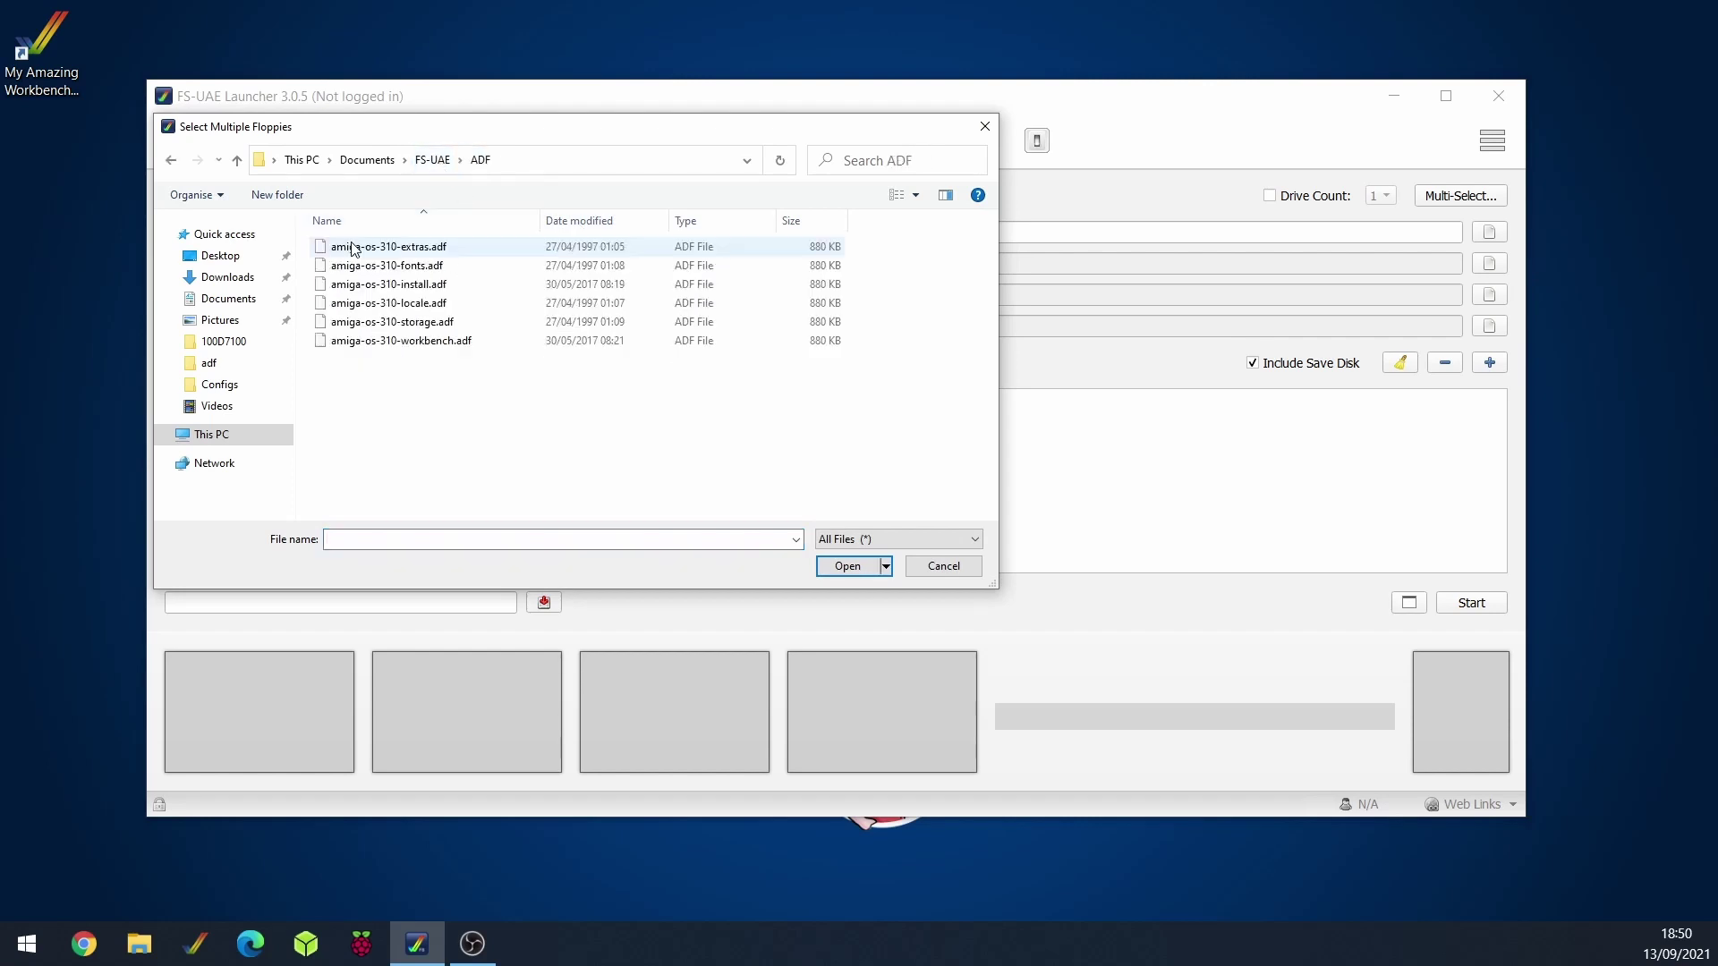
left_click_drag(540, 430, 357, 246)
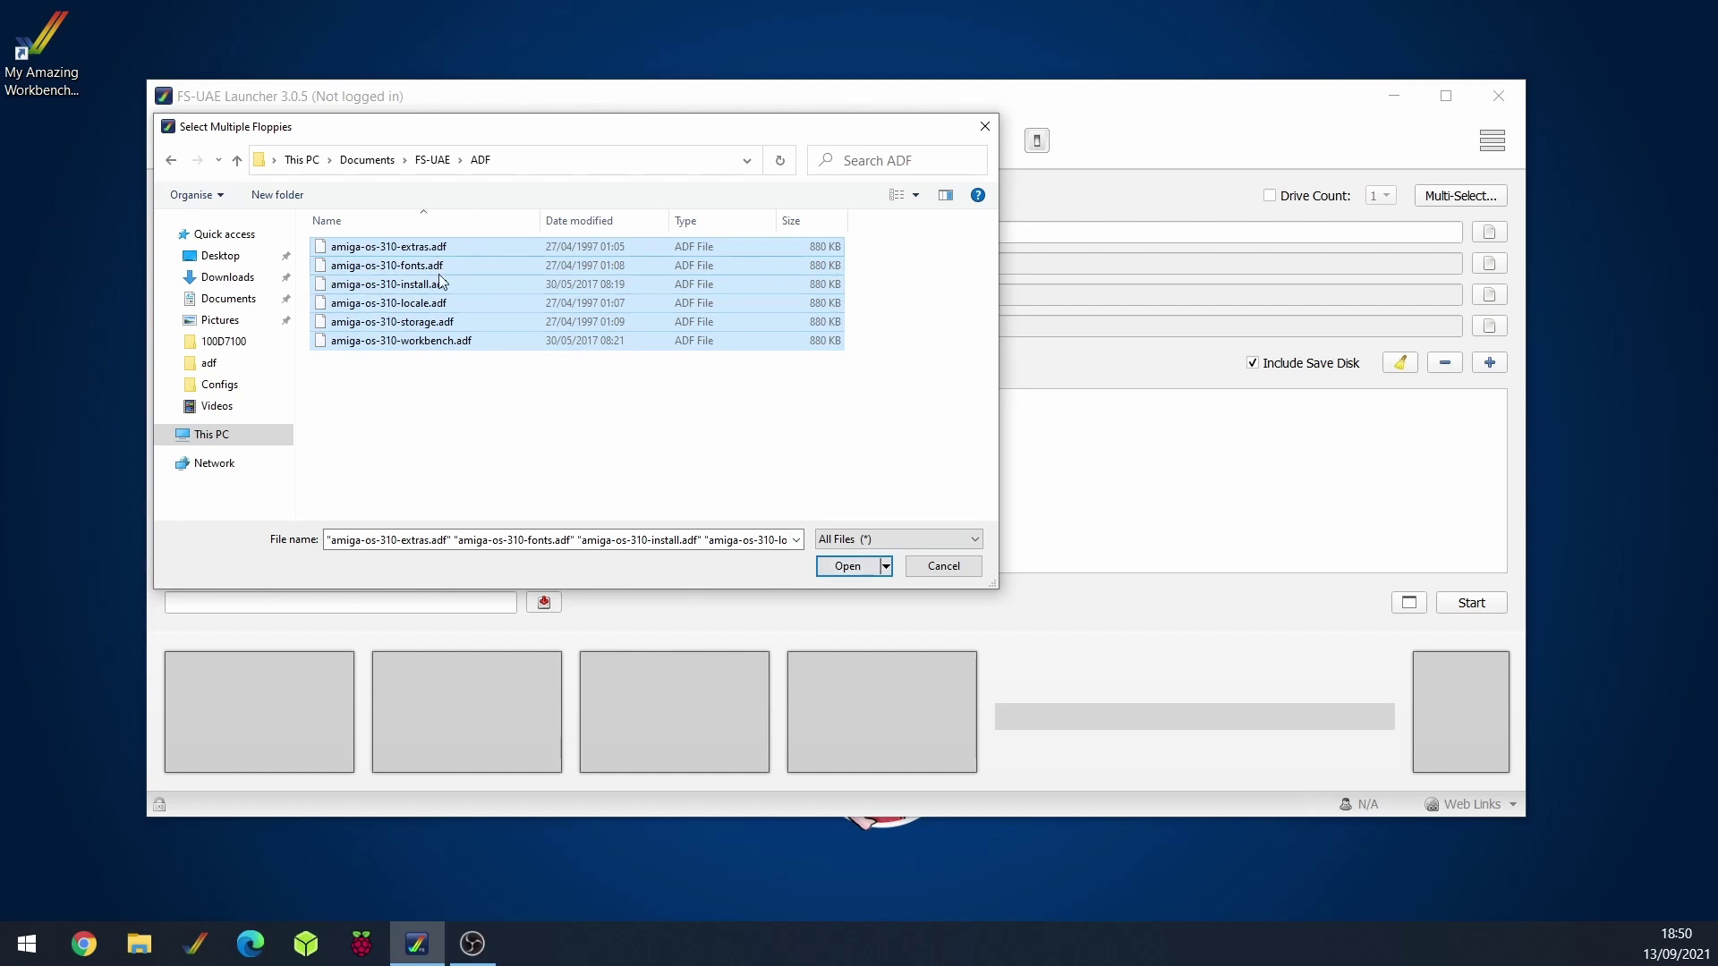
left_click(847, 567)
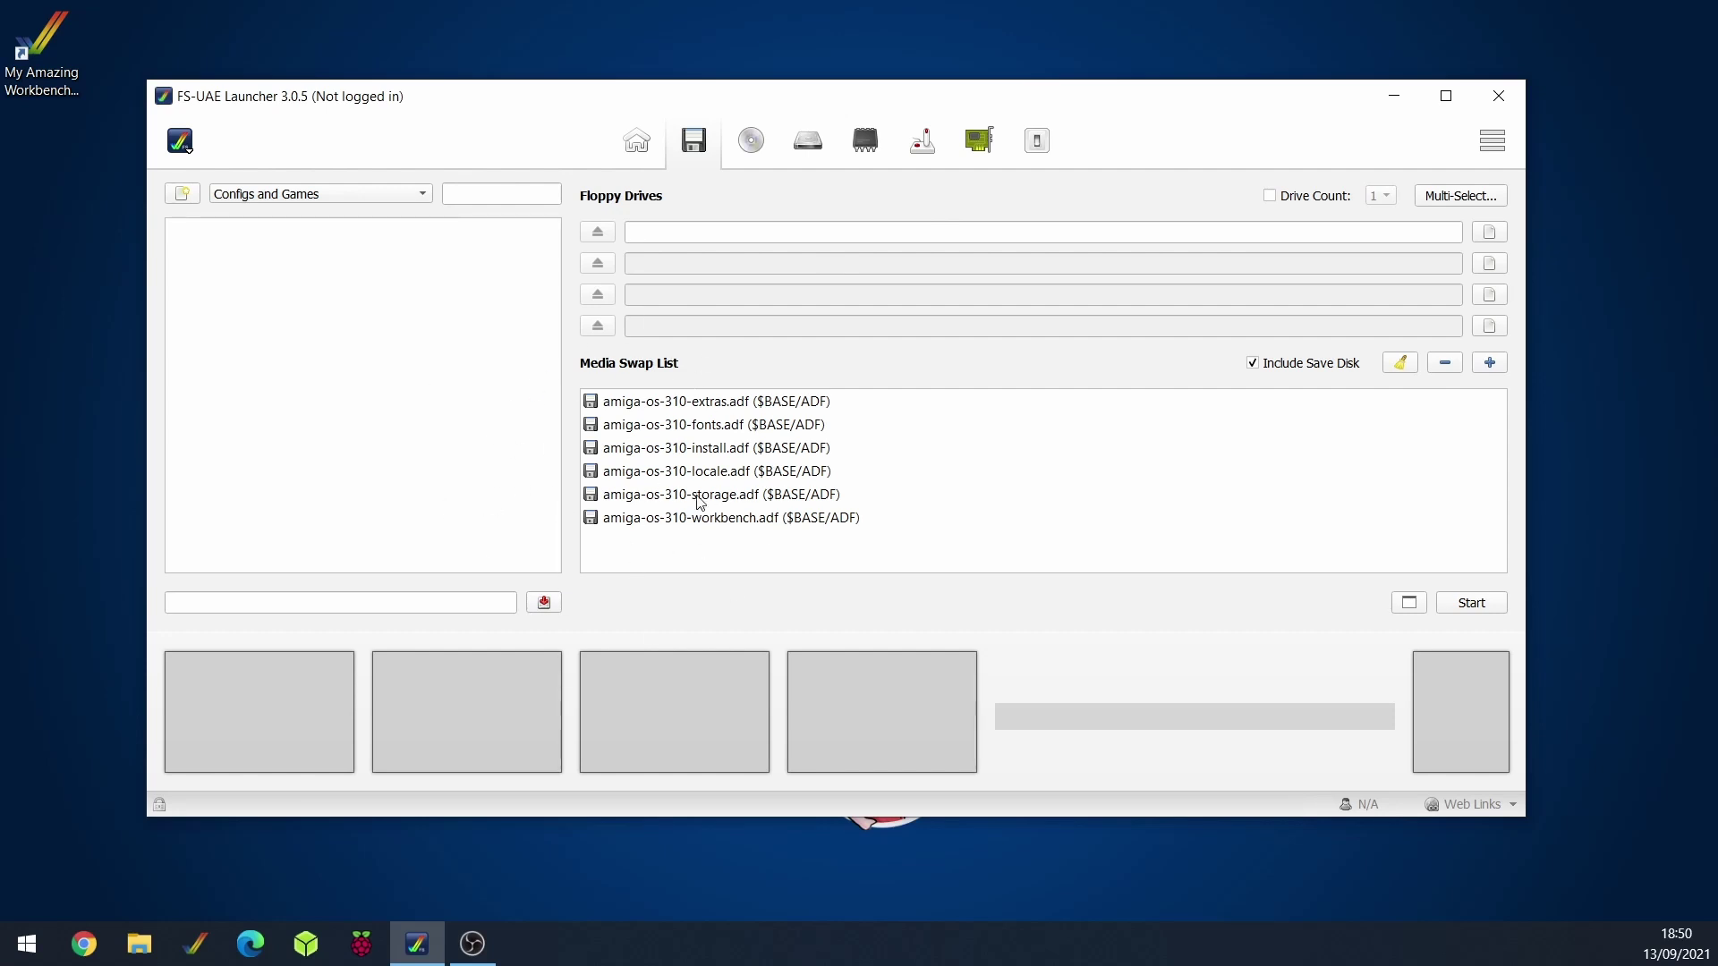
- Set up a new HDF disk image of type Partitionable Hard Drive Image (RDB) with a size of 4096 MB
left_click(805, 139)
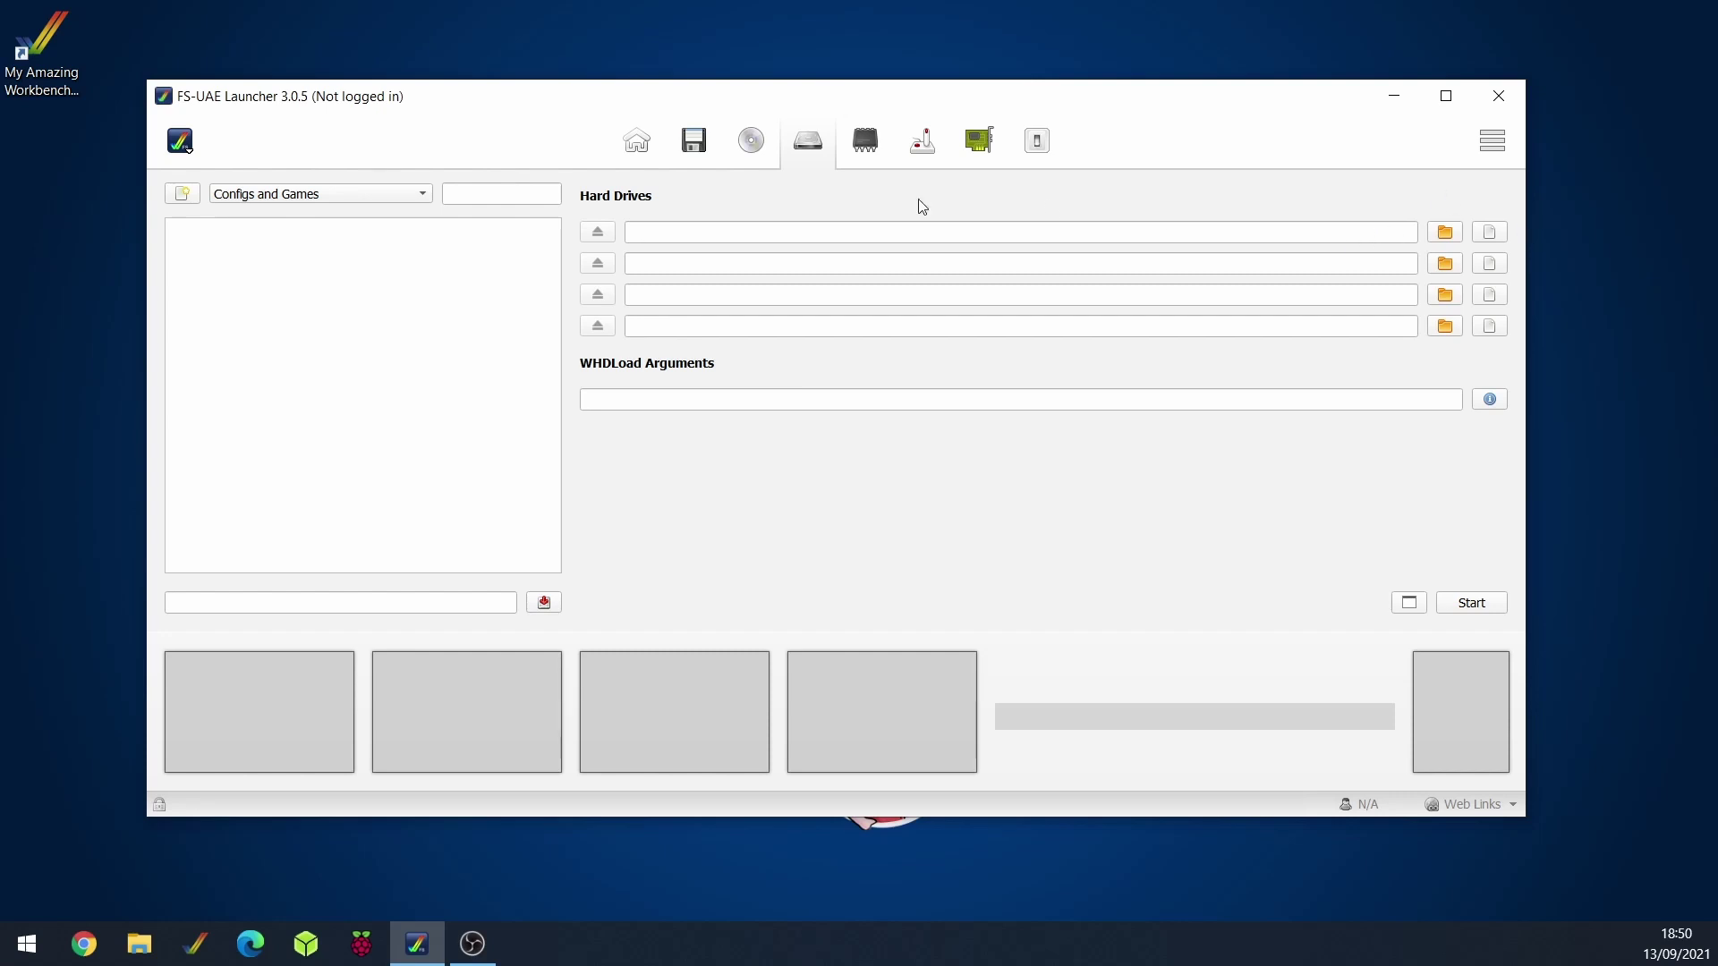
left_click(190, 148)
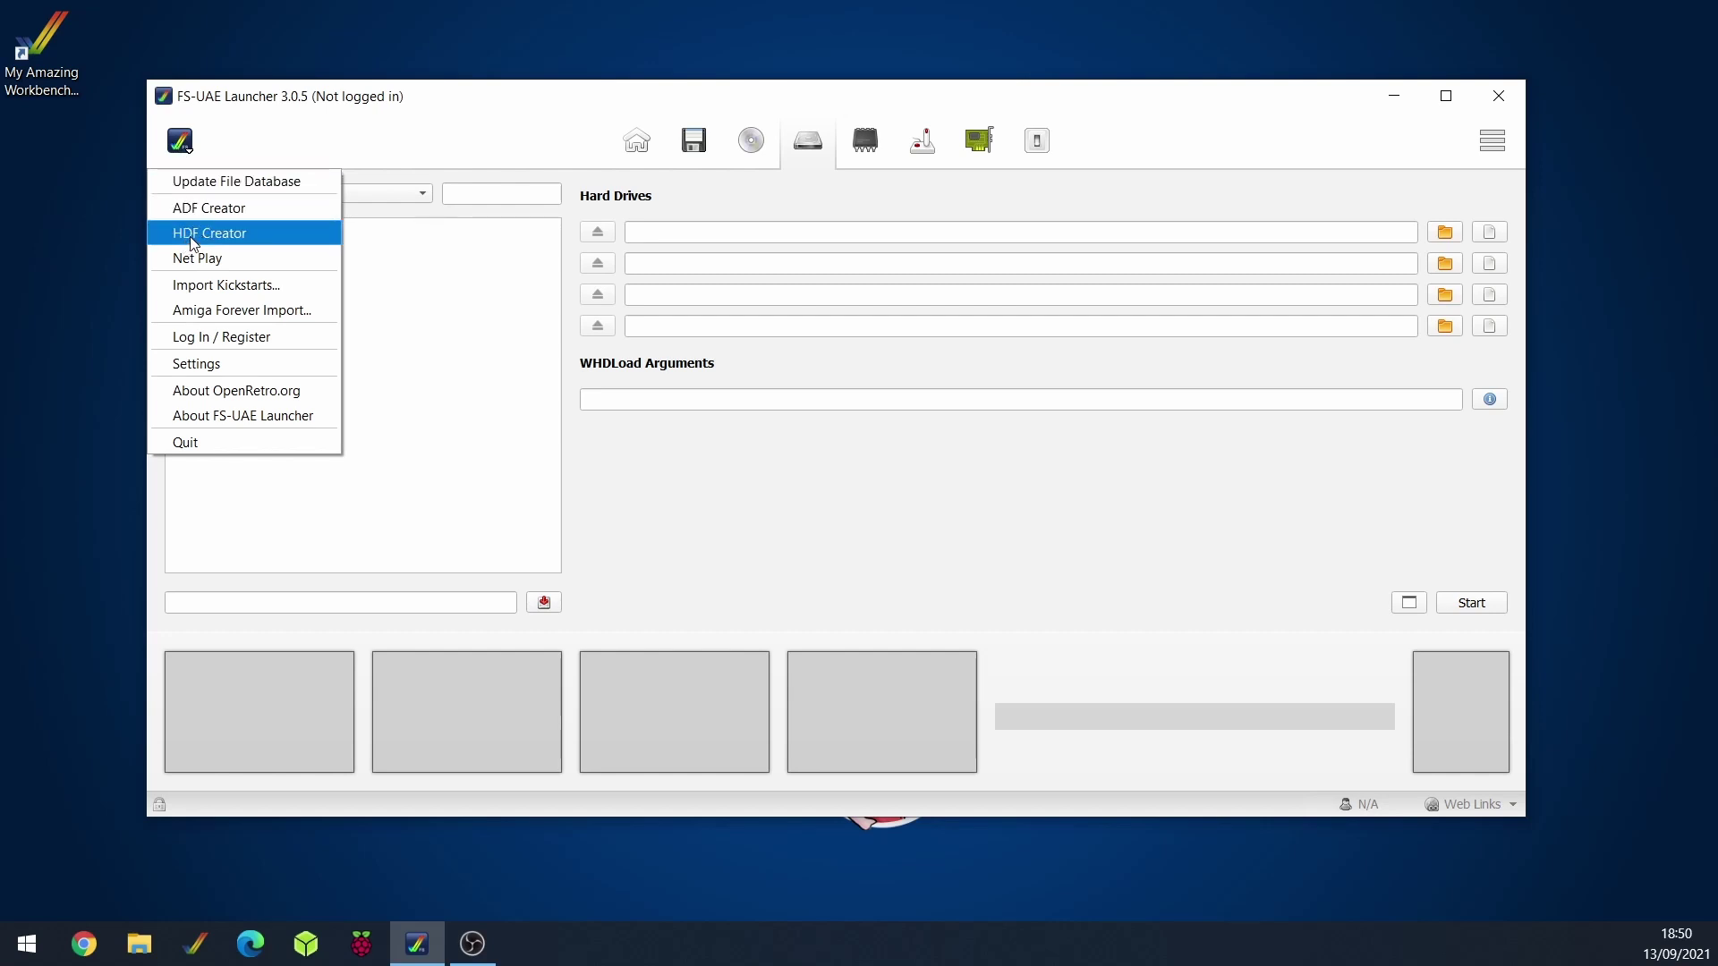
left_click(215, 236)
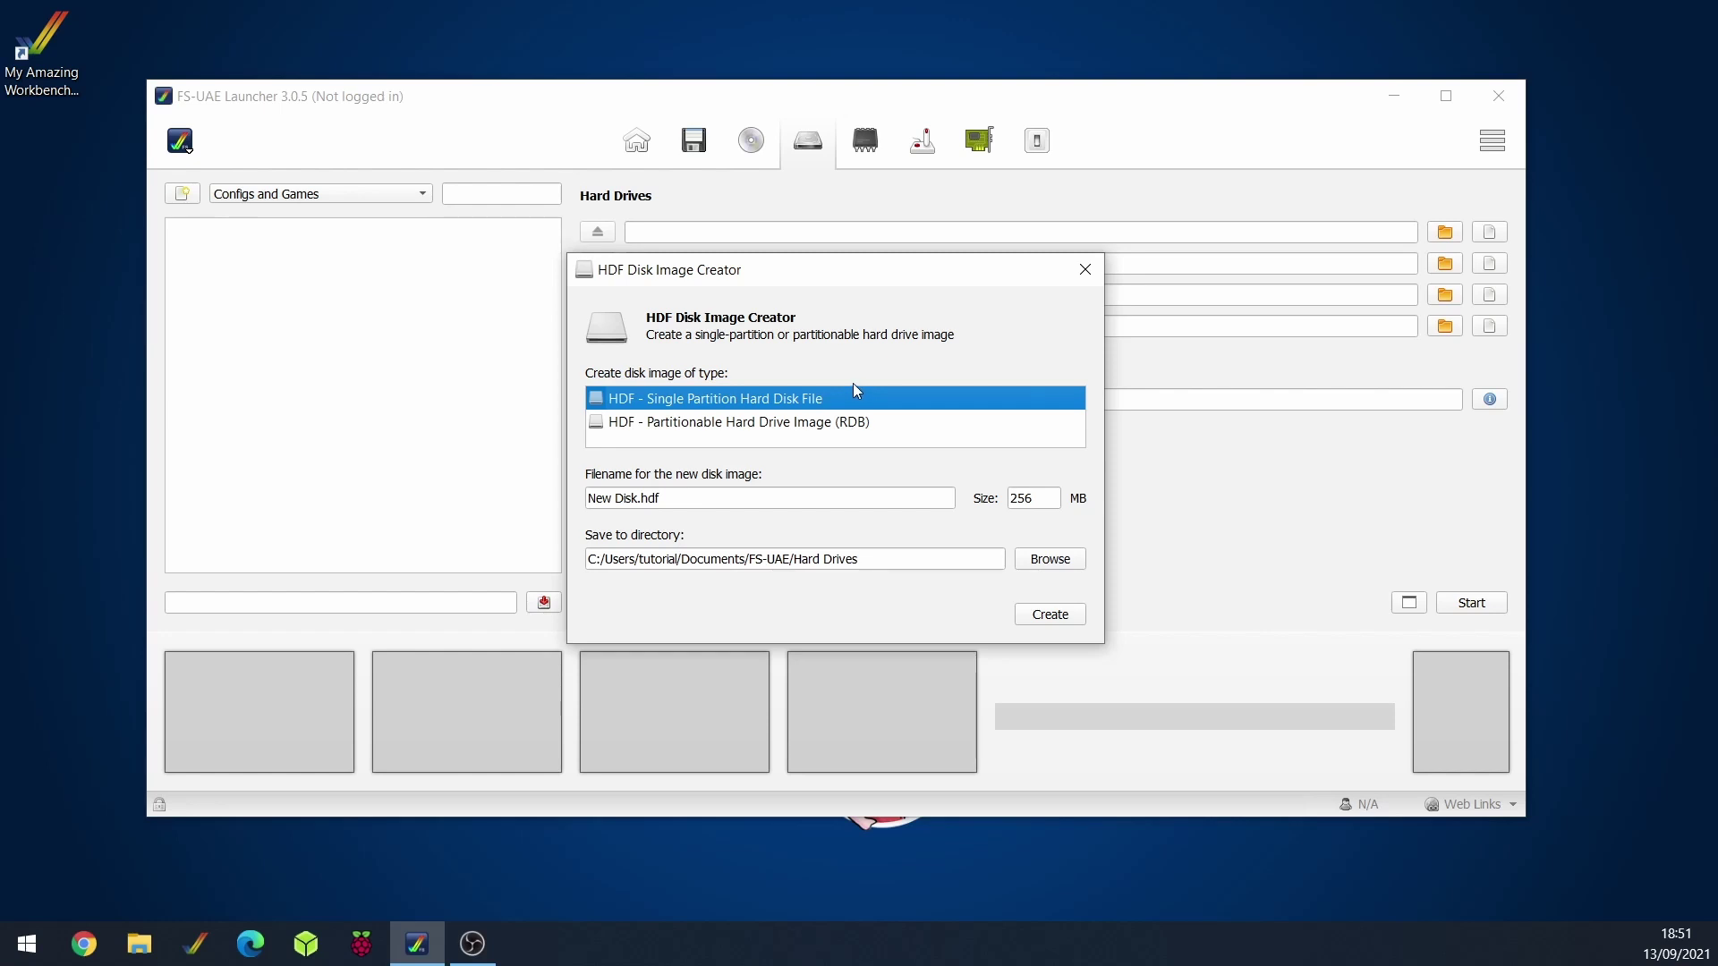
left_click(737, 434)
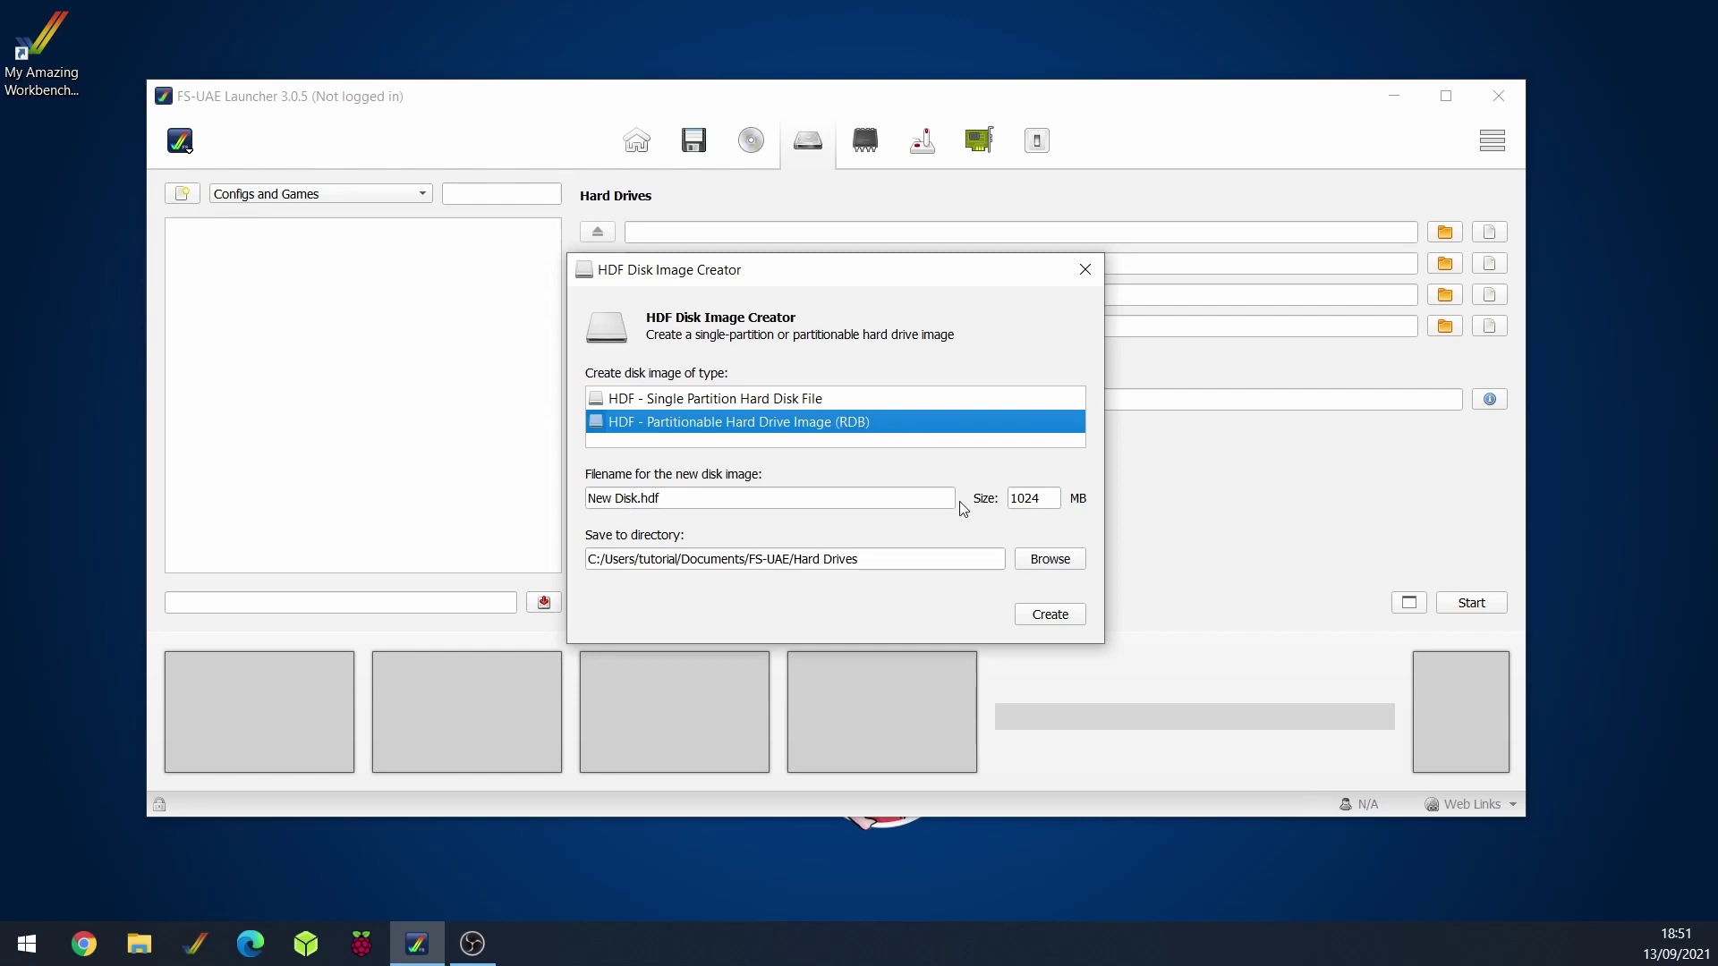
key("Tab")
key("Tab")
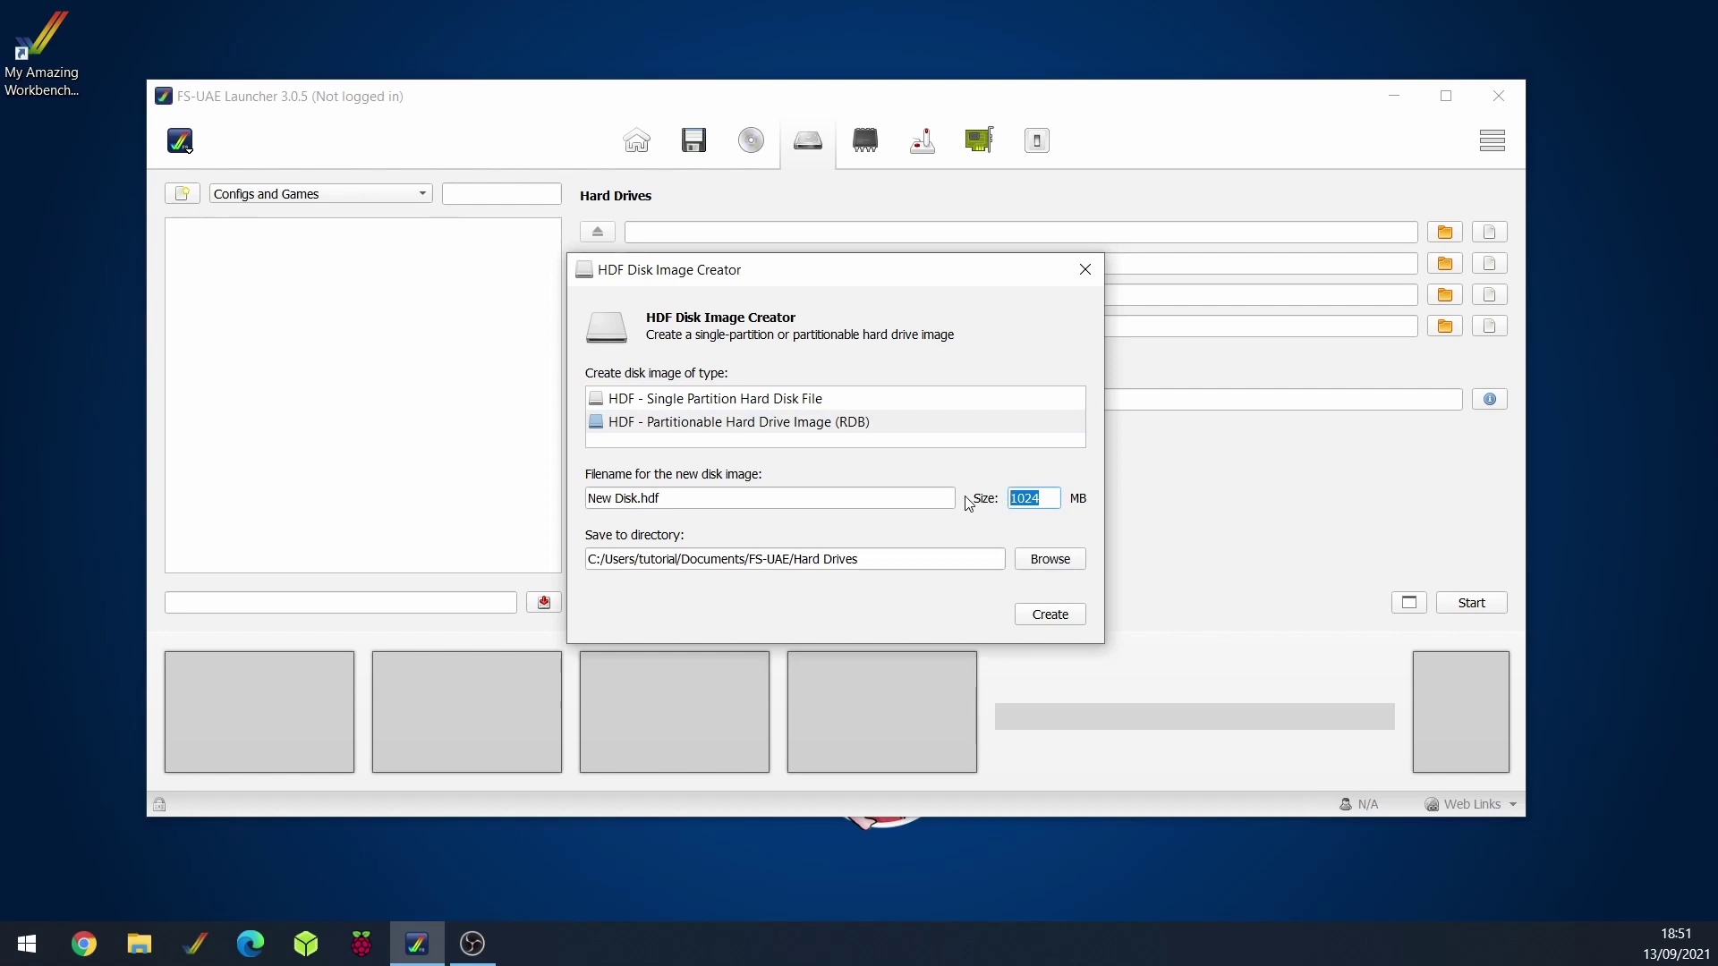
type("4096")
double_click(1015, 501)
- Name the disk image Example.hdf, create it in the FS-UAE Hard Drives folder and close the HDF Disk Image Creator
left_click(638, 494)
left_click_drag(637, 494, 535, 494)
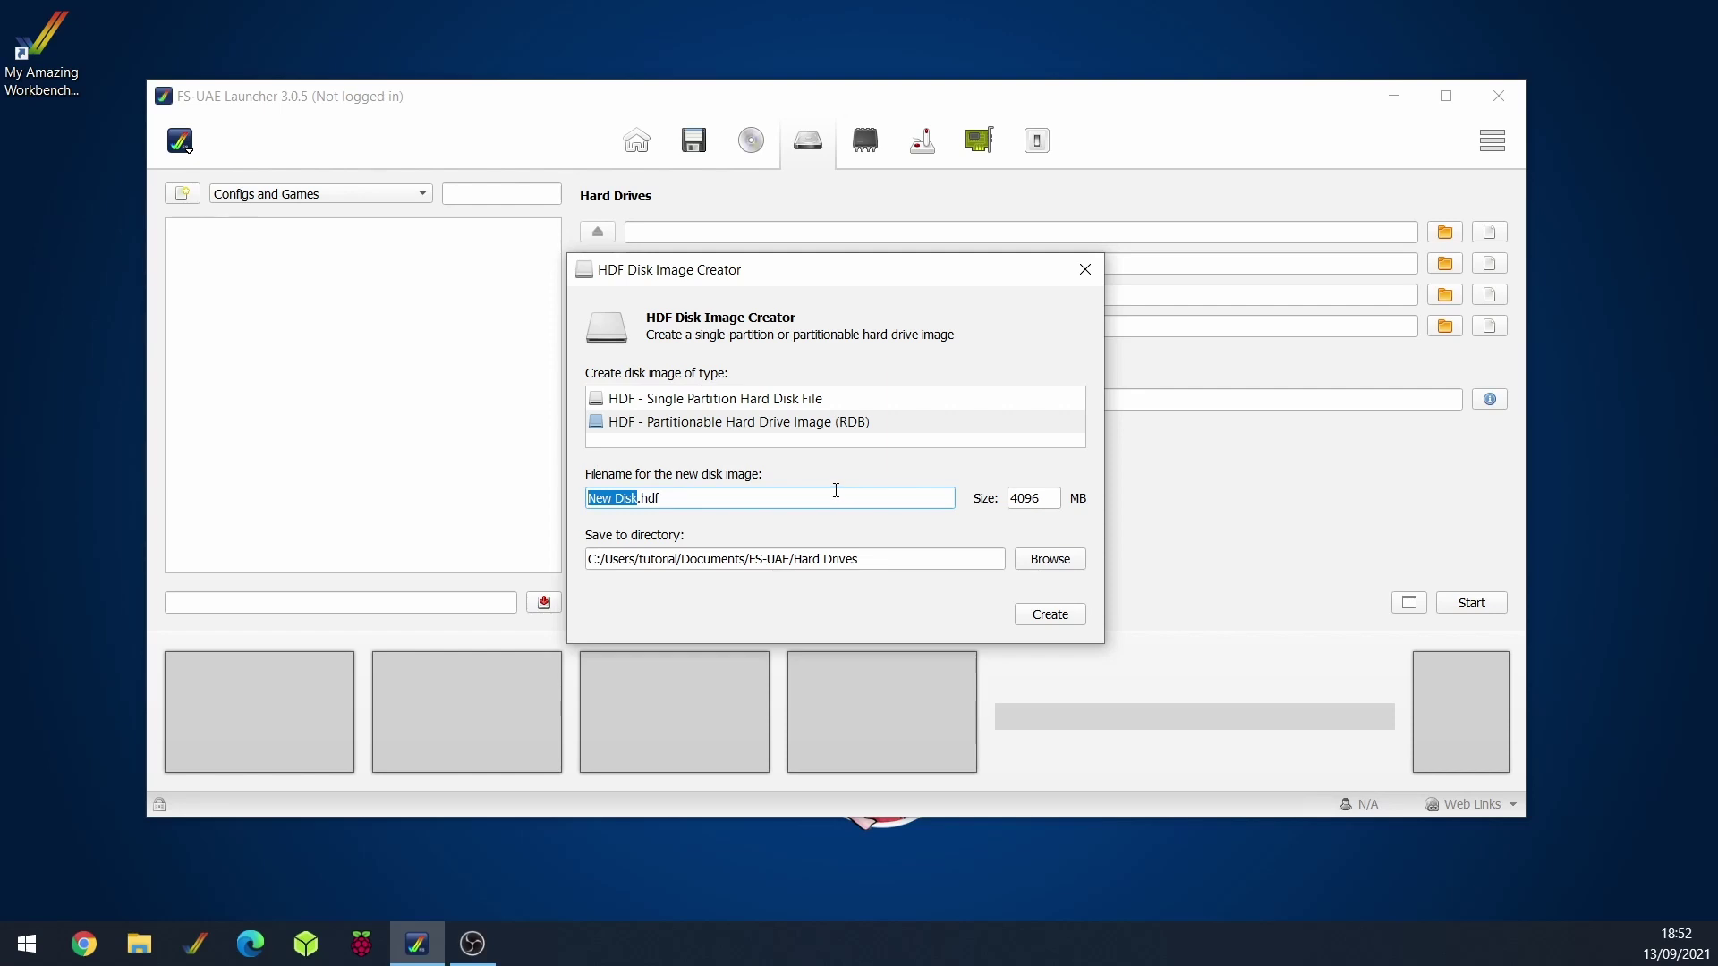
type("Example")
left_click(810, 561)
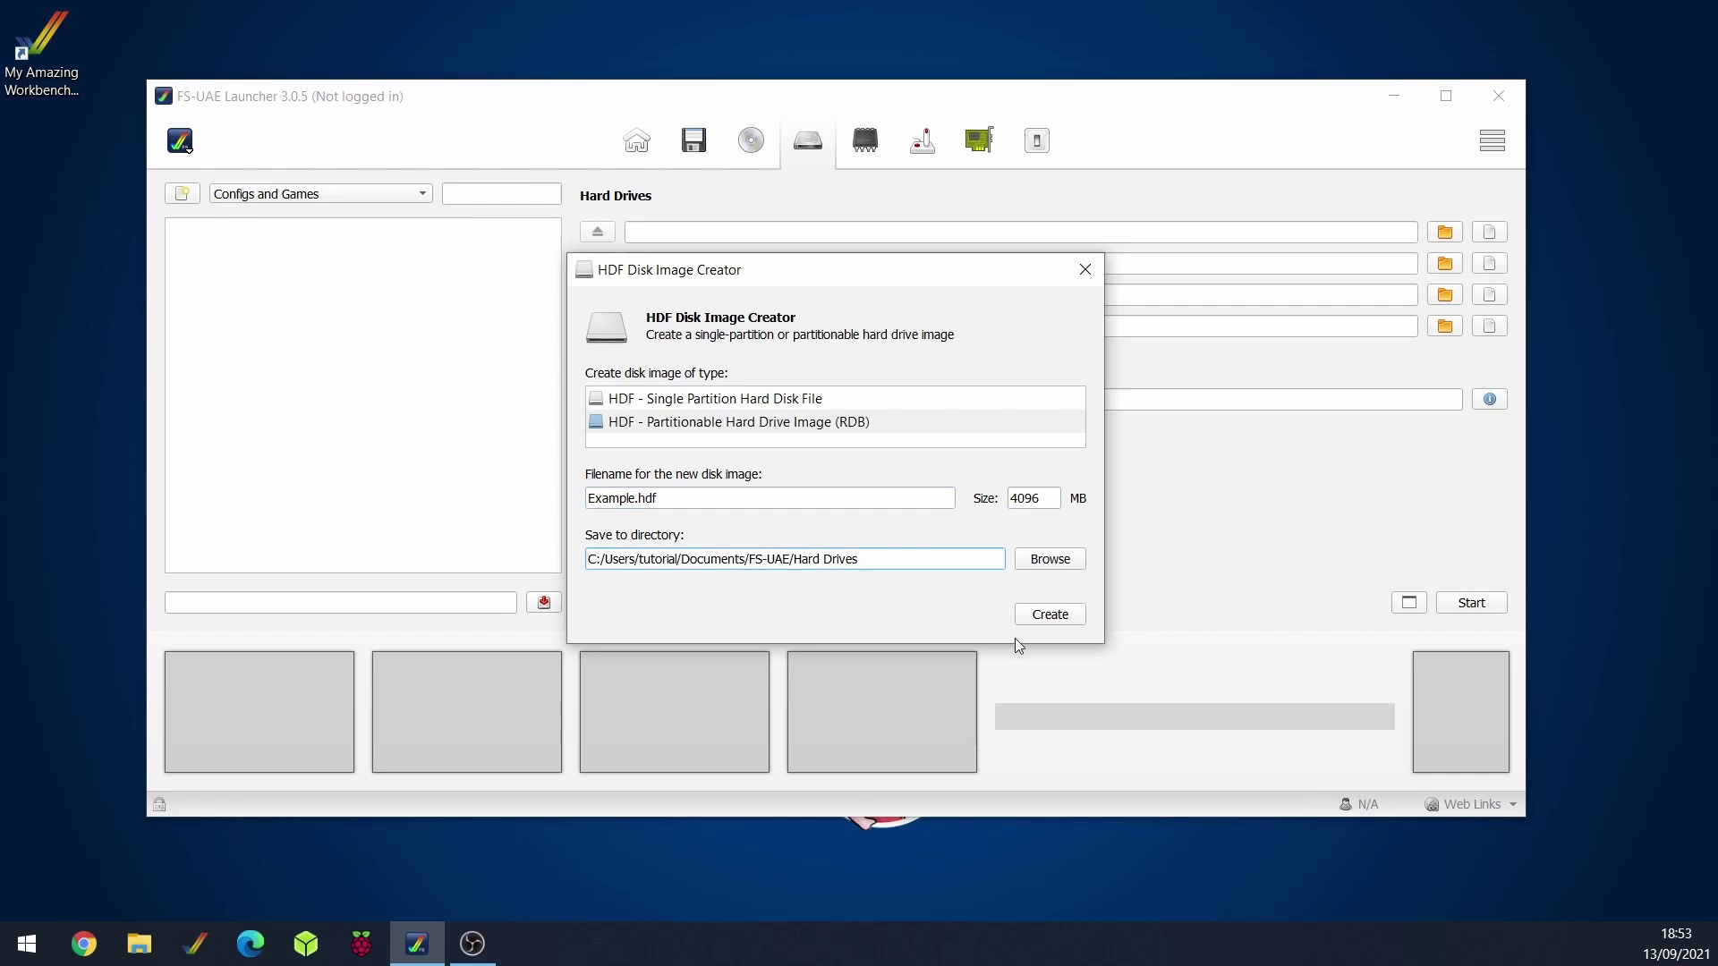
left_click(1056, 622)
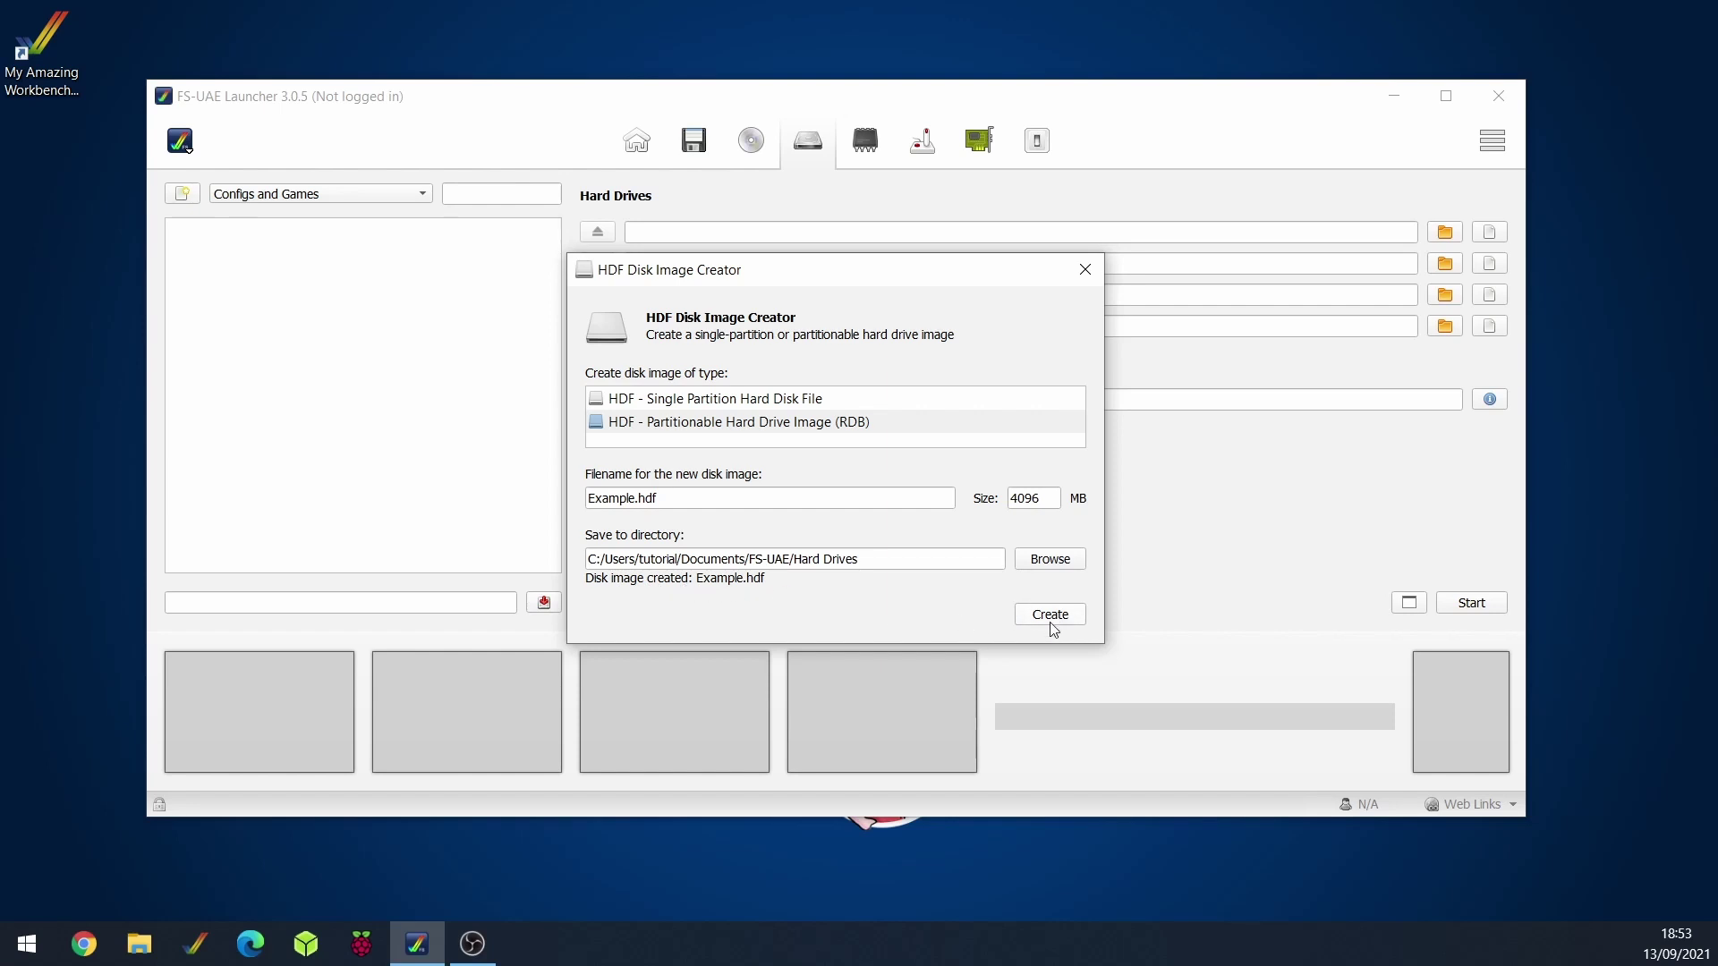
left_click(1083, 271)
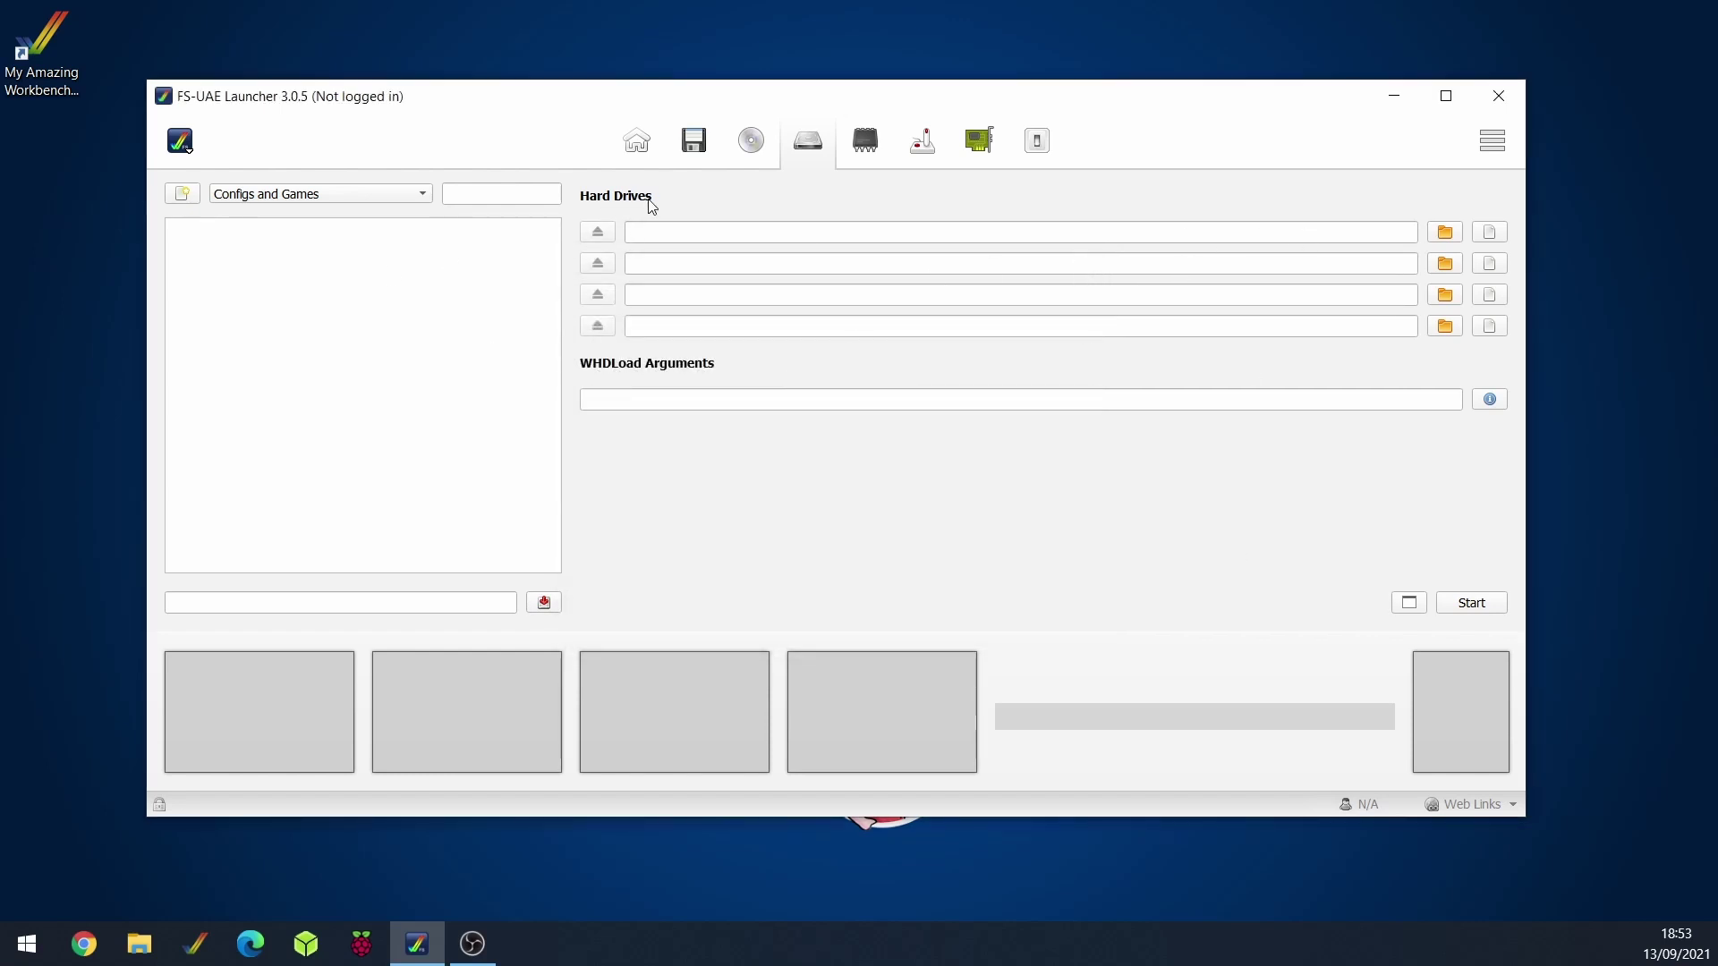
- Attach Example.hdf as the first hard drive
left_click(1502, 237)
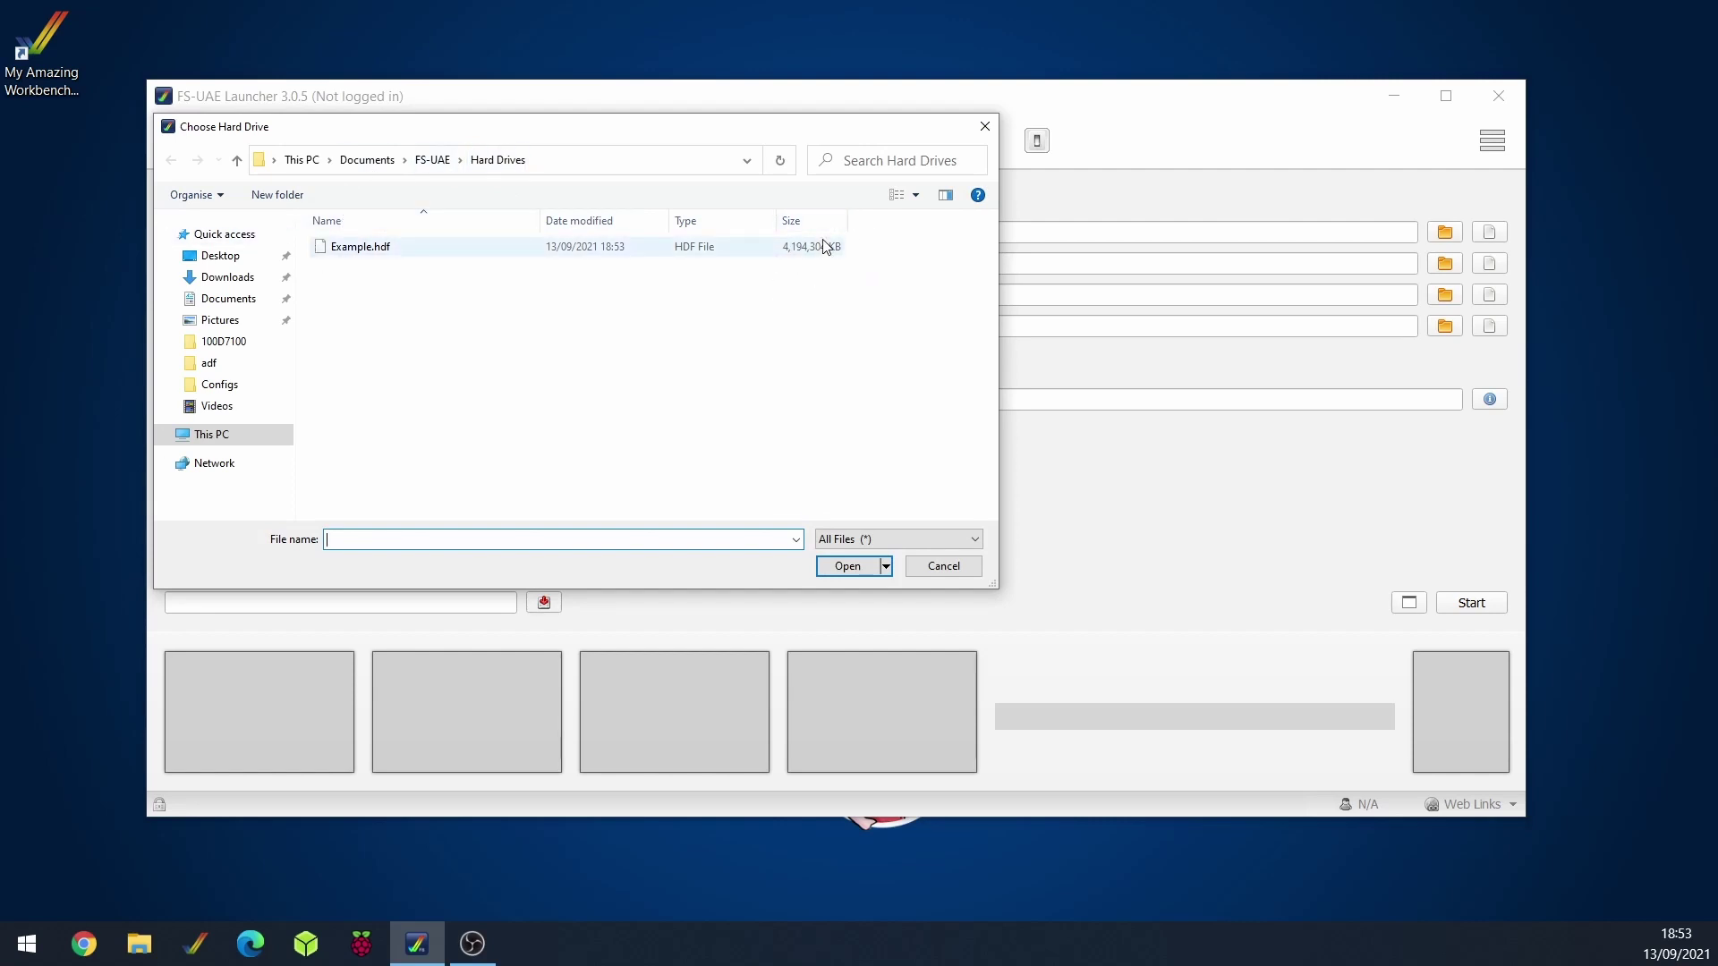
left_click(354, 255)
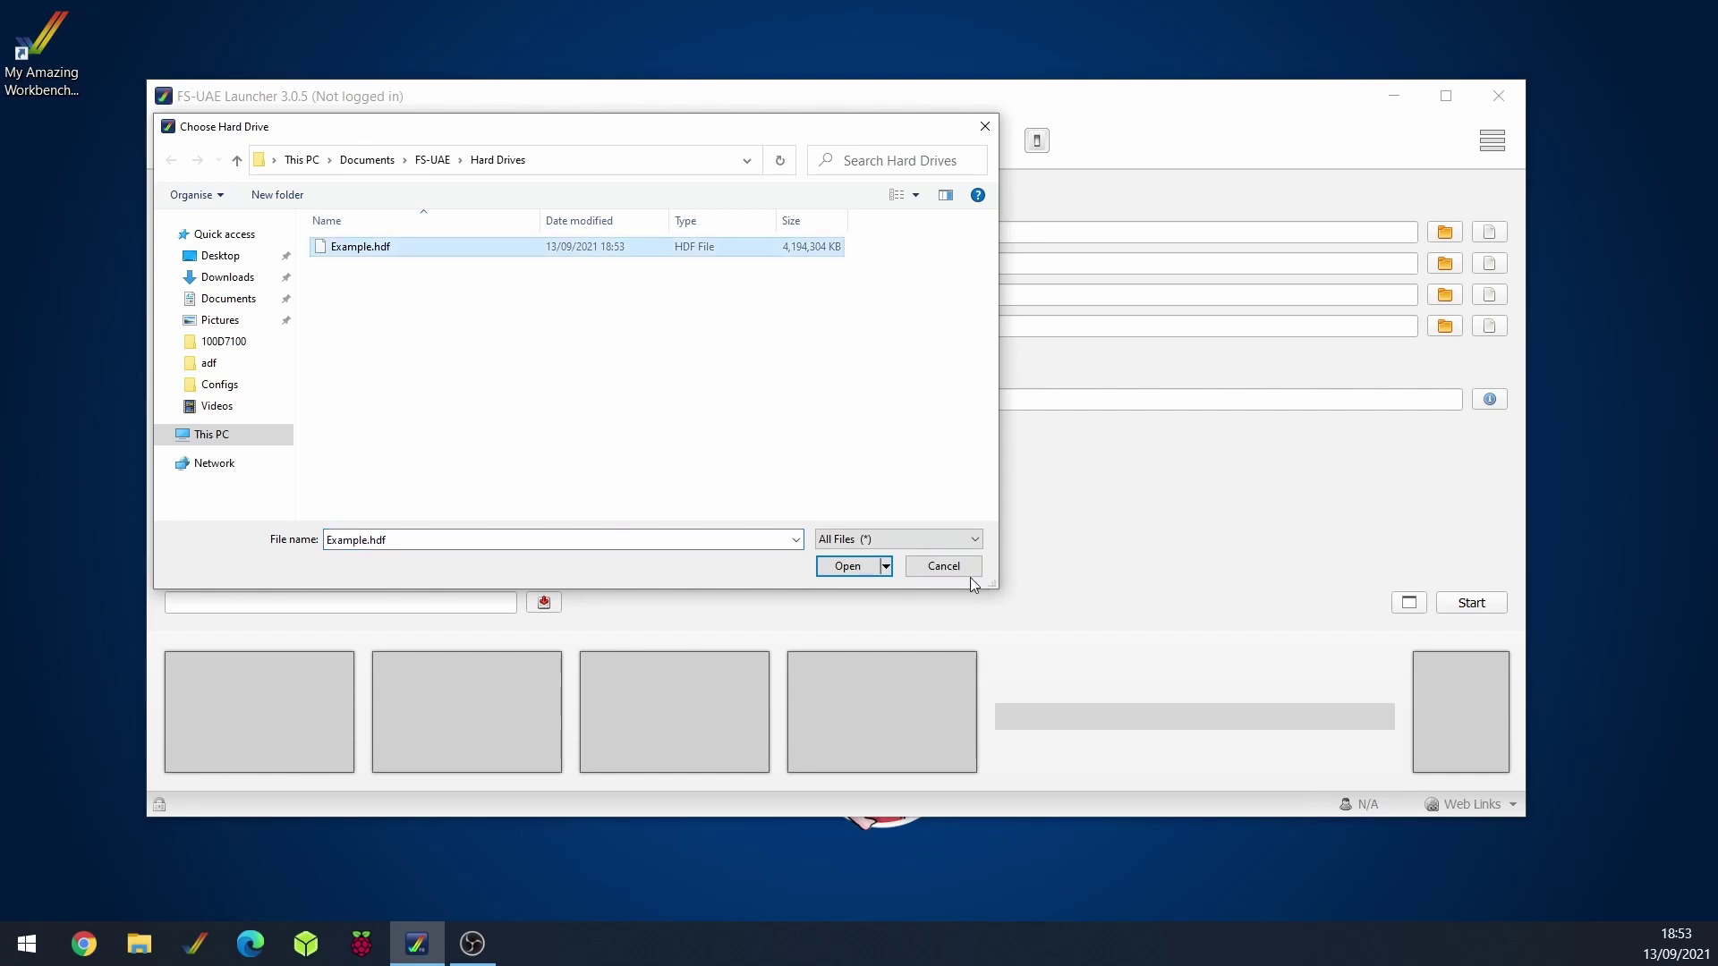
left_click(848, 567)
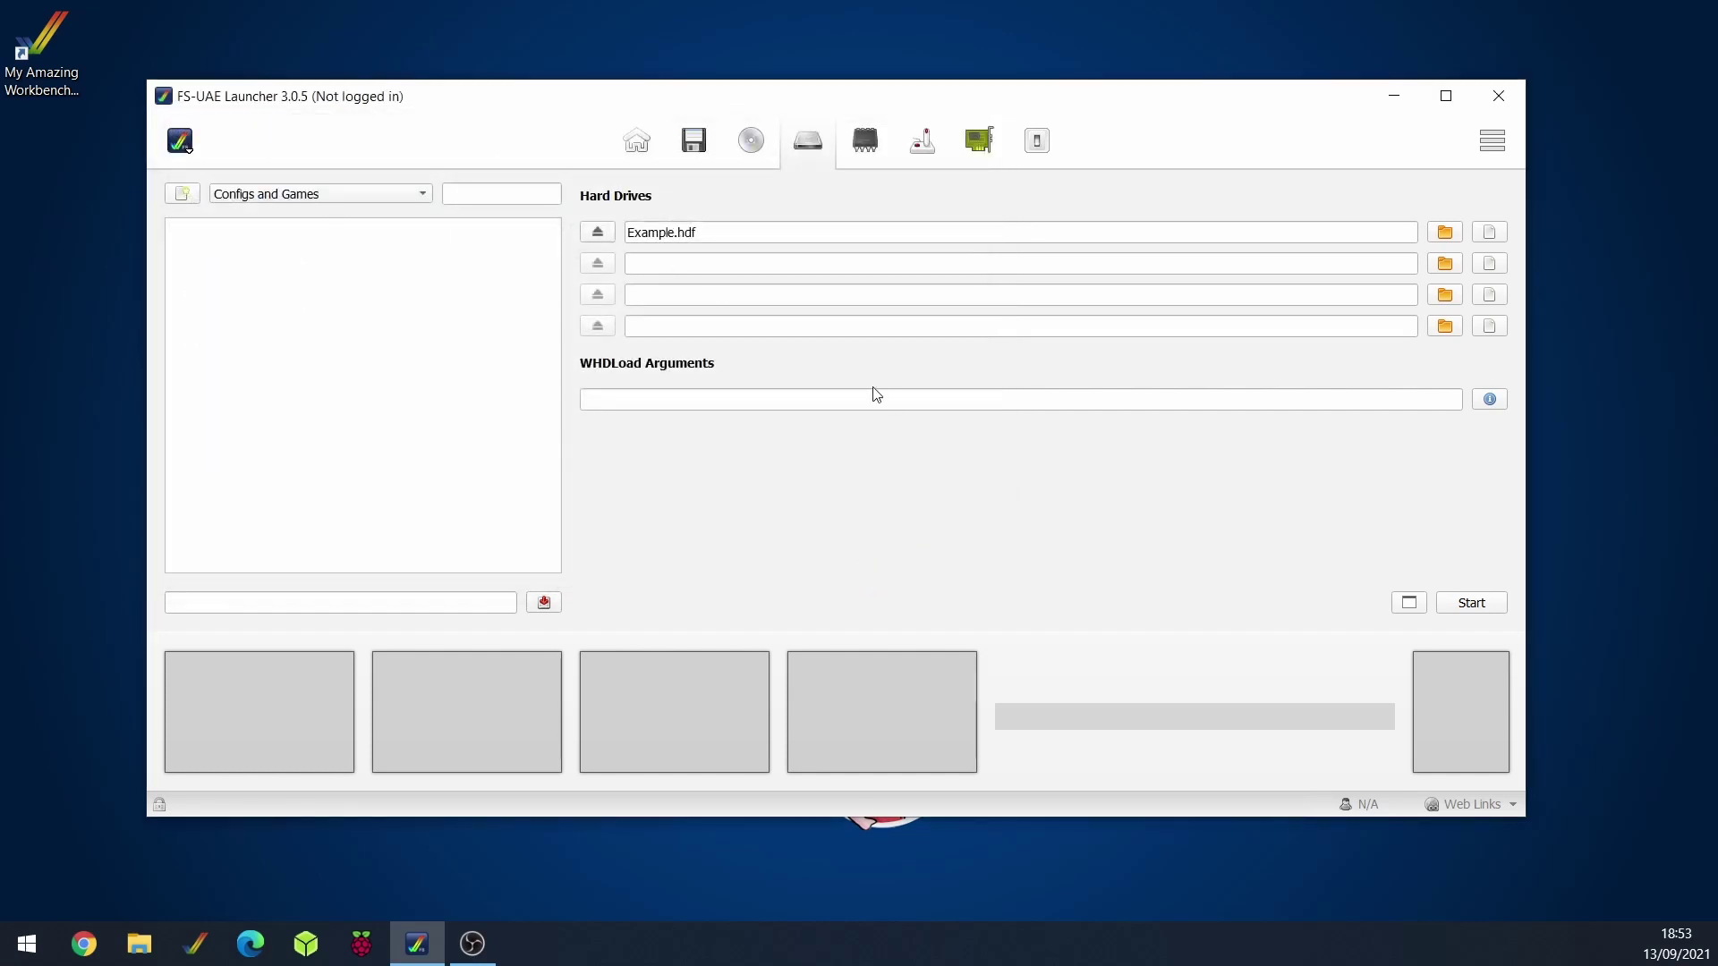
- Change the floppy drive speed in the additional configuration and return to the main Amiga model settings
left_click(1035, 148)
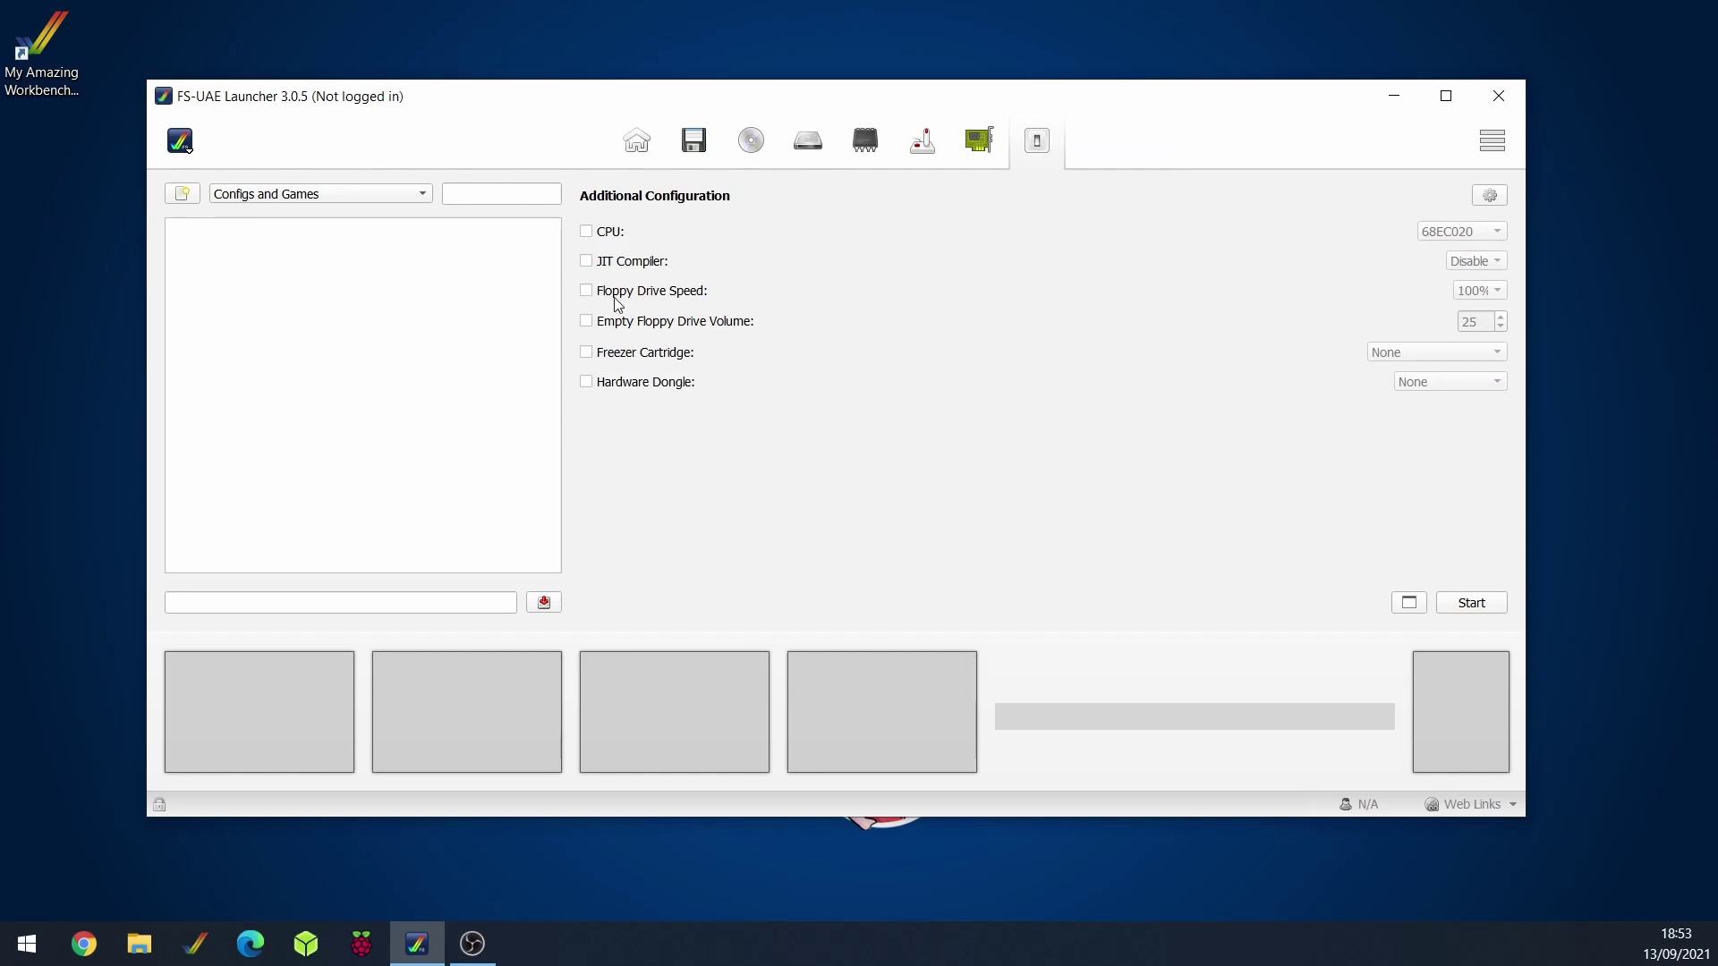
left_click(1485, 296)
left_click(1478, 270)
left_click(649, 143)
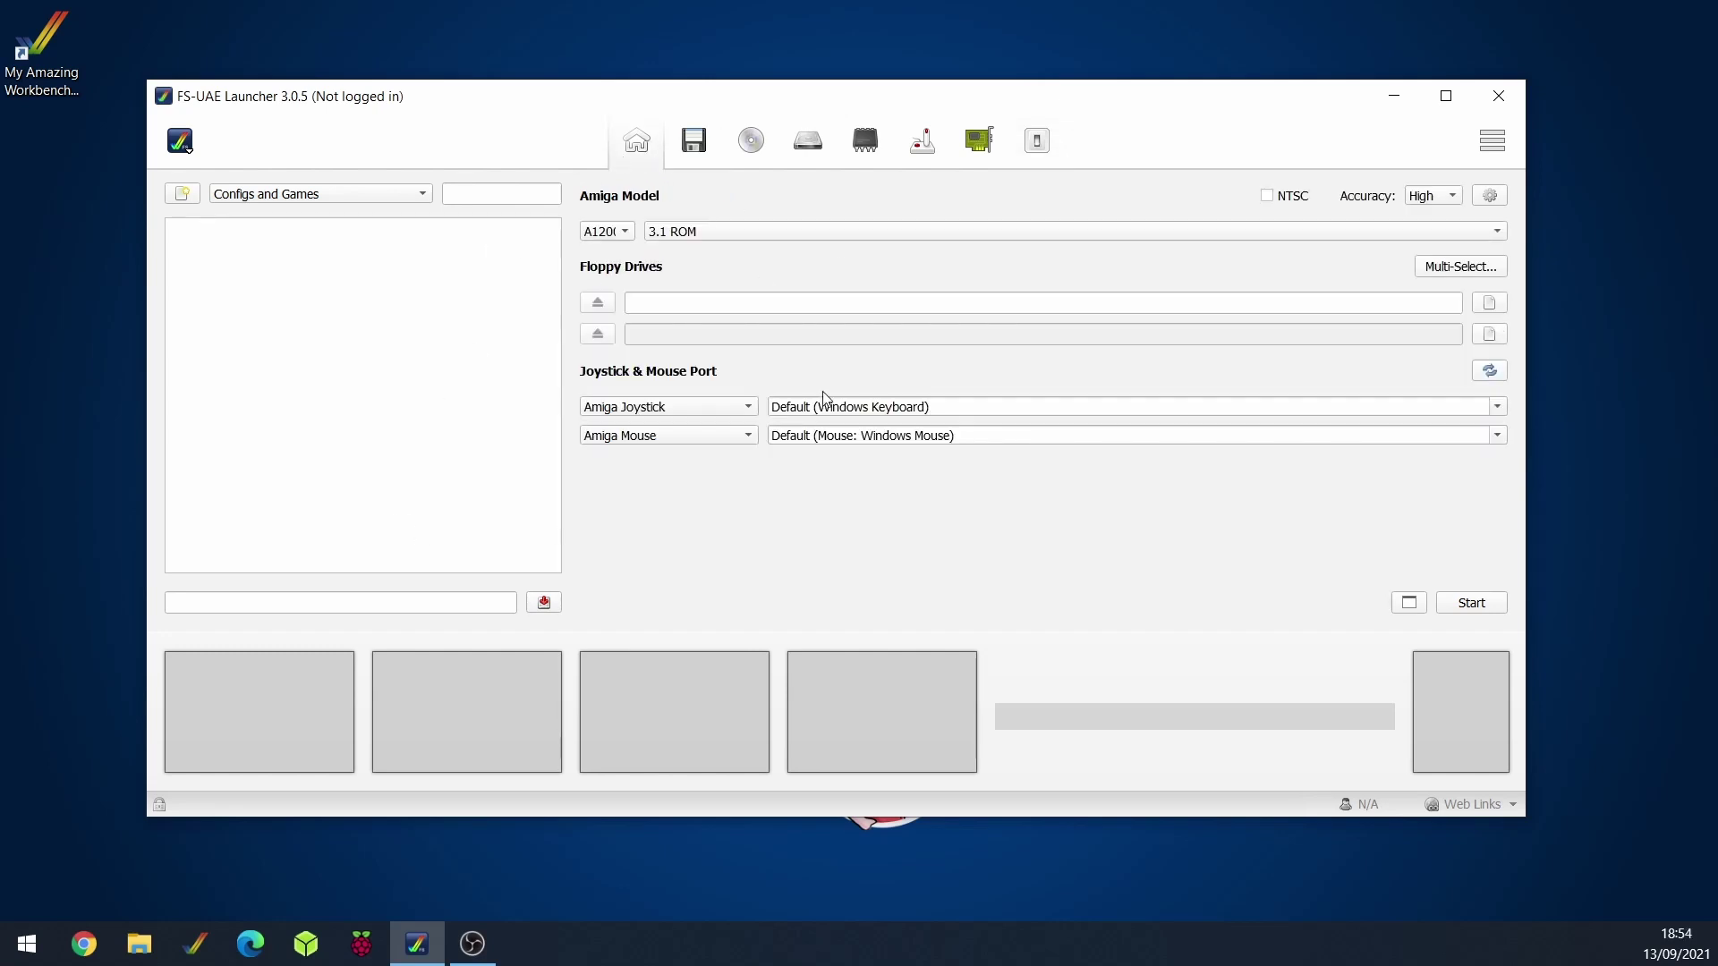
- Save the configuration as setup, start the emulated Amiga 1200 and reposition its window over the launcher
type("setup")
key("Return")
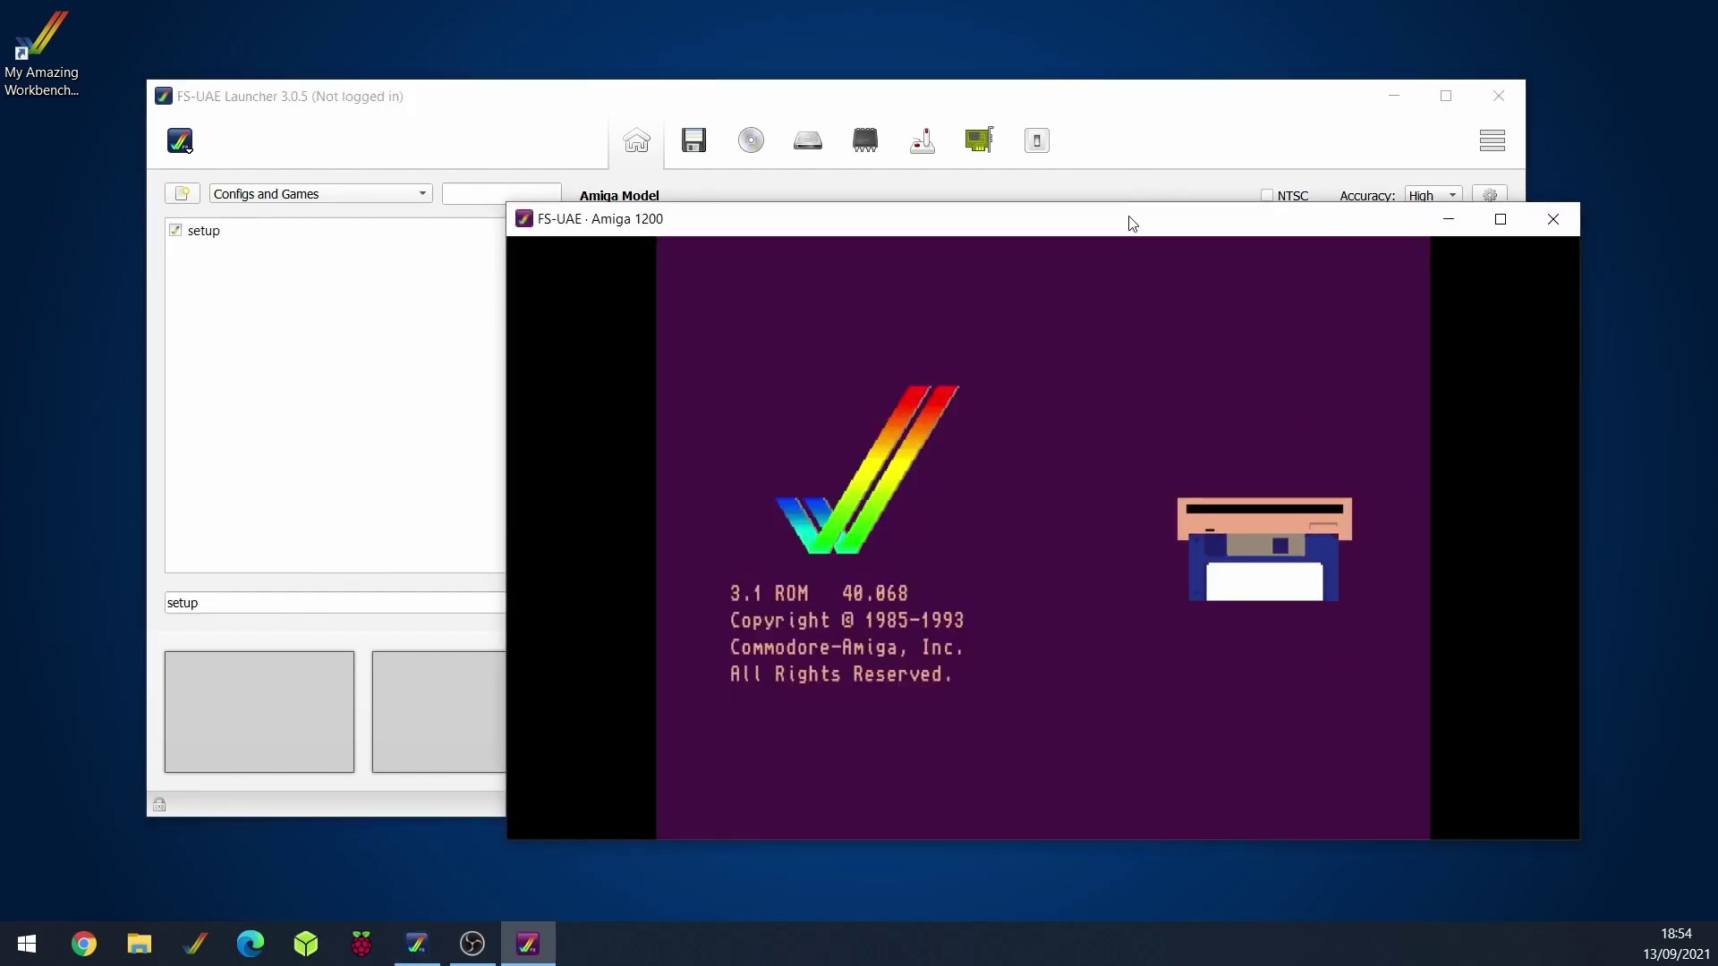
left_click_drag(1131, 221, 978, 152)
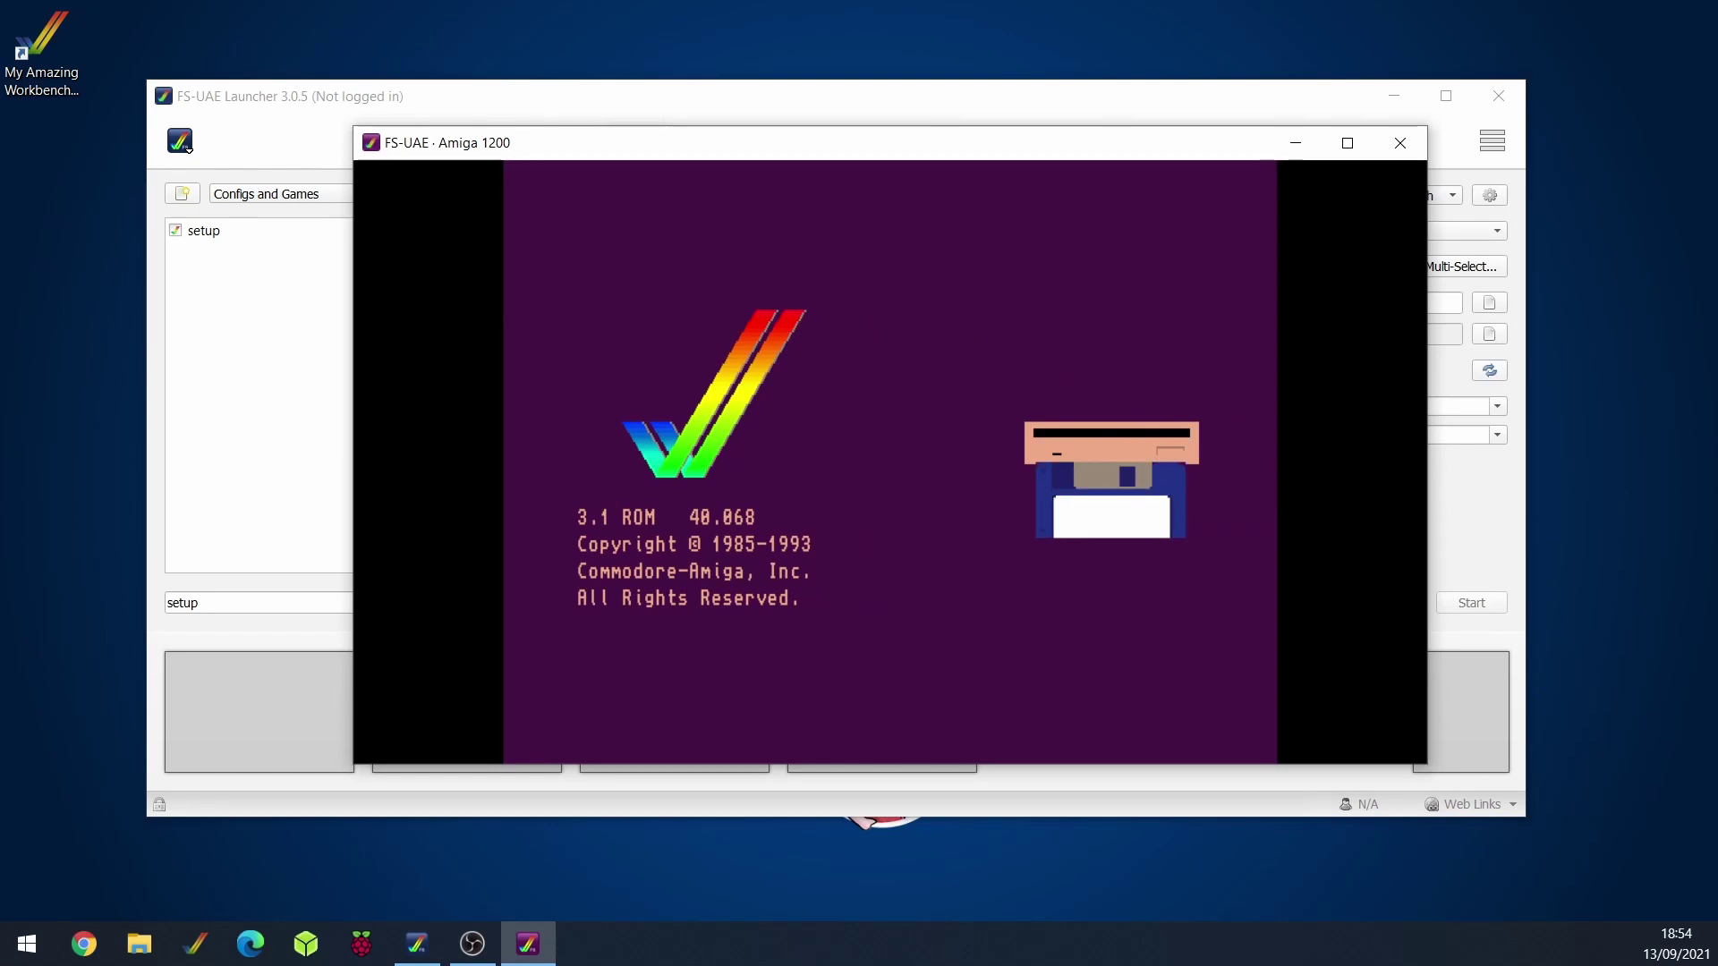
- Insert amiga-os-310-install.adf into floppy drive DF0 of the running Amiga
key("F12")
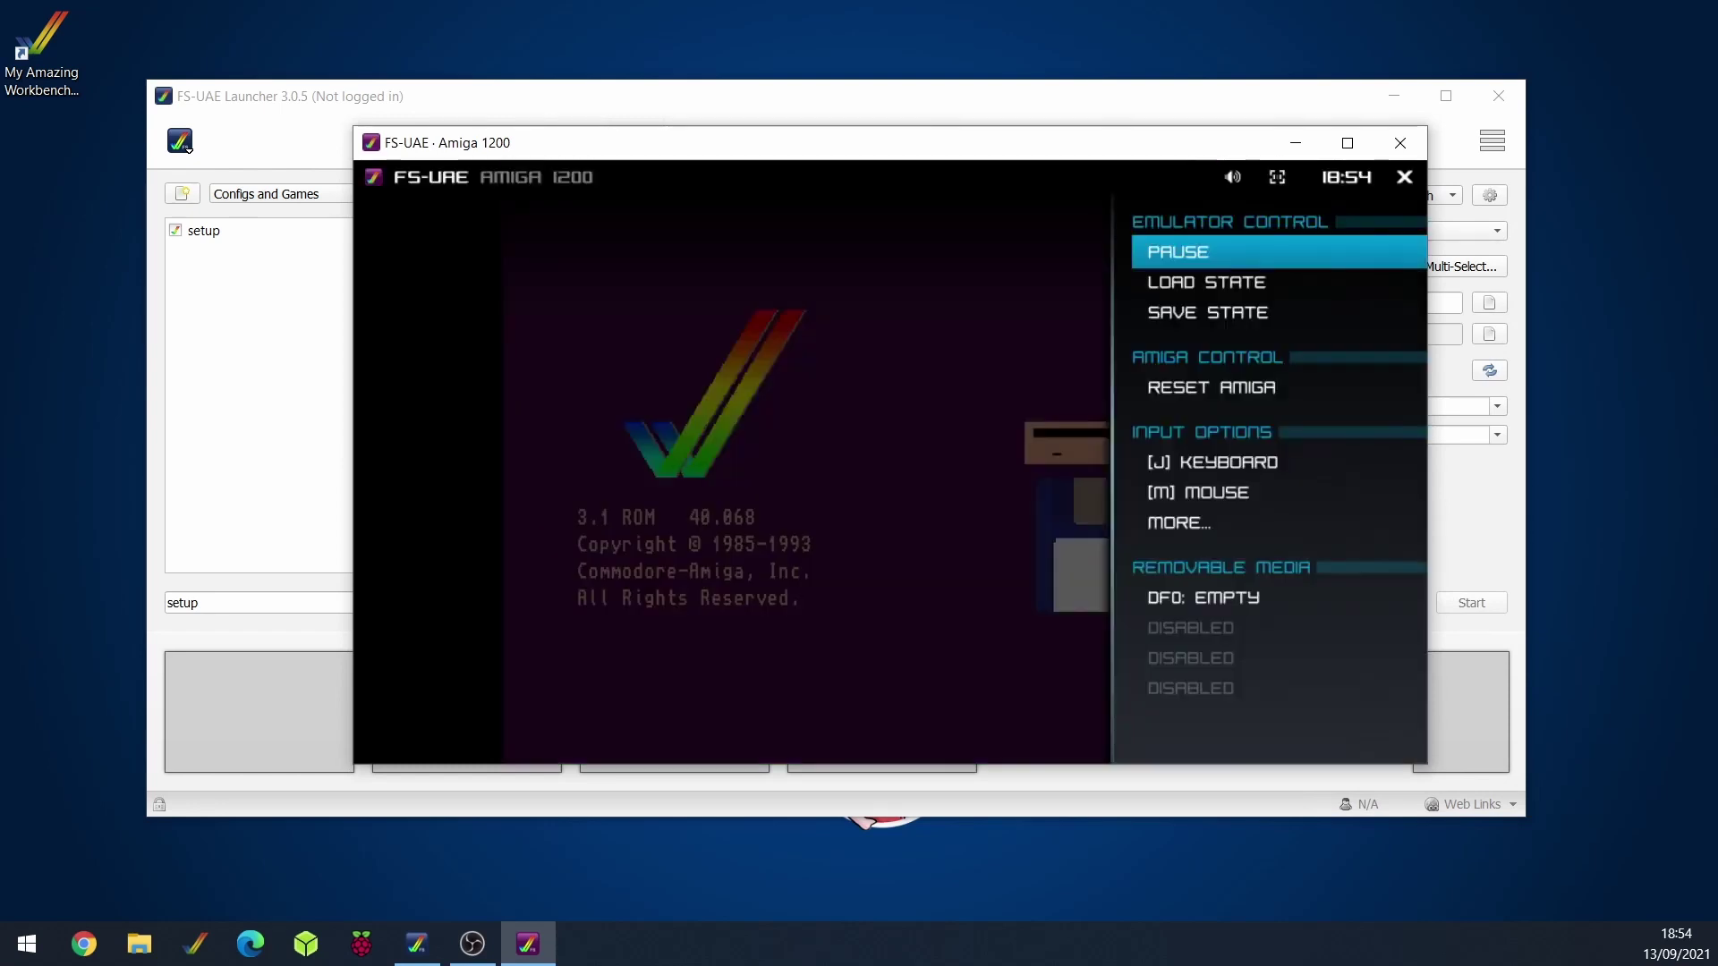
key("Down")
key("Down")
key("Down")
key("Down")
key("Down")
key("Down")
key("Down")
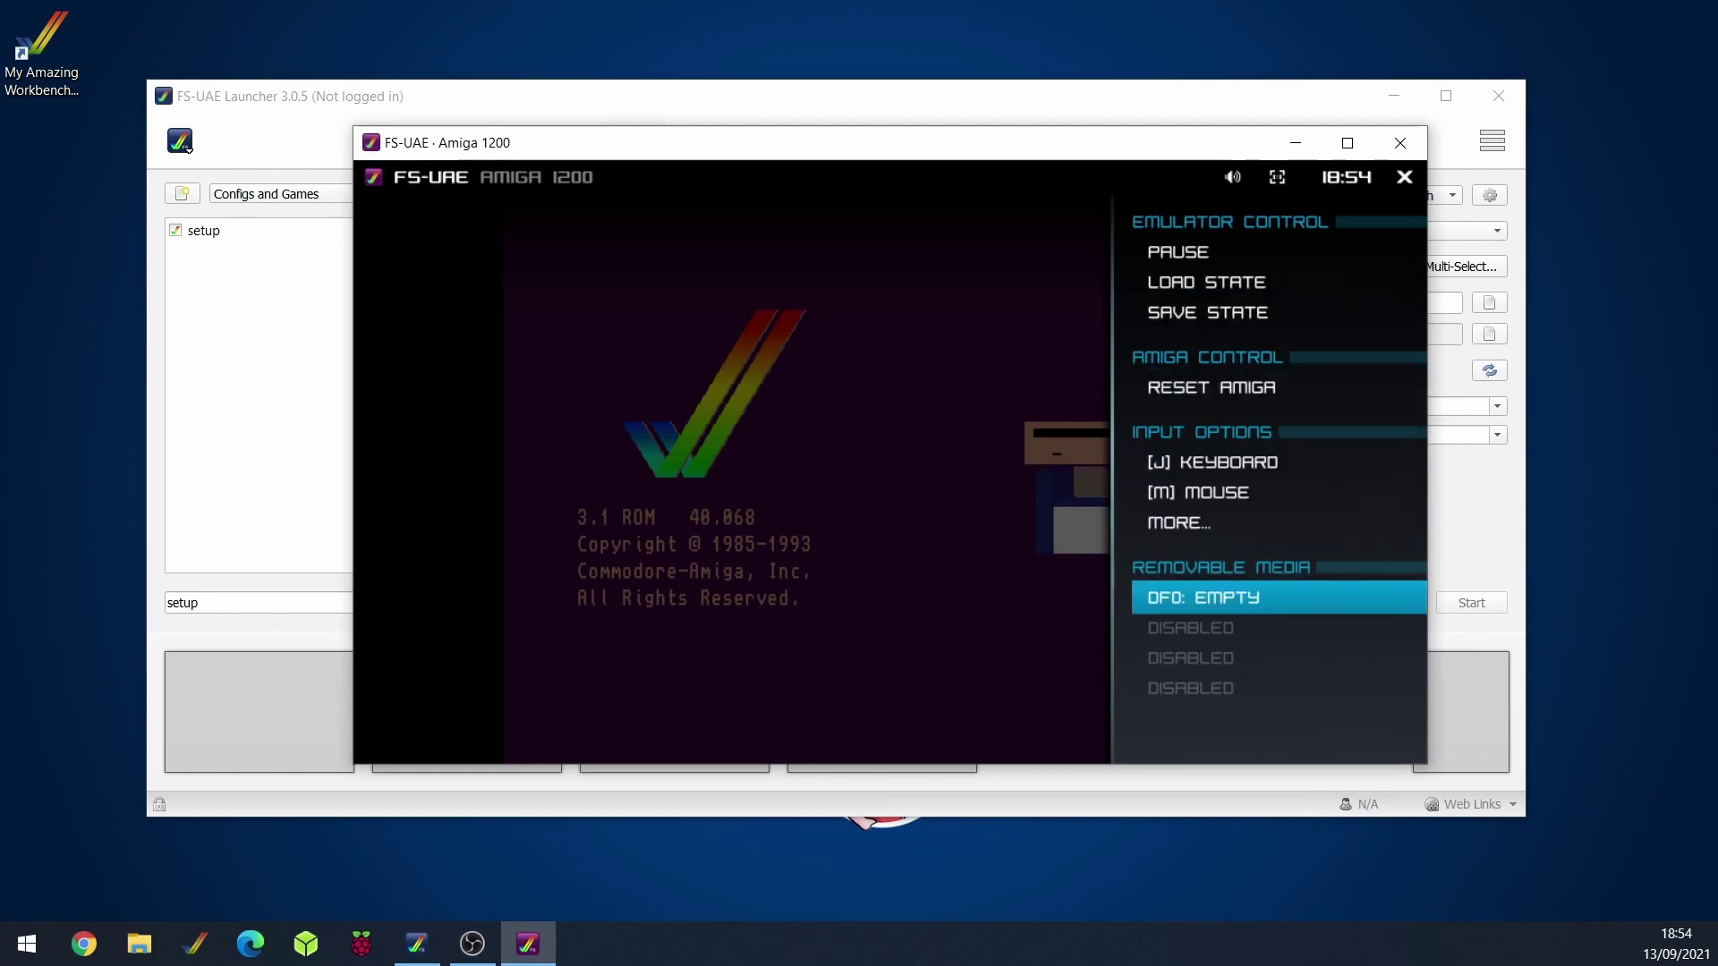
key("Return")
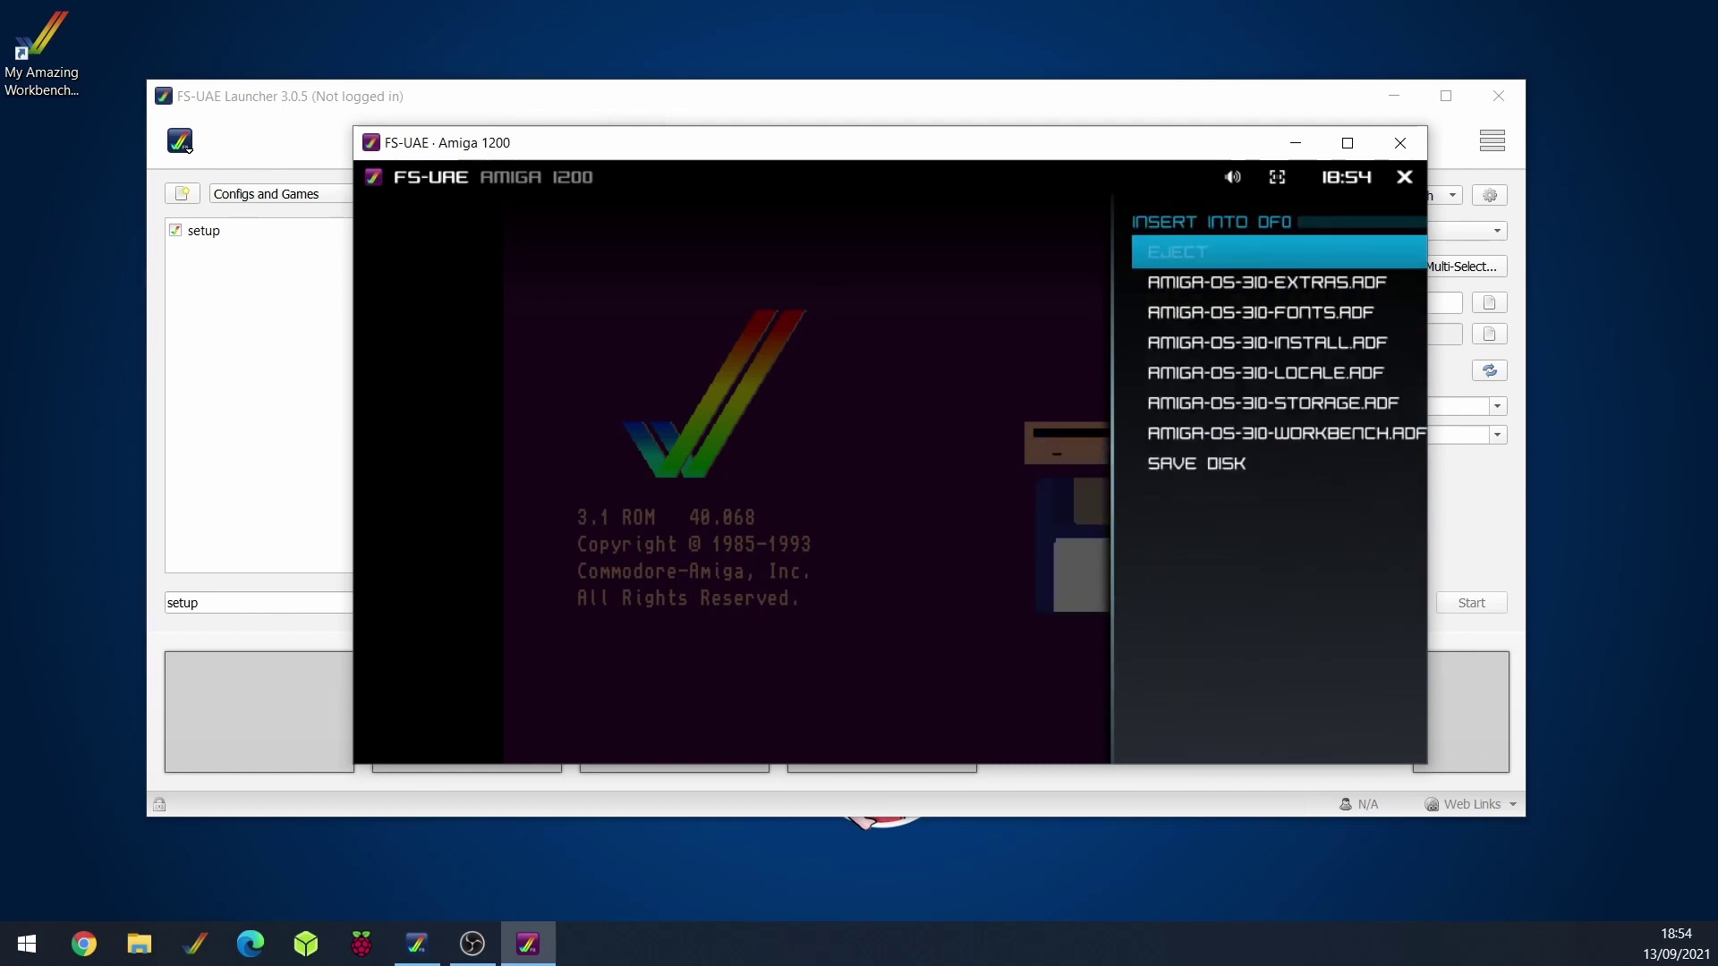
key("Down")
key("Down")
key("Down")
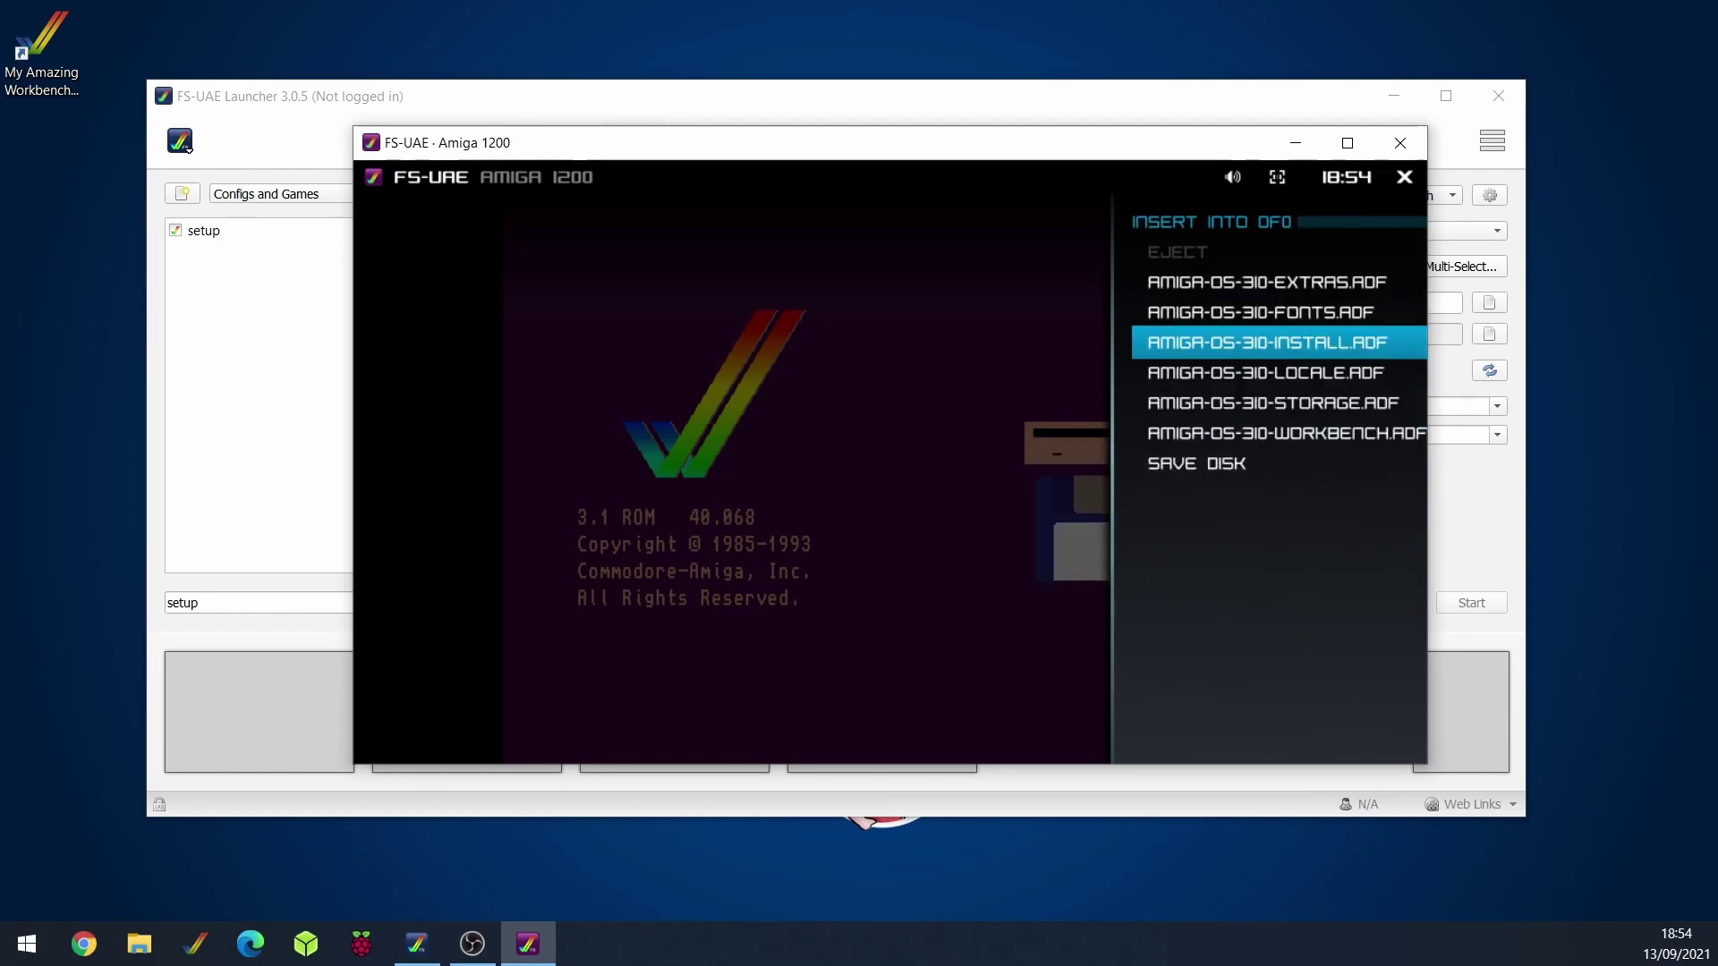
key("Return")
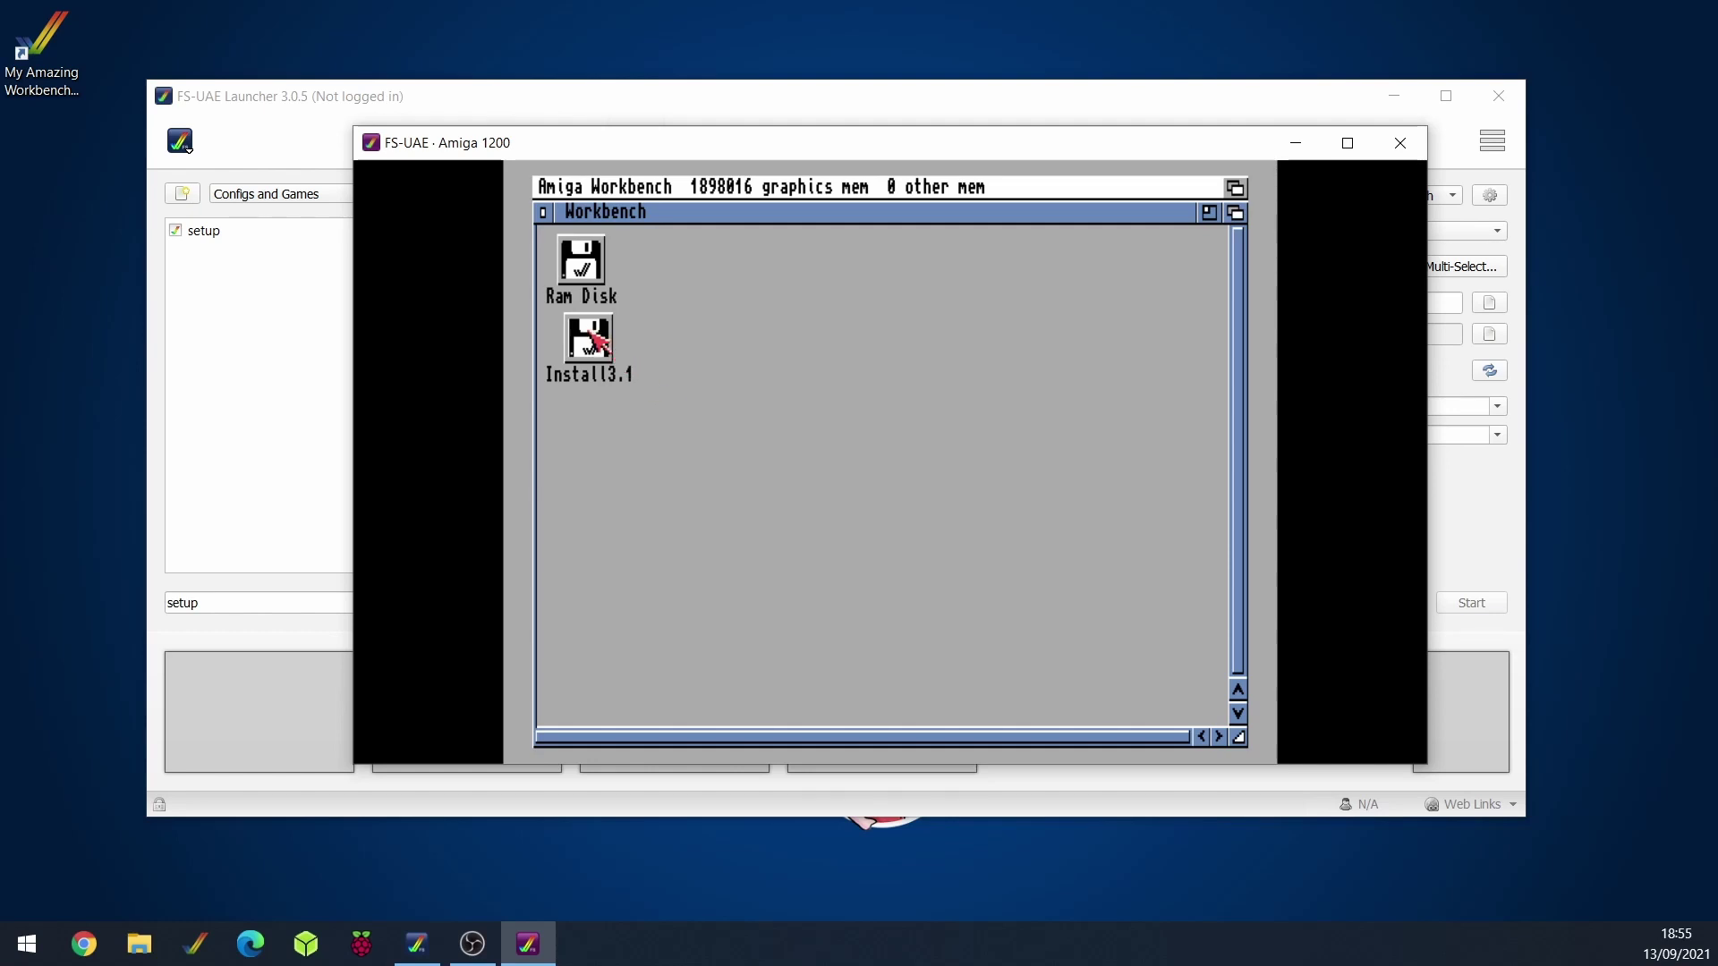
- Open the Install3.1 disk, shift its window clear of the desktop icons and open the HDTools drawer
double_click(592, 340)
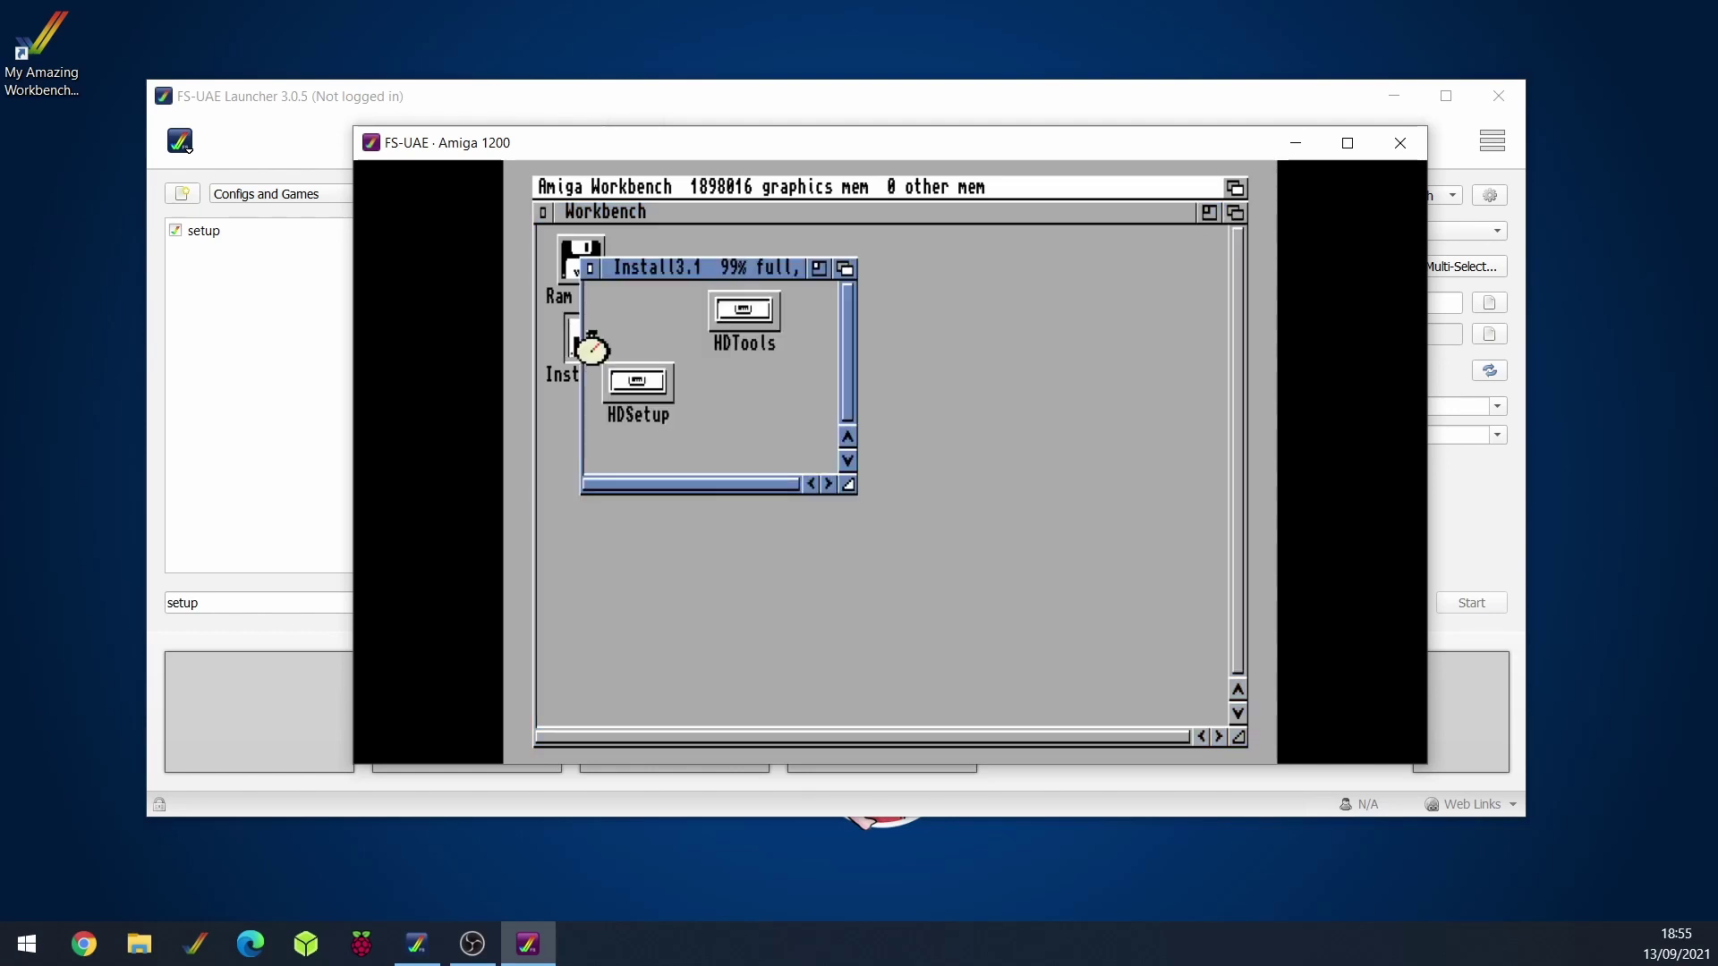
left_click_drag(678, 268, 723, 287)
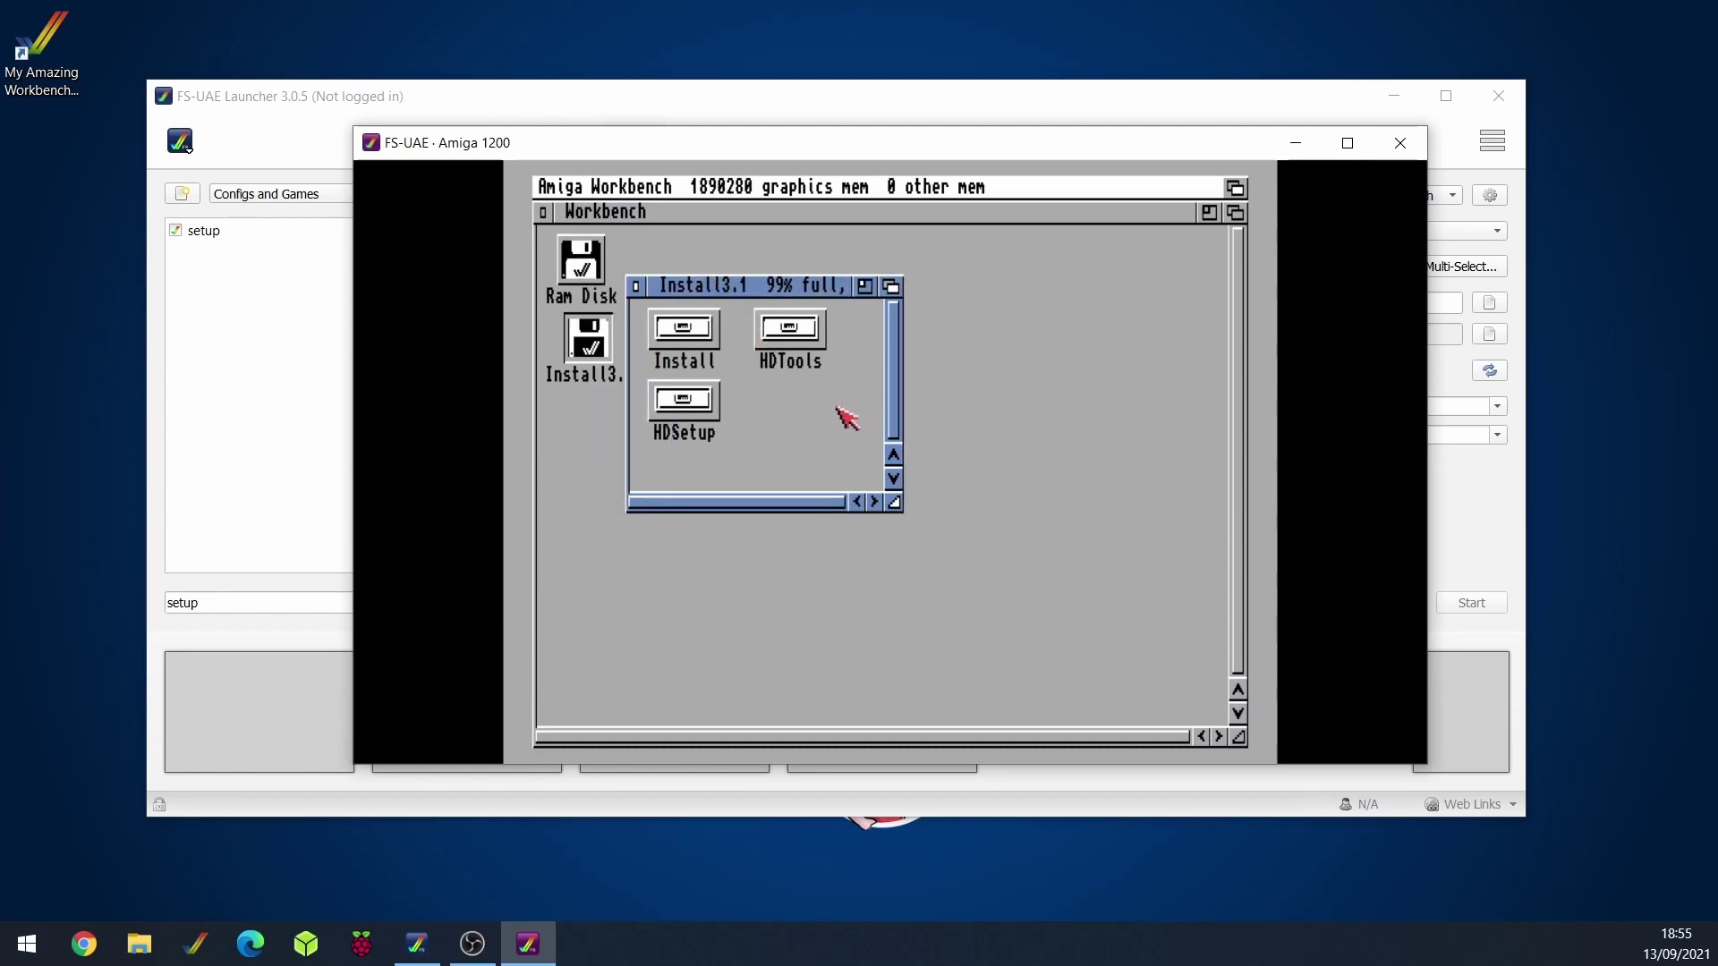
double_click(802, 331)
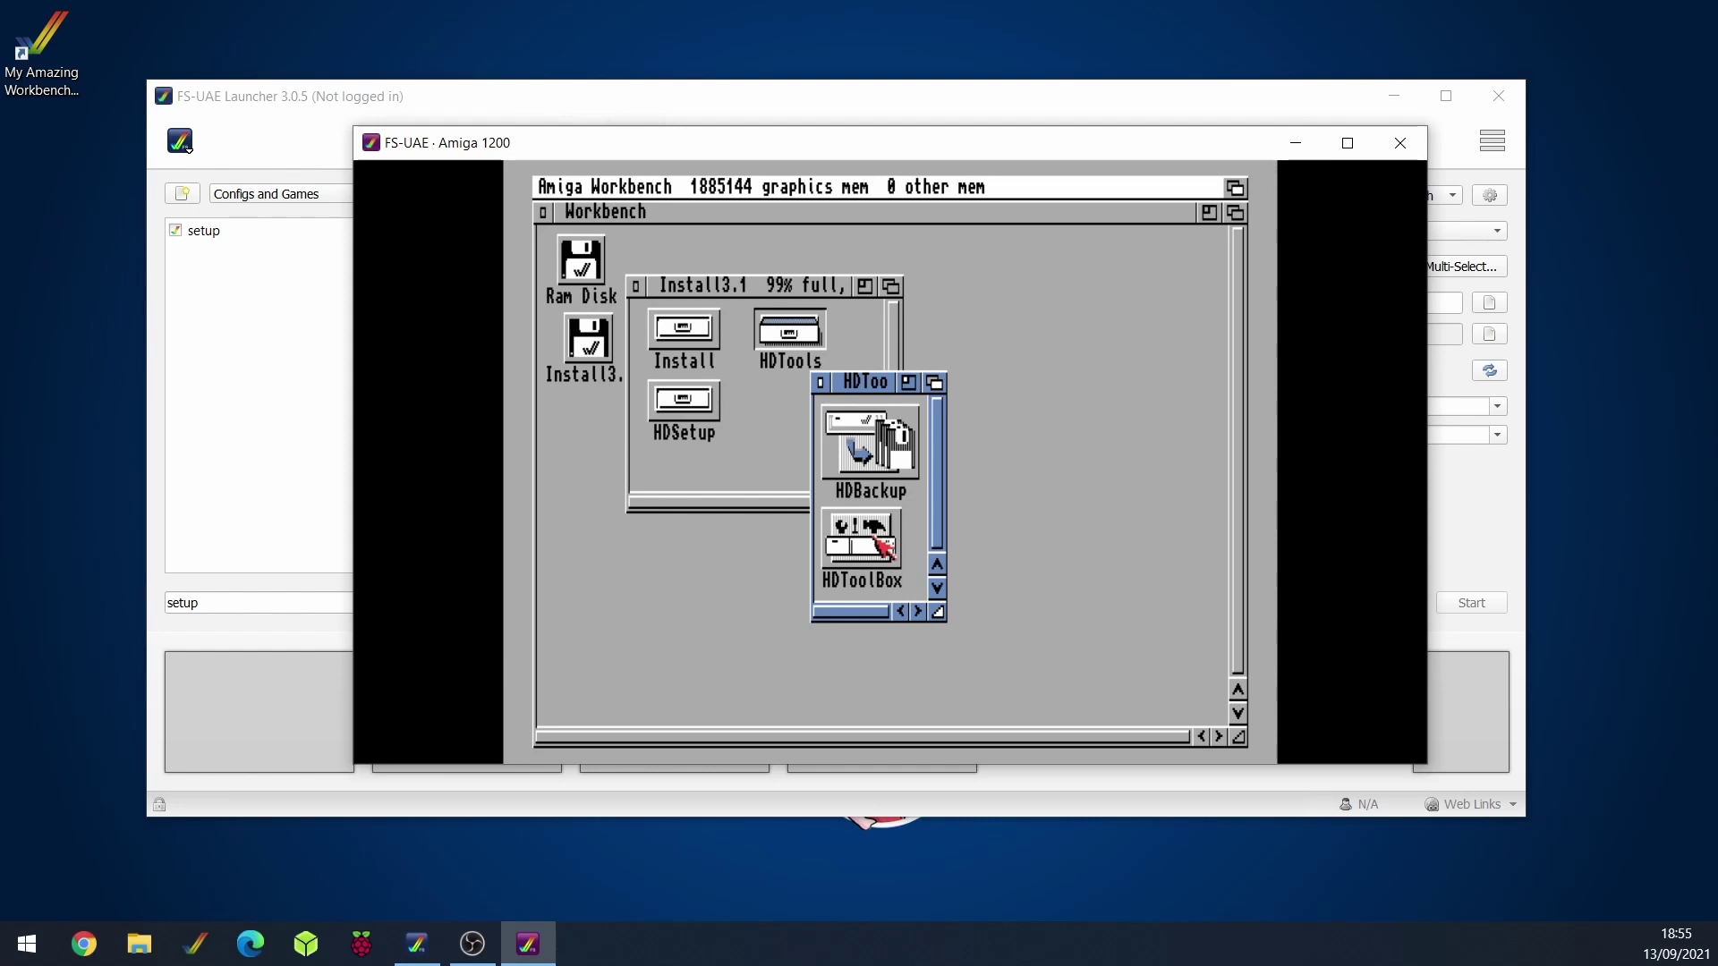
- Run HDToolBox to check which hard drives are listed in the system, and exit it
double_click(875, 537)
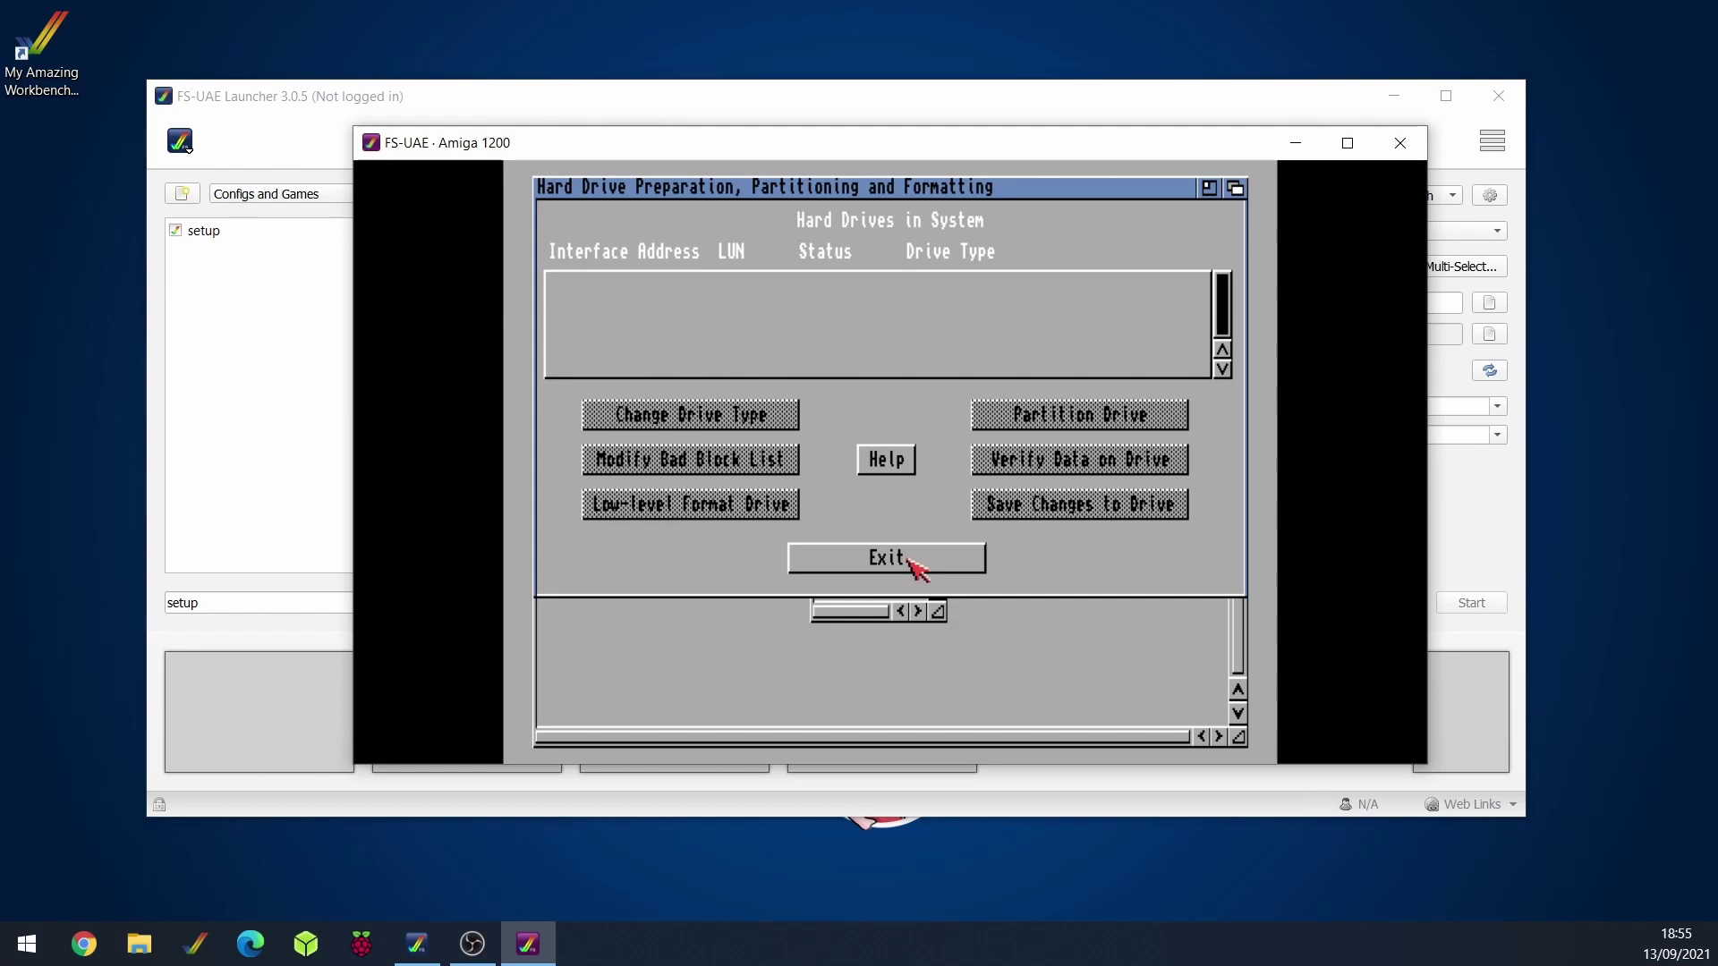
left_click(909, 561)
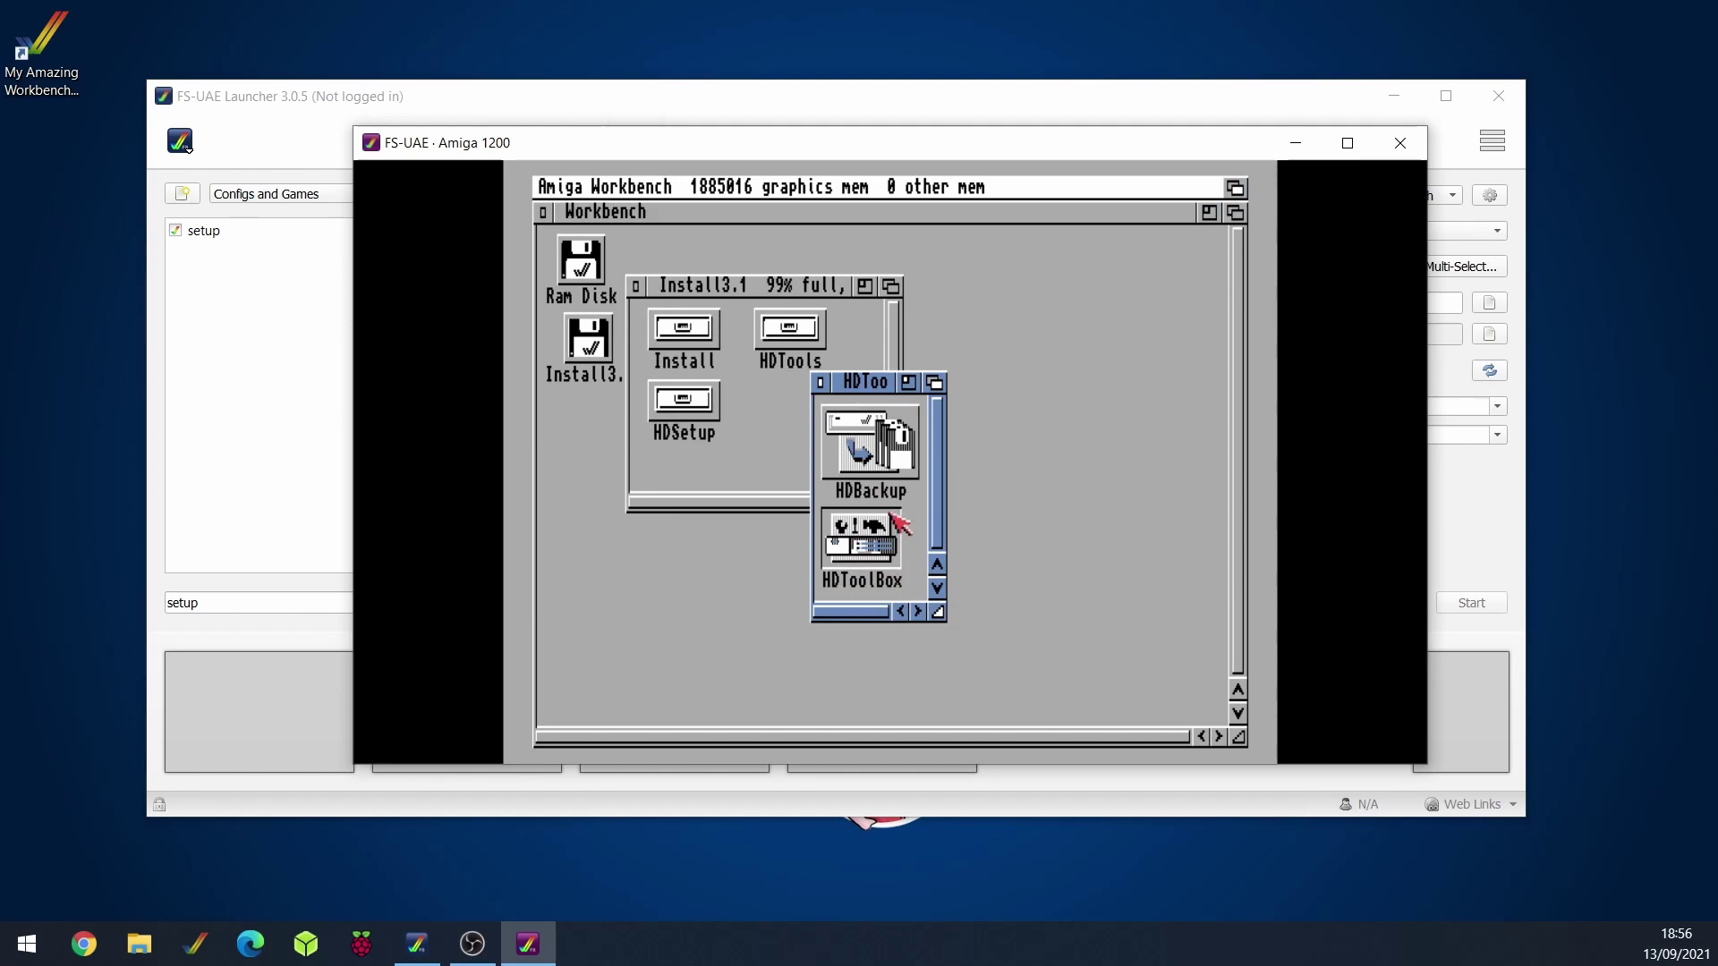
- Change HDToolBox's SCSI_DEVICE_NAME tool type to uaehf.device and save the icon information
right_click(707, 188)
double_click(865, 544)
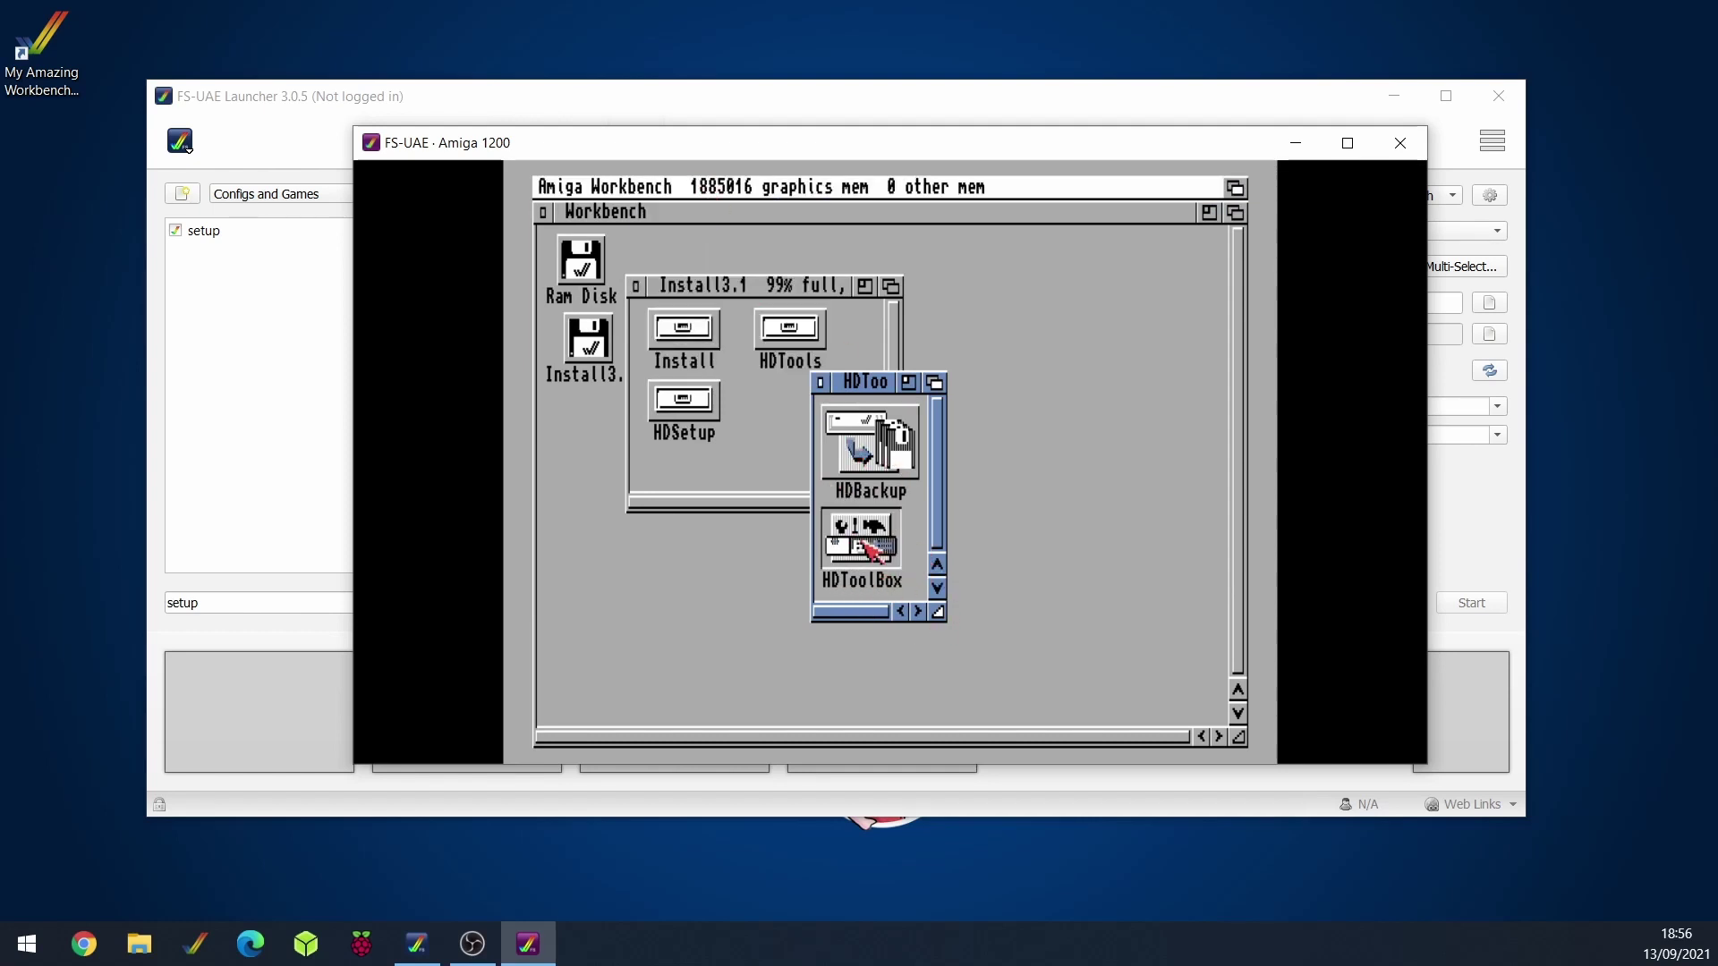
right_click(741, 188)
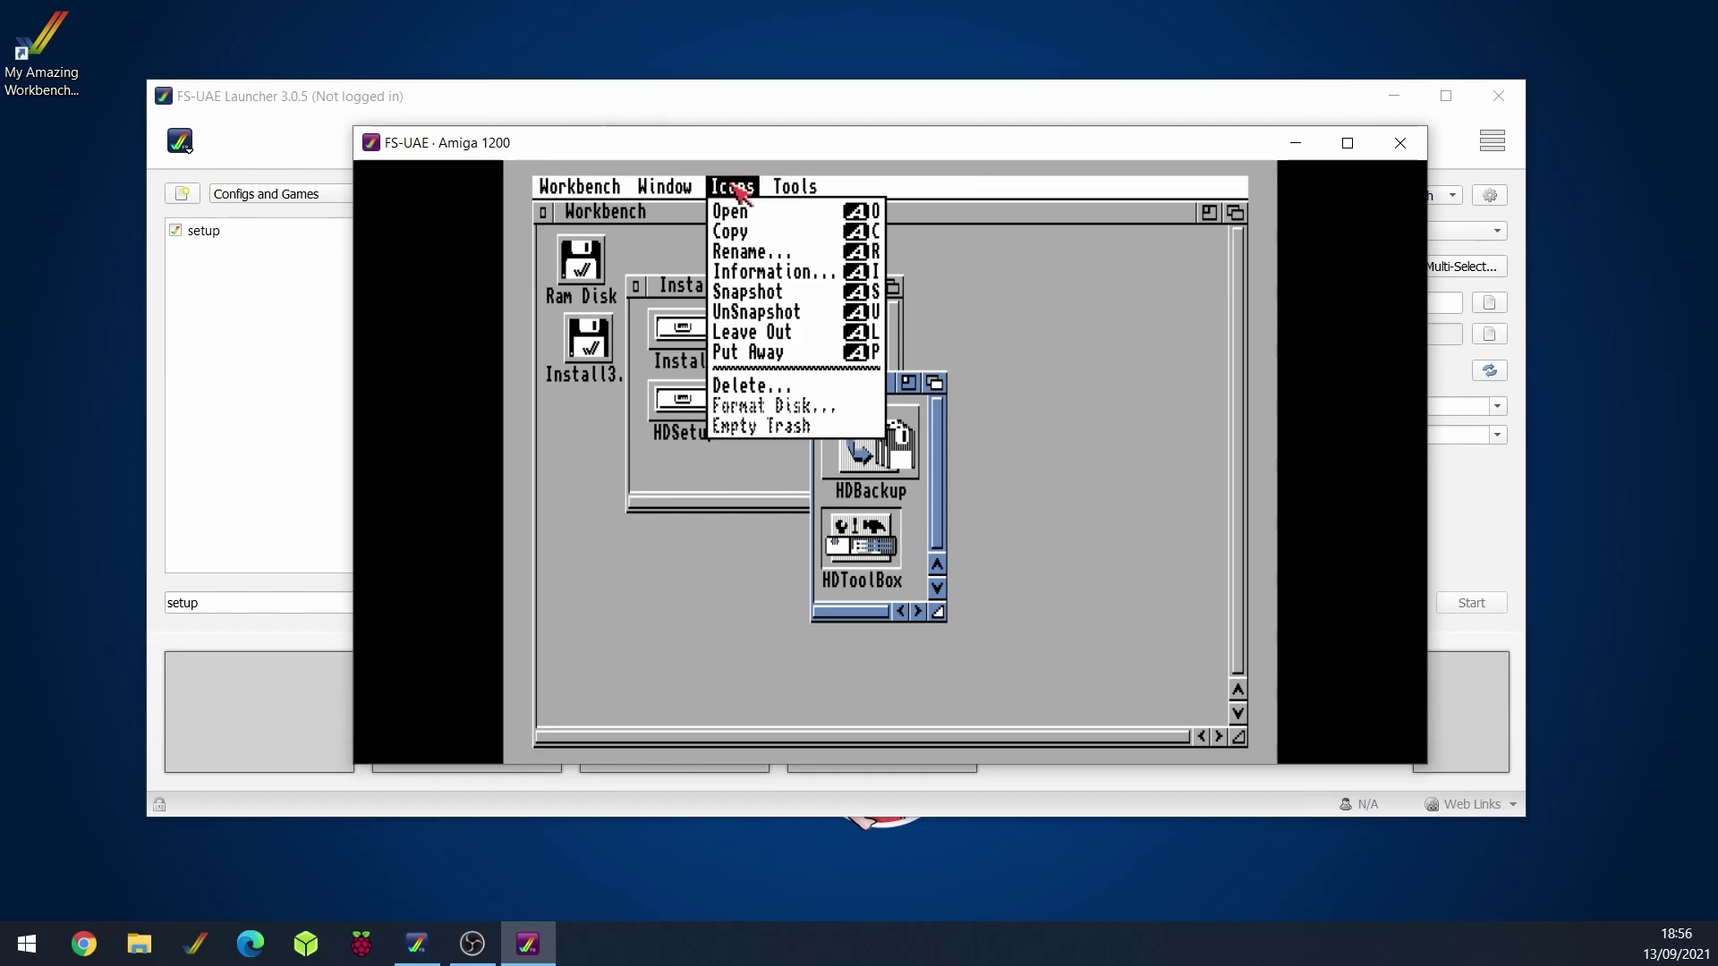
right_click(801, 282)
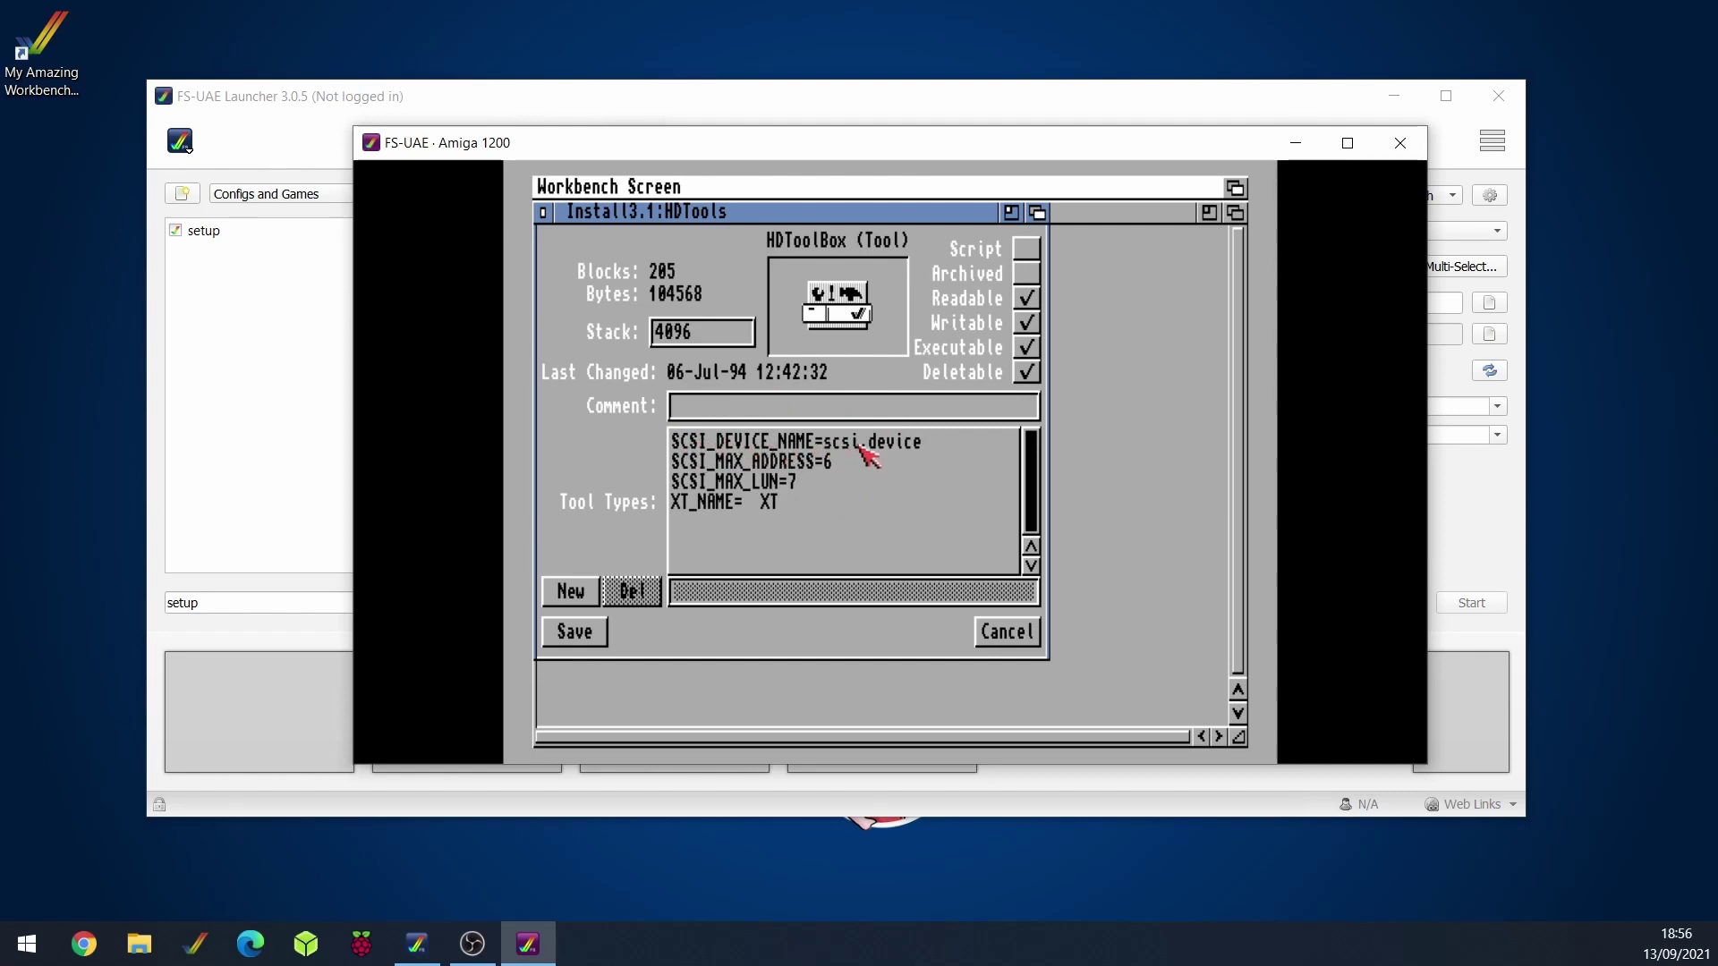
left_click(859, 443)
left_click(866, 593)
key("BackSpace")
key("BackSpace")
key("BackSpace")
key("BackSpace")
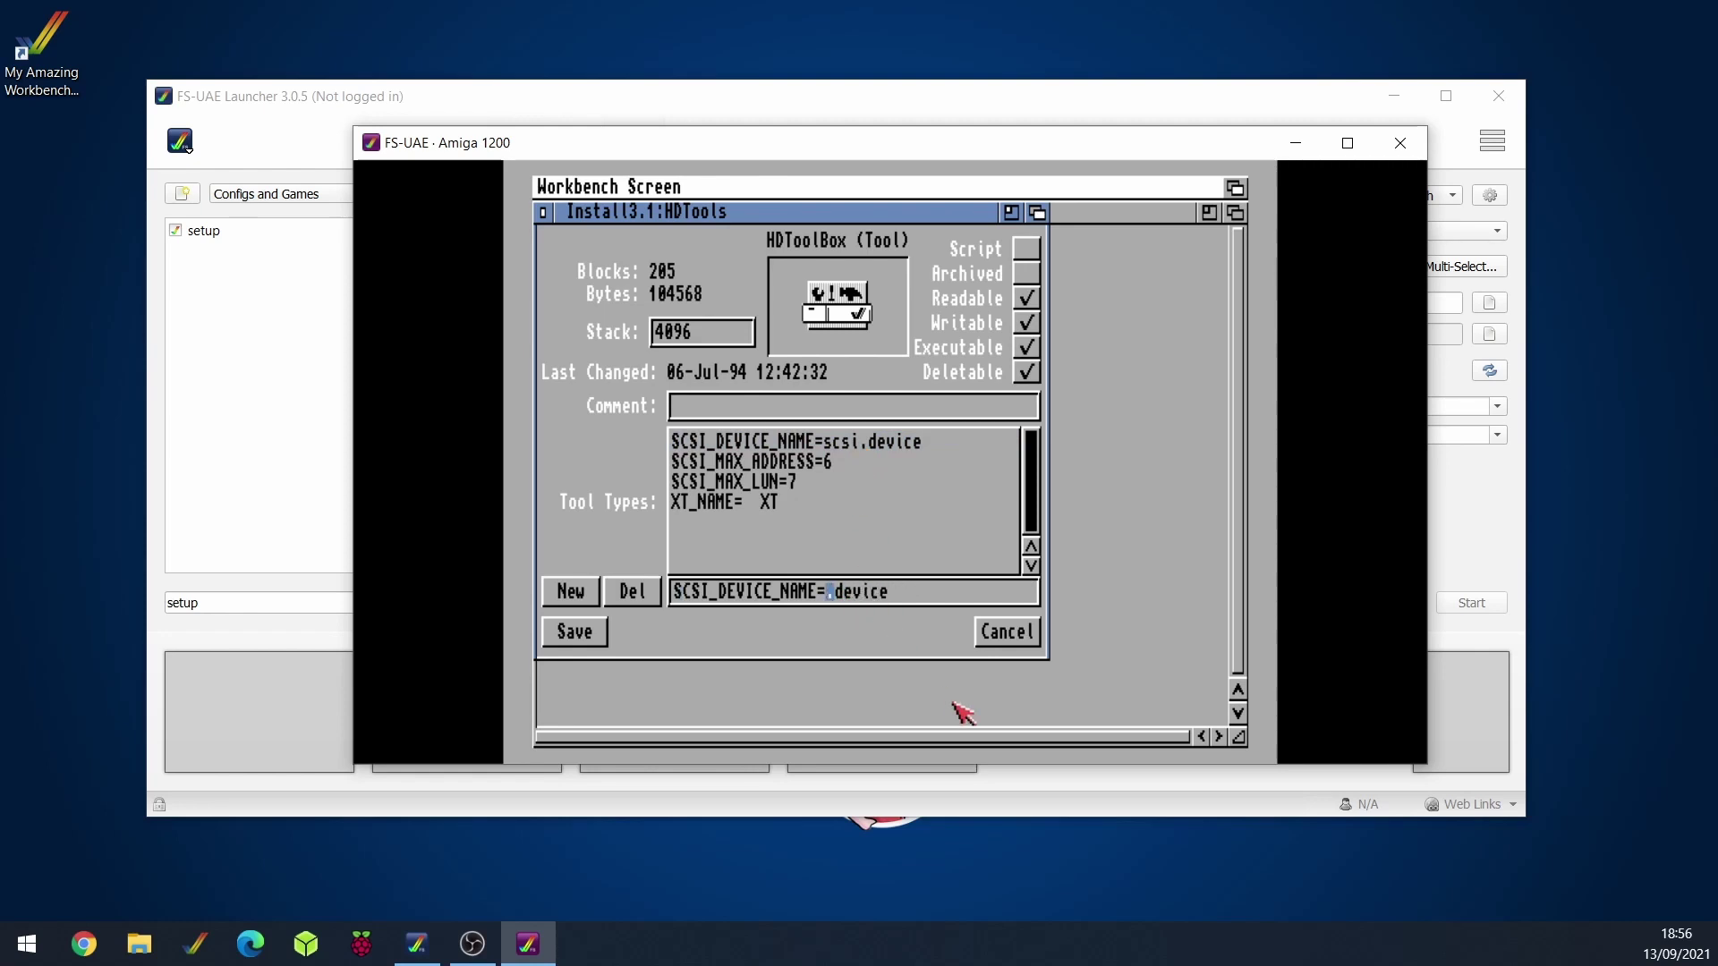
type("uaehf")
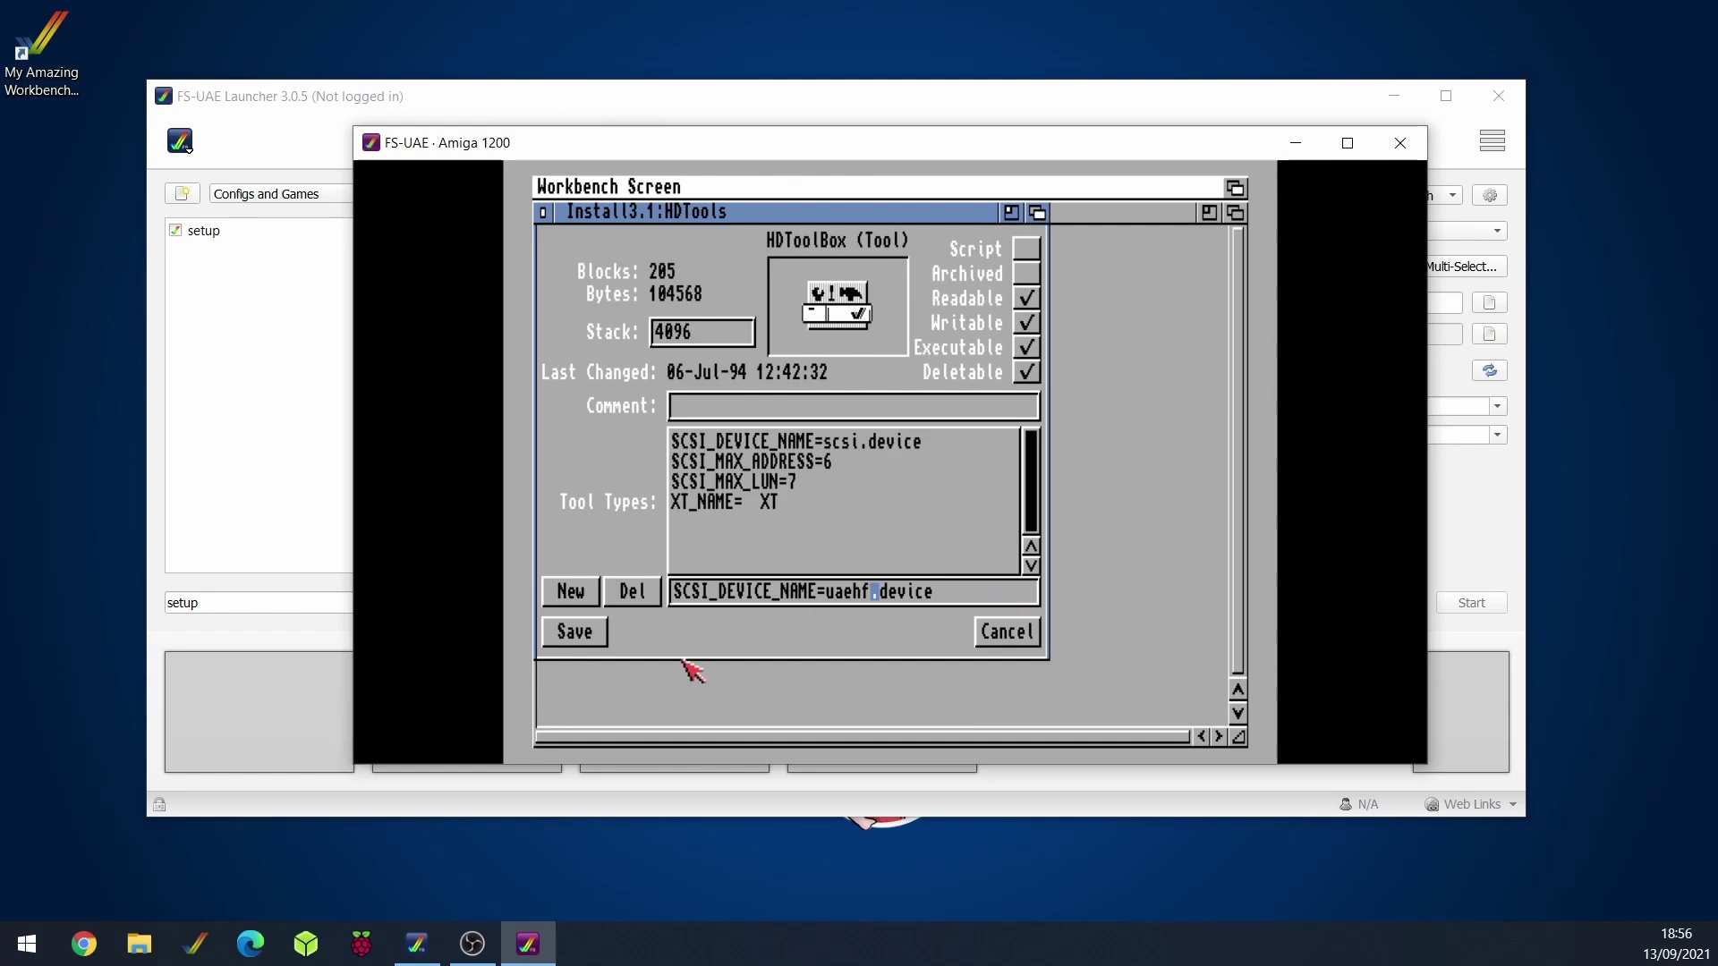
left_click(569, 637)
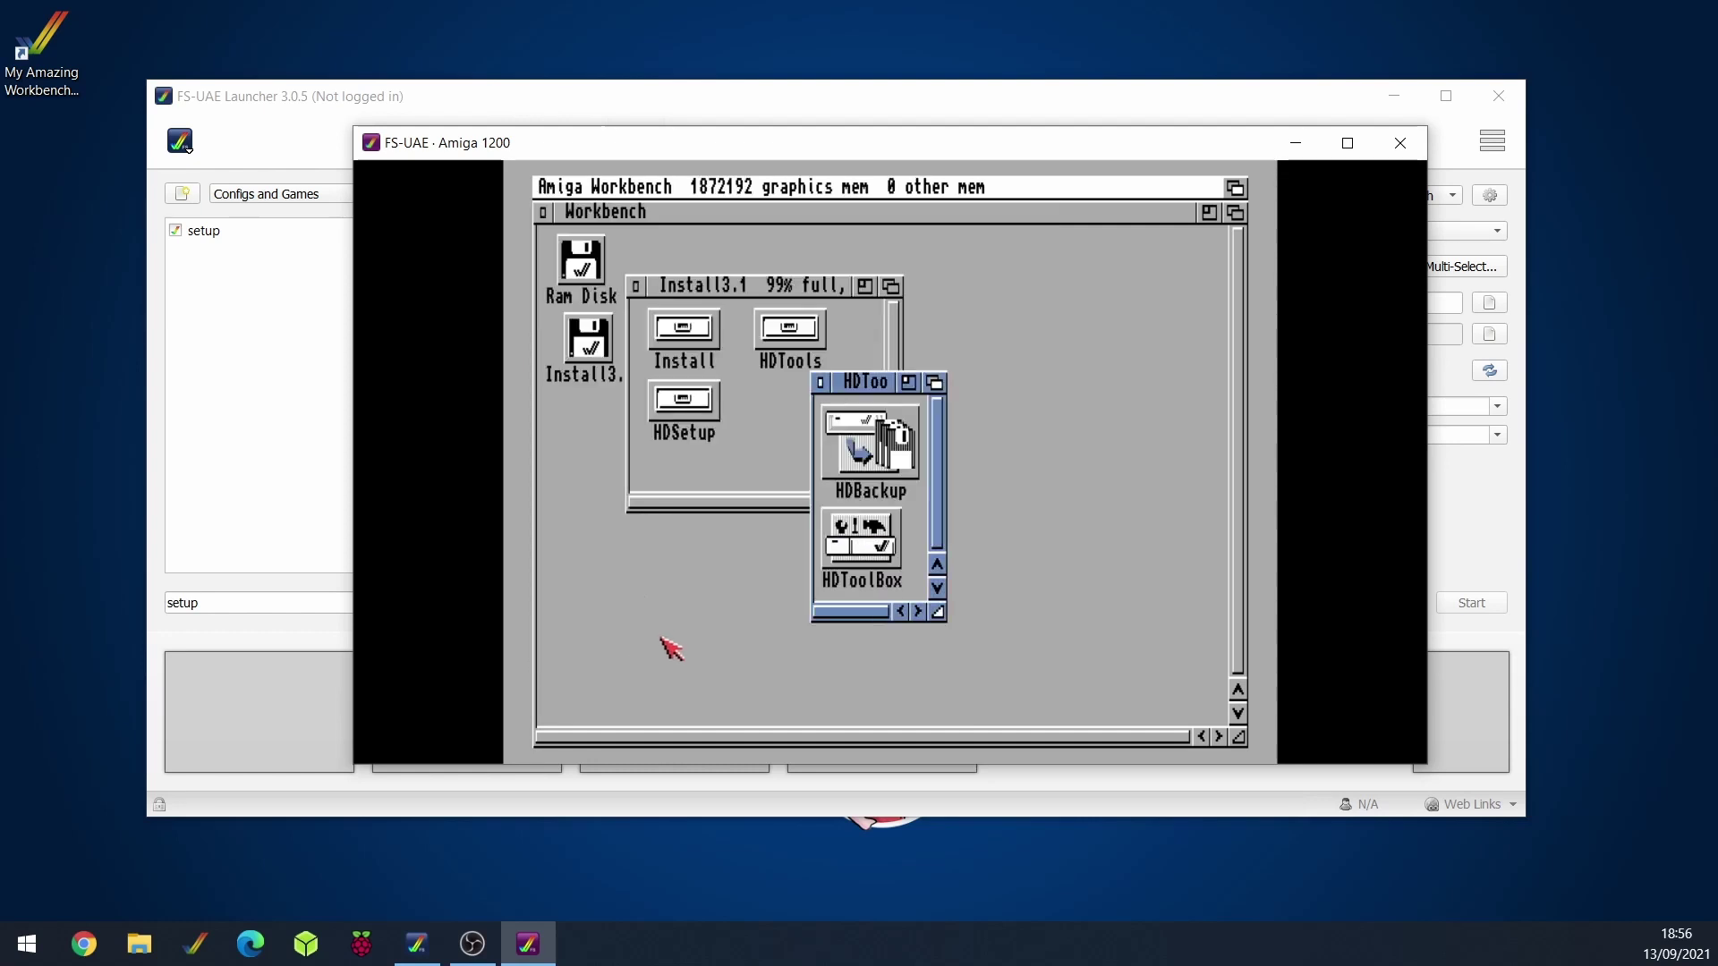
- Run HDToolBox and begin a new drive type definition for the unknown SCSI drive, with ram:drive definitions as the file name
left_click(873, 534)
left_click(872, 534)
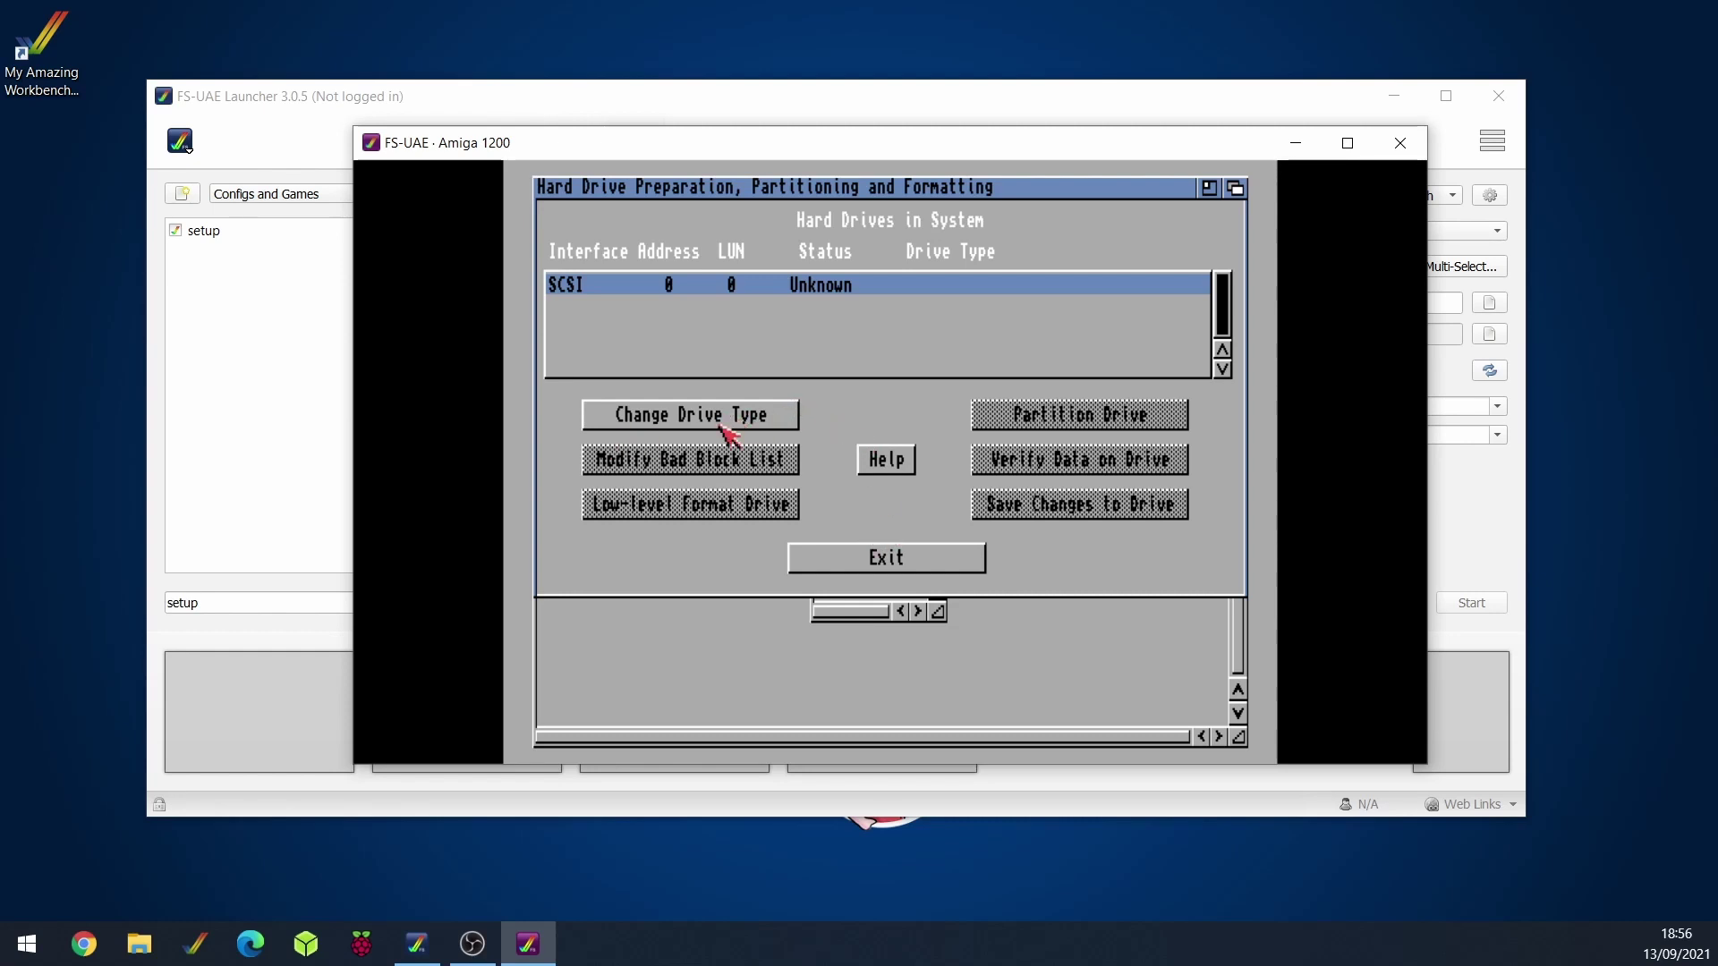
left_click(722, 427)
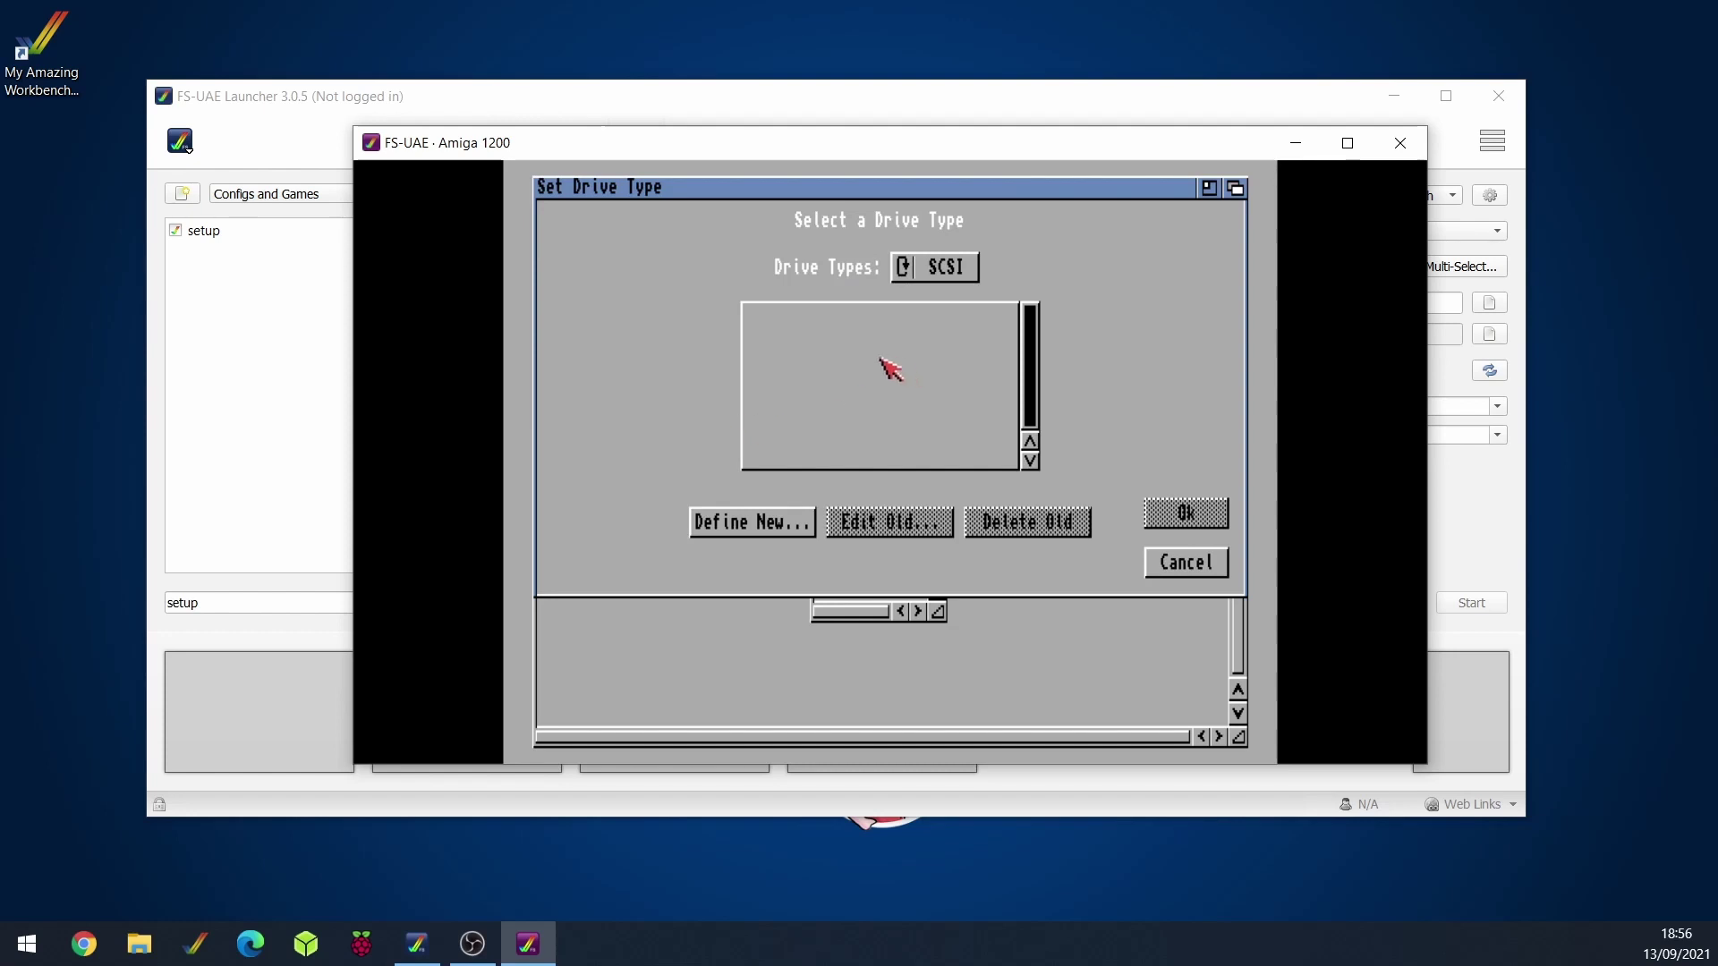
left_click(756, 524)
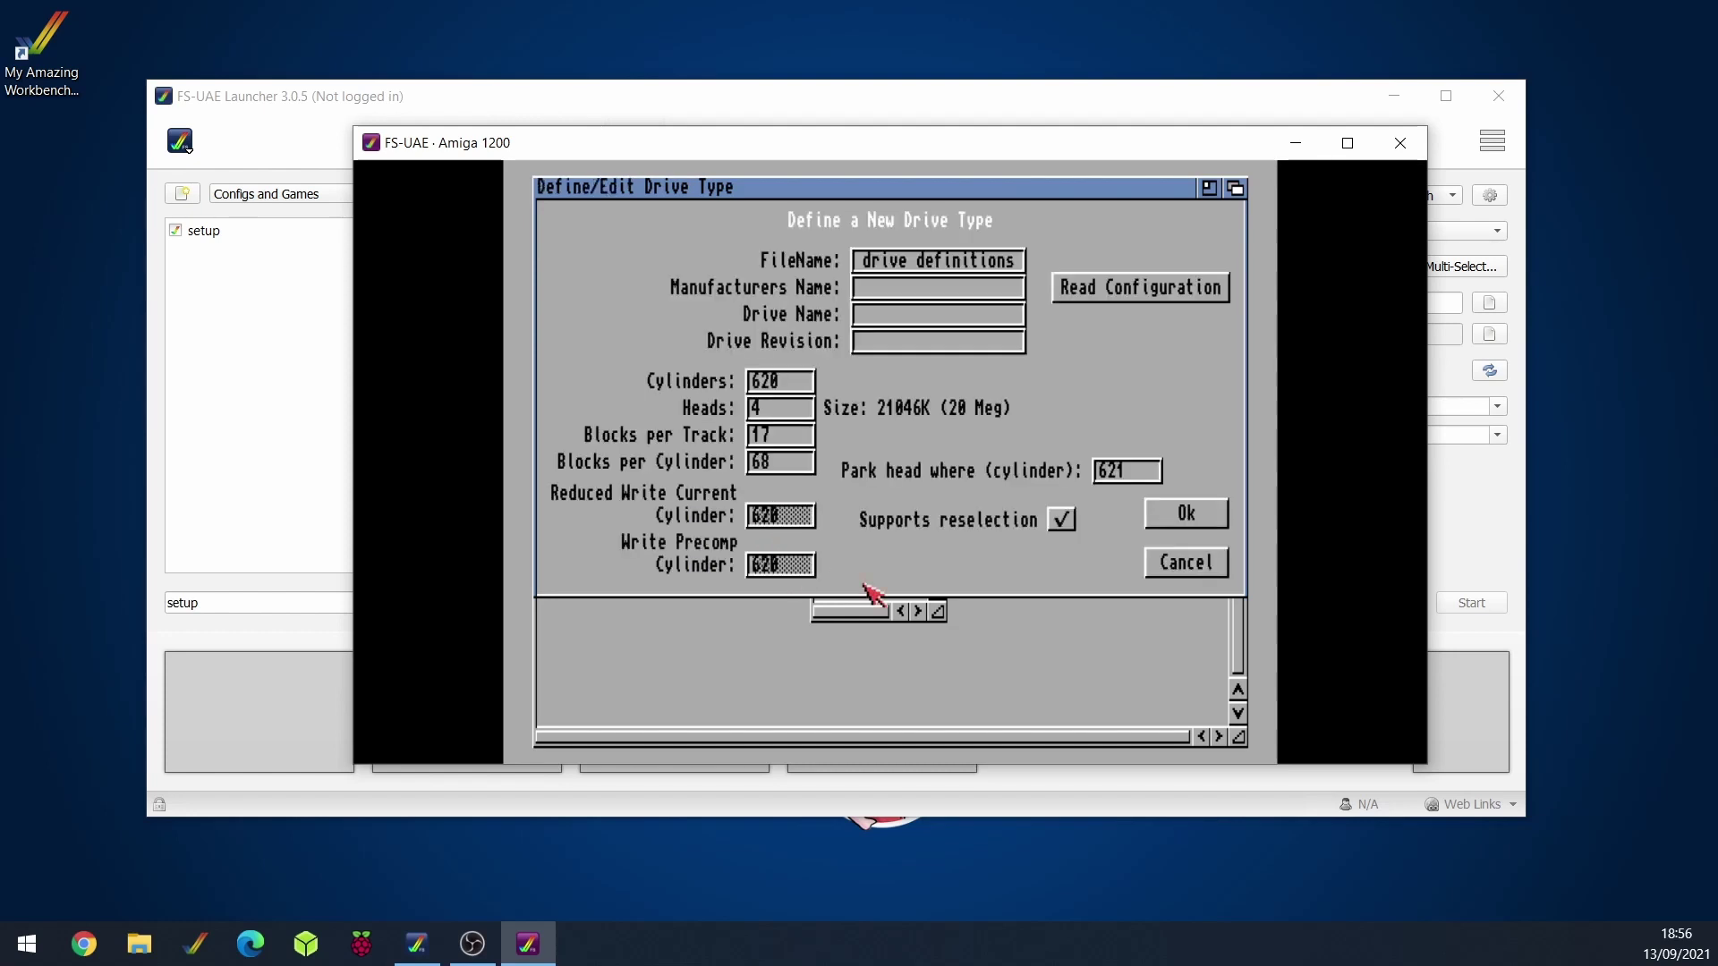
left_click(869, 262)
type("ram:")
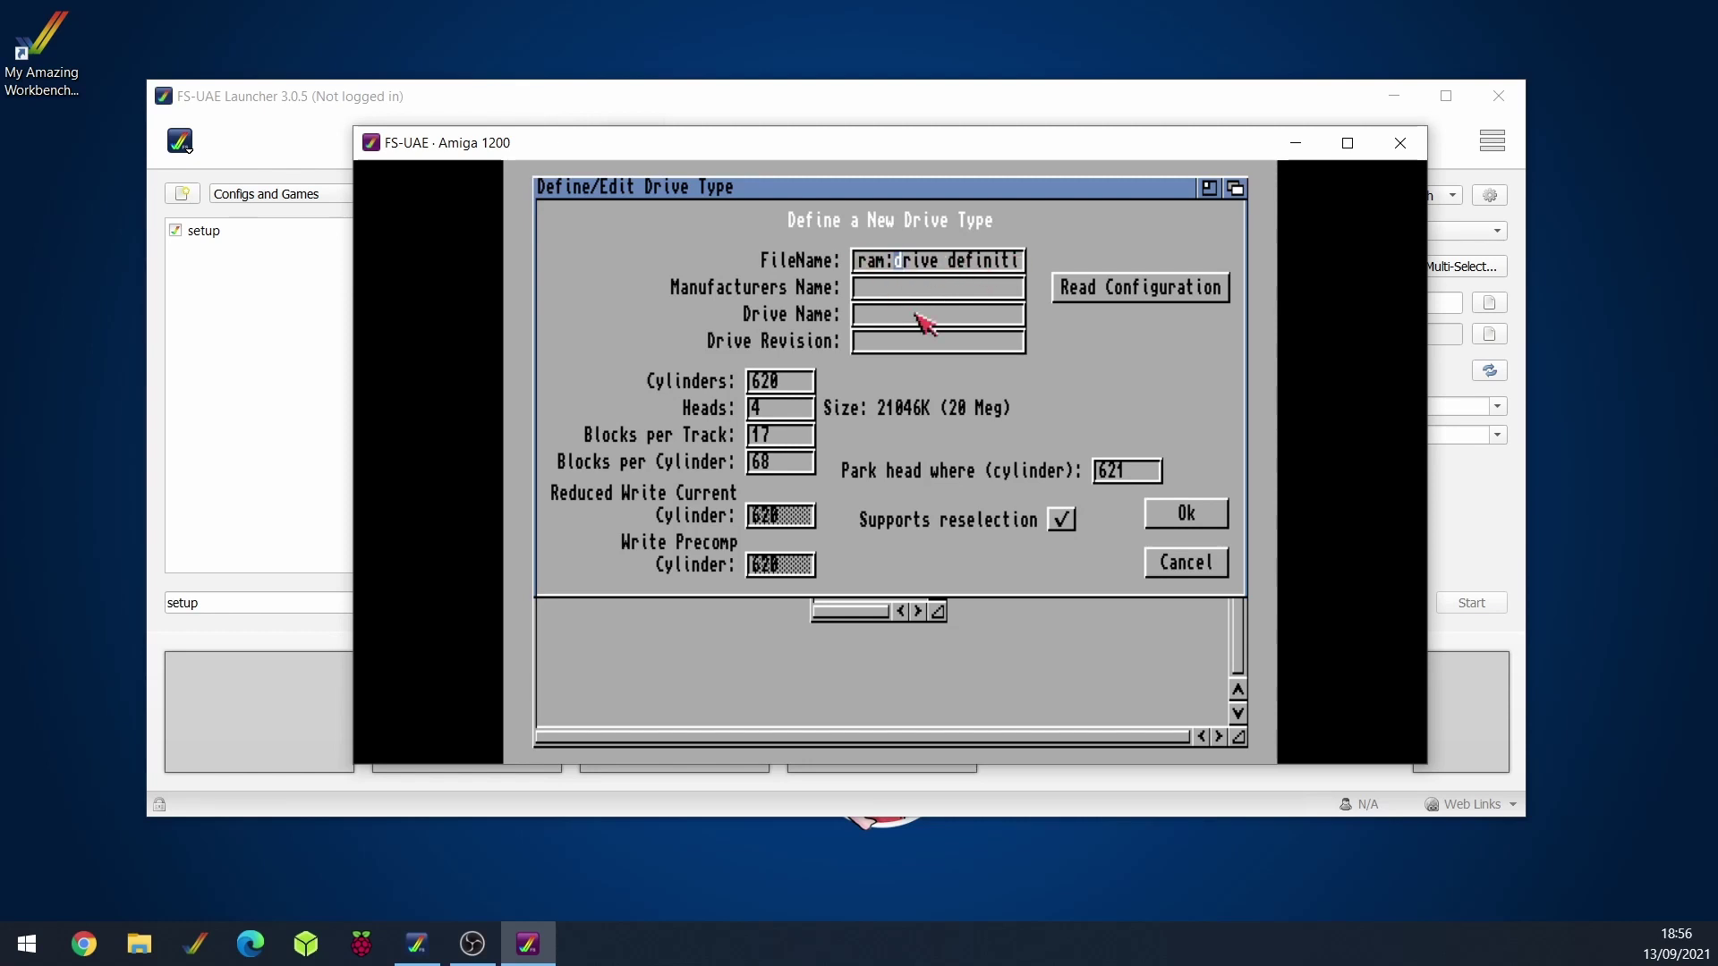
left_click(1085, 248)
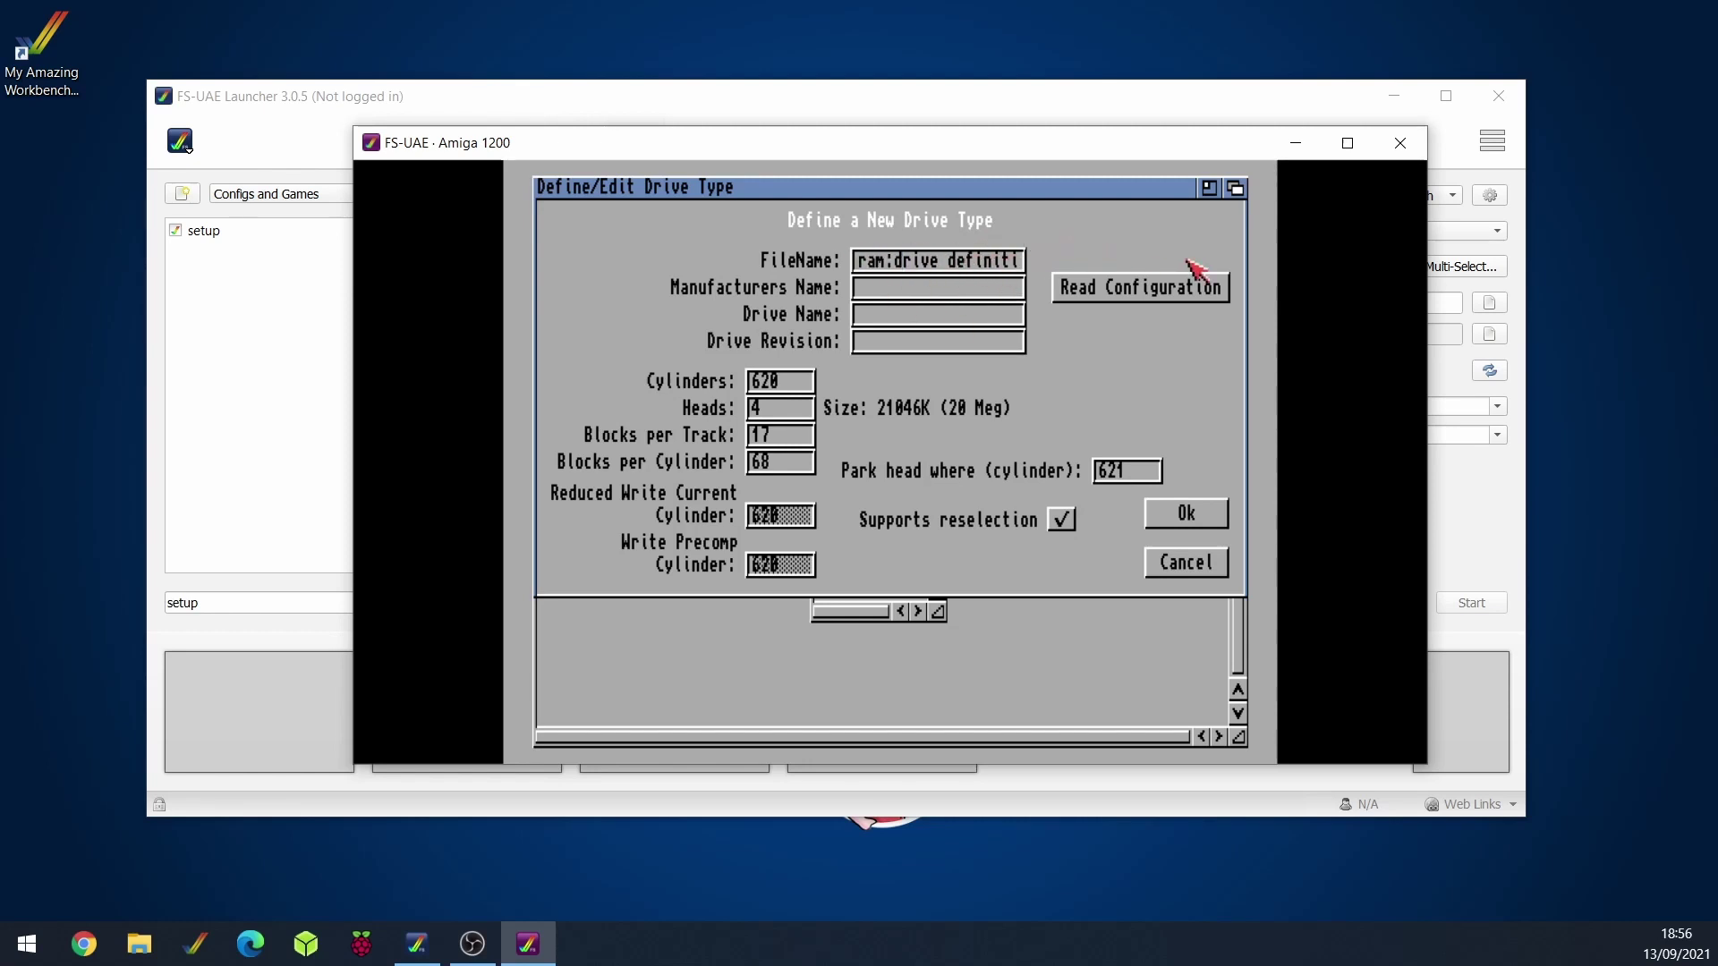
- Read the configuration from the drive and assign the resulting UAE Example.hdf drive type to it
left_click(1127, 298)
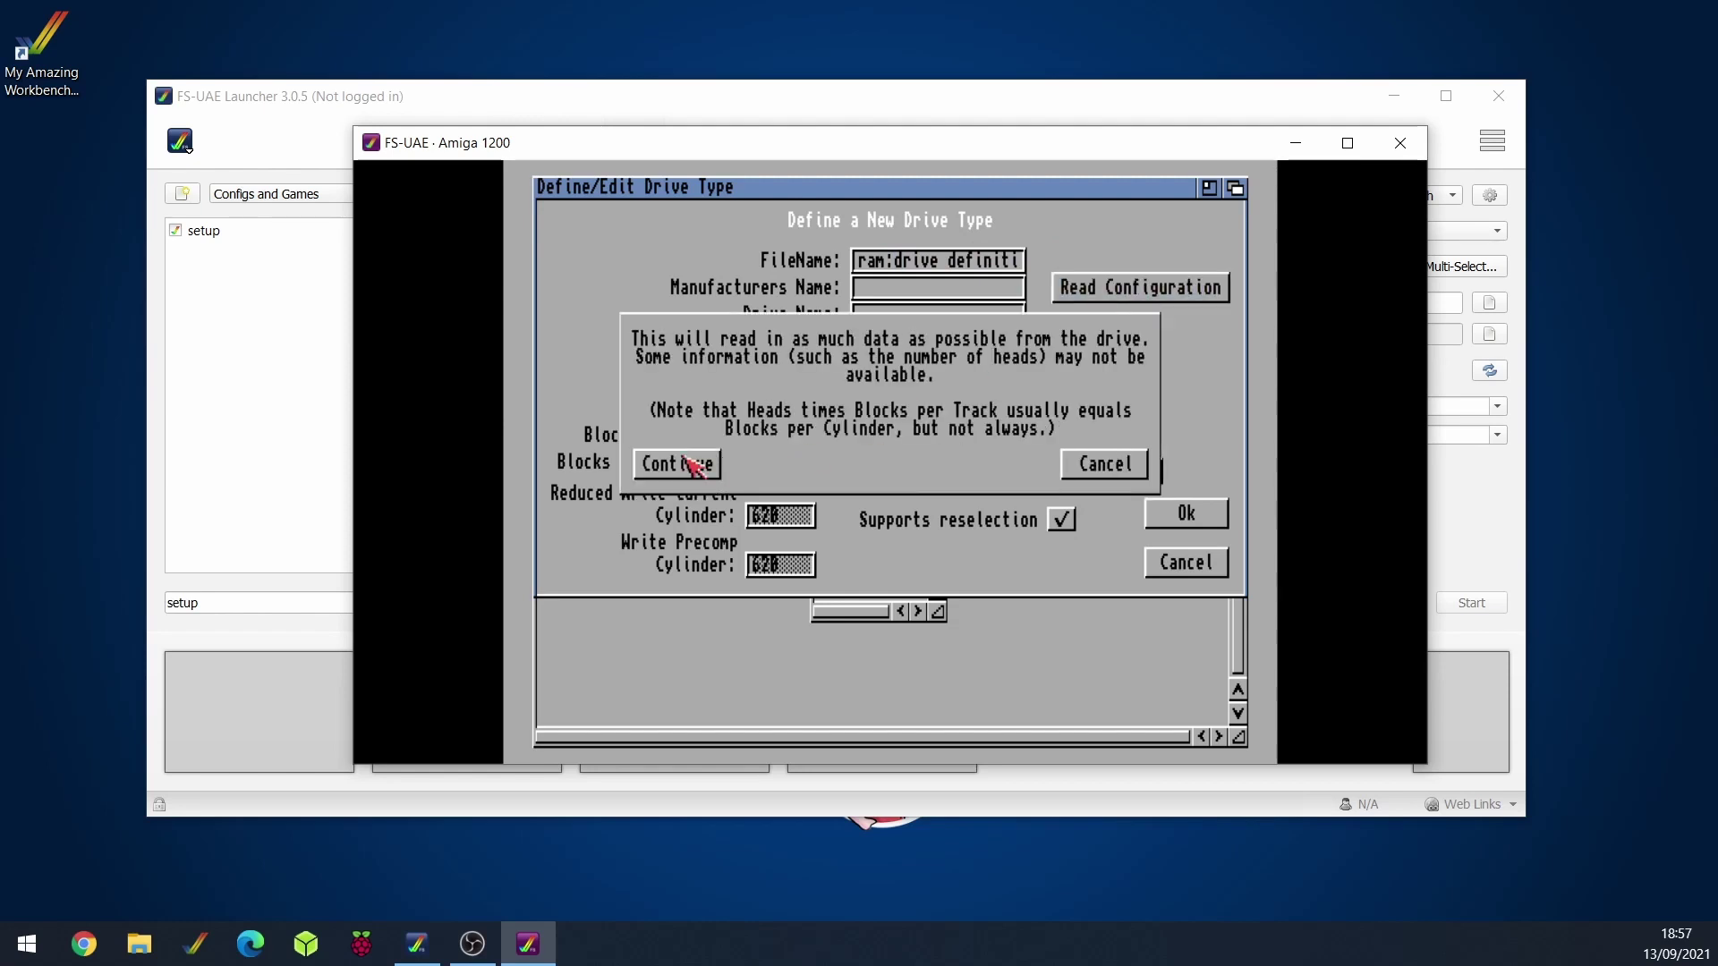
left_click(677, 466)
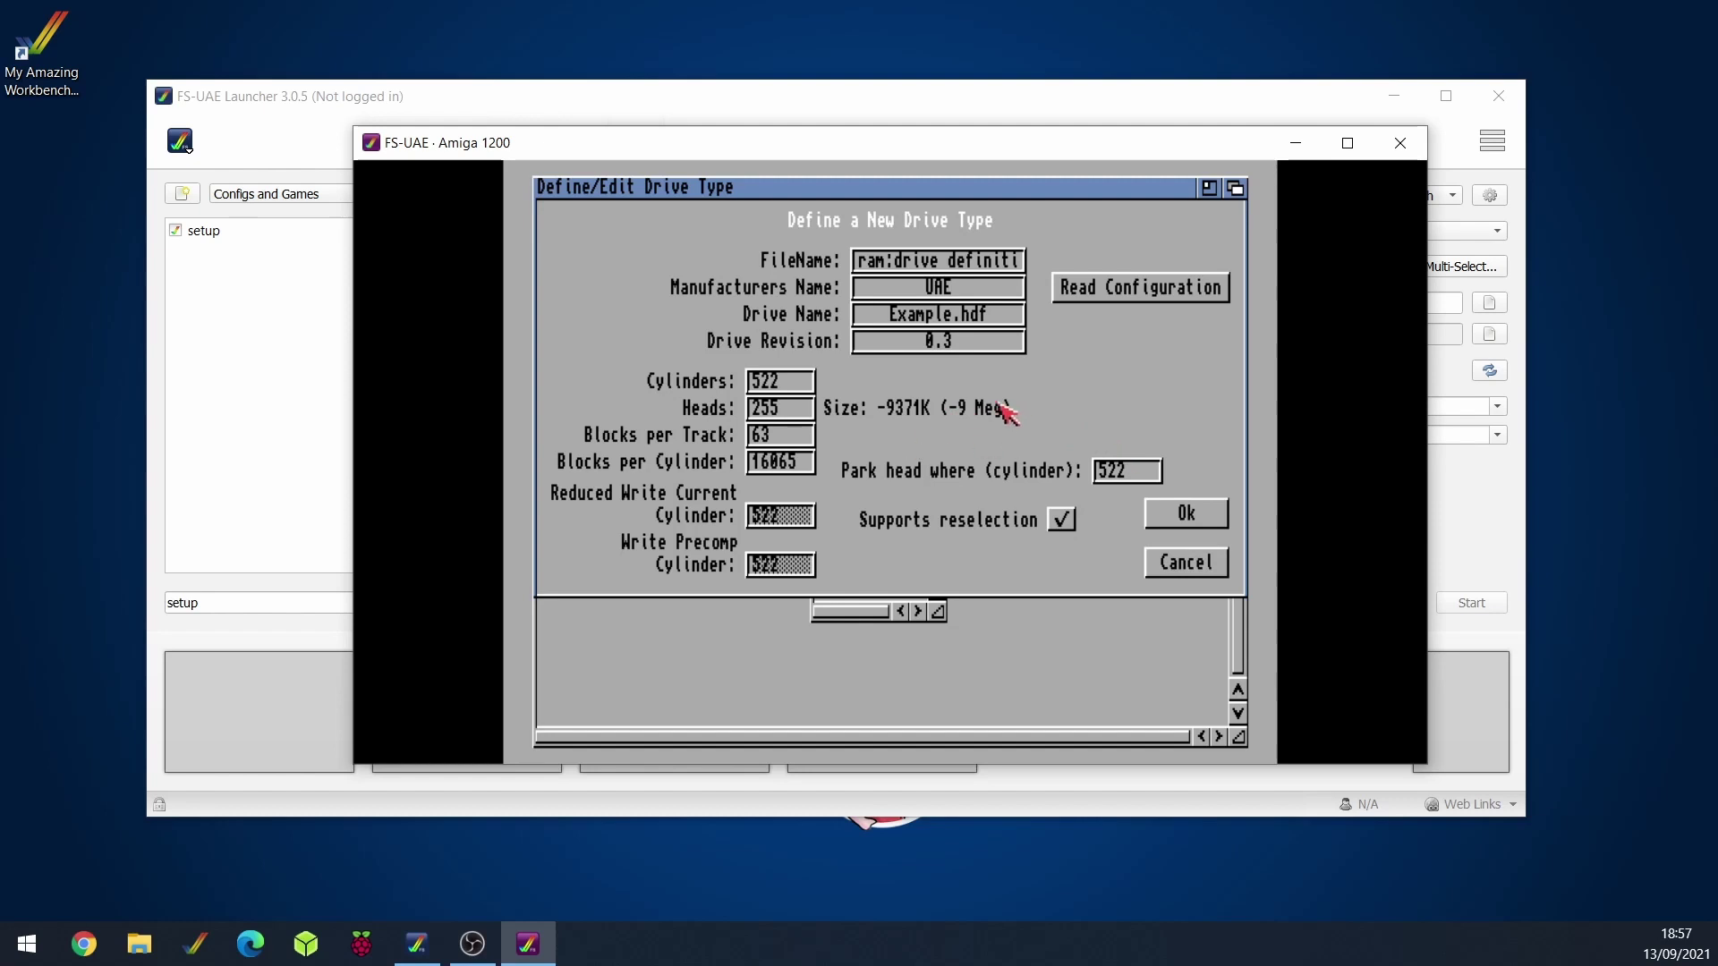
left_click(1190, 512)
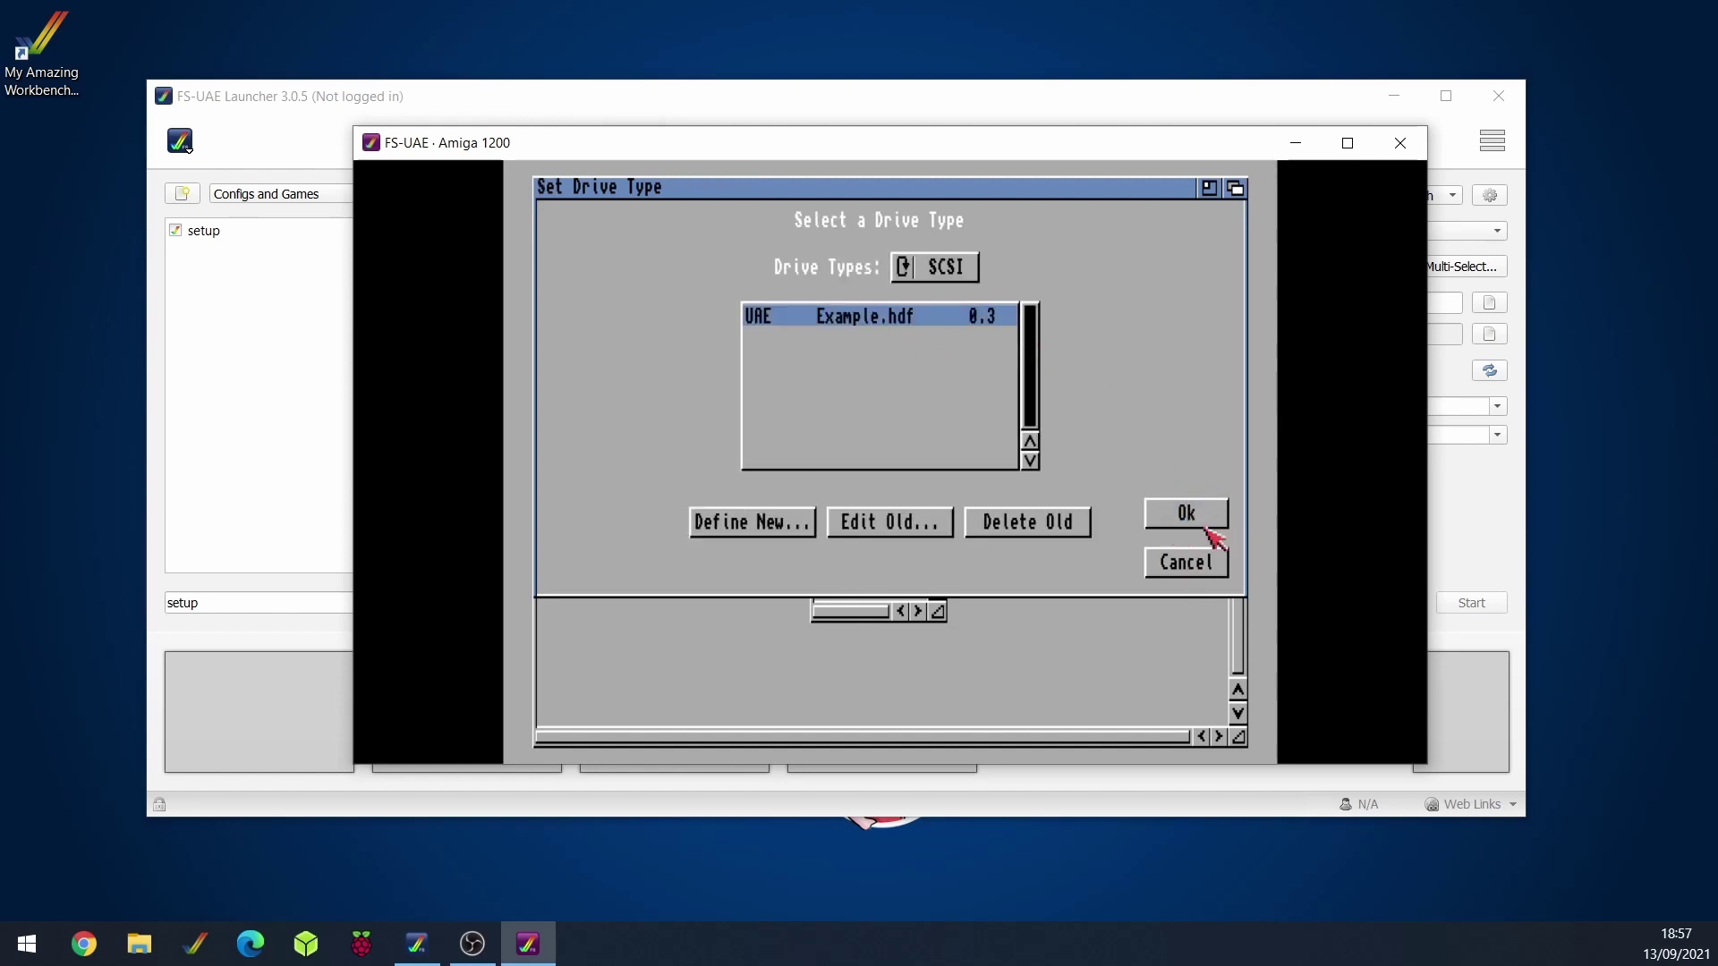
left_click(1173, 520)
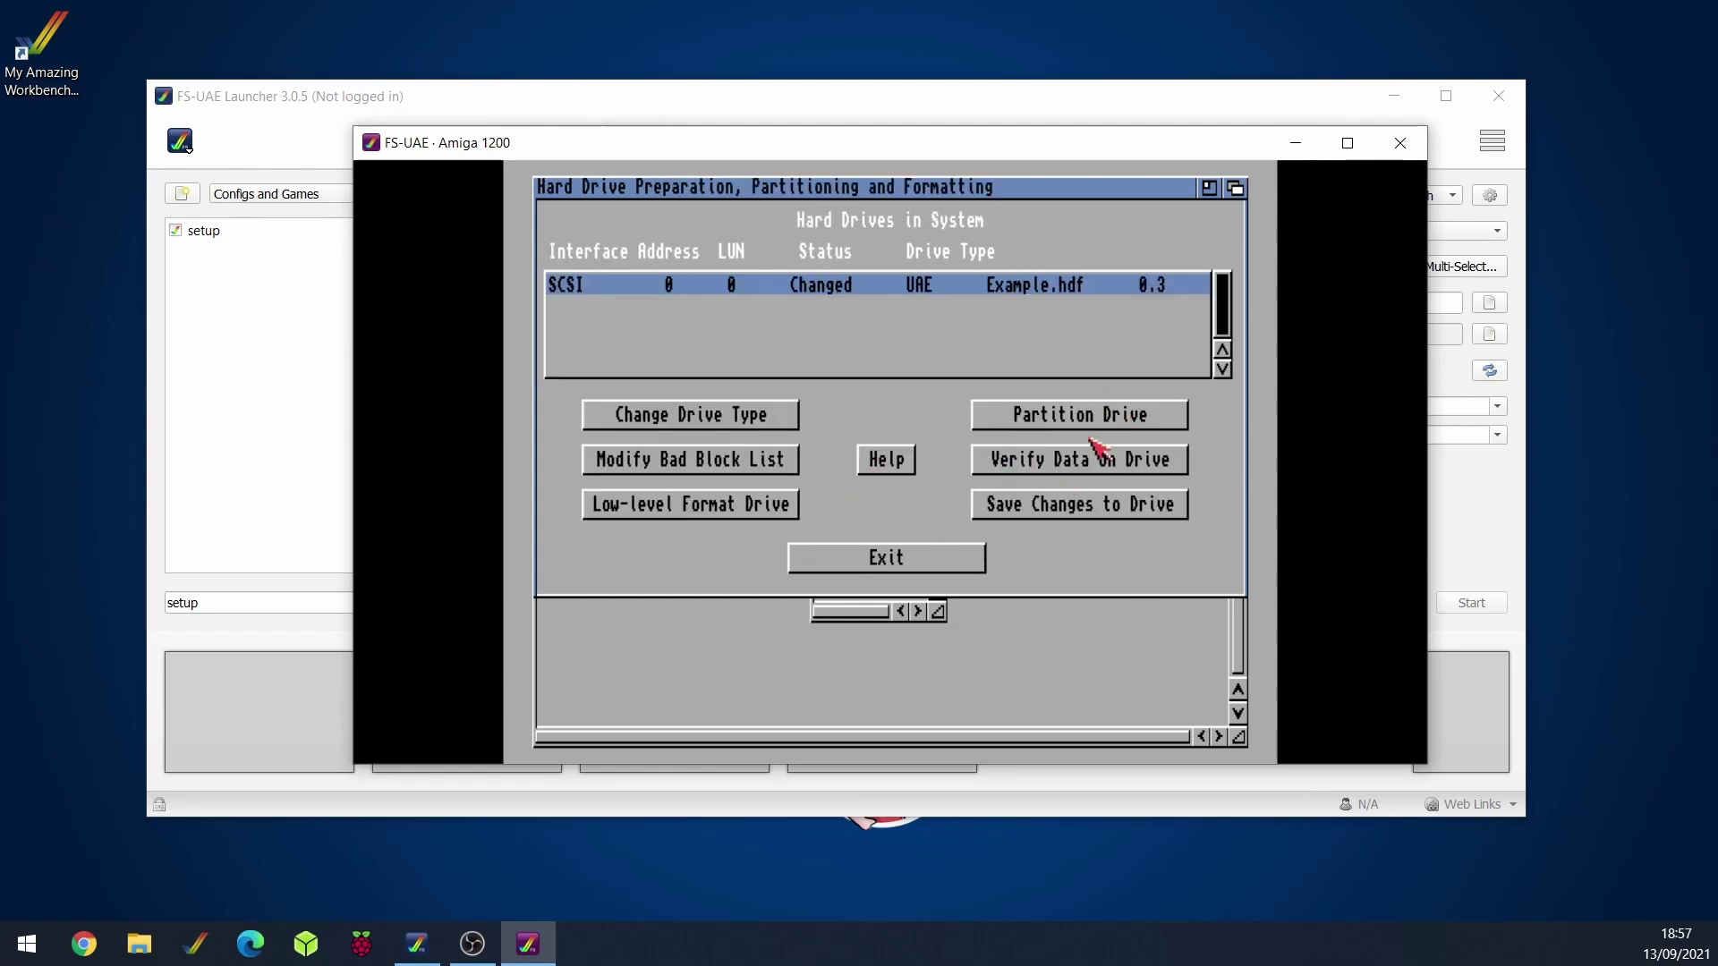
- Partition the drive by shrinking the first partition to 502 MB and naming its device DH0
left_click(1169, 414)
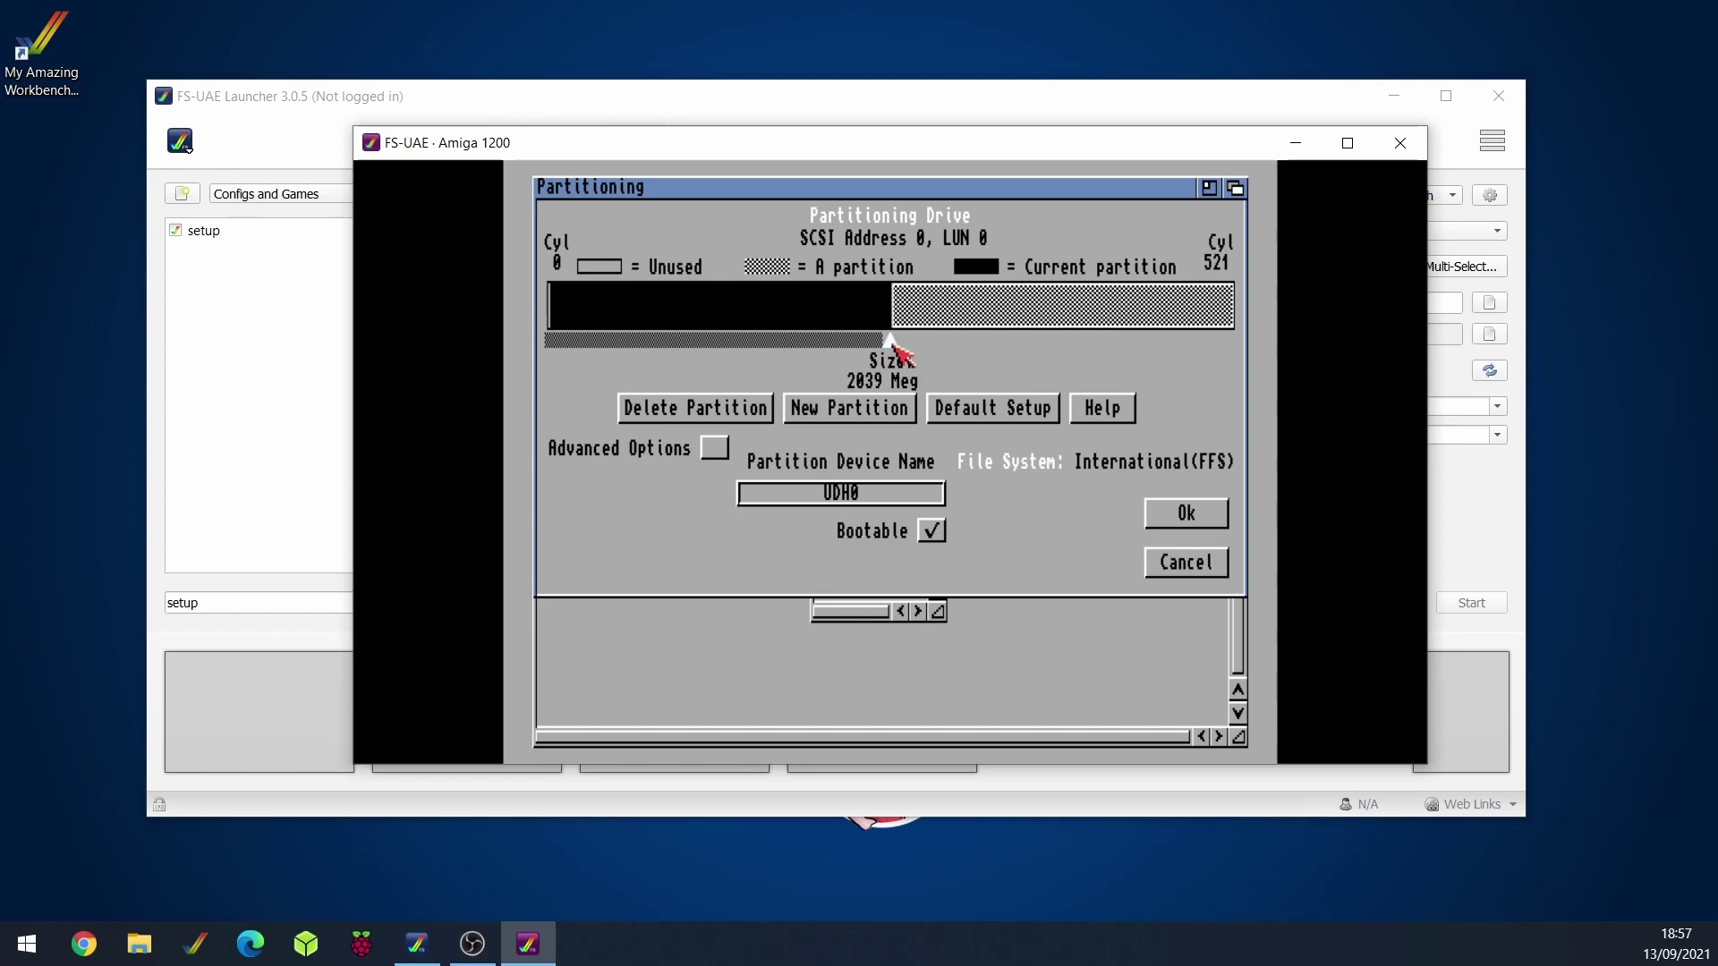
left_click_drag(896, 350, 643, 350)
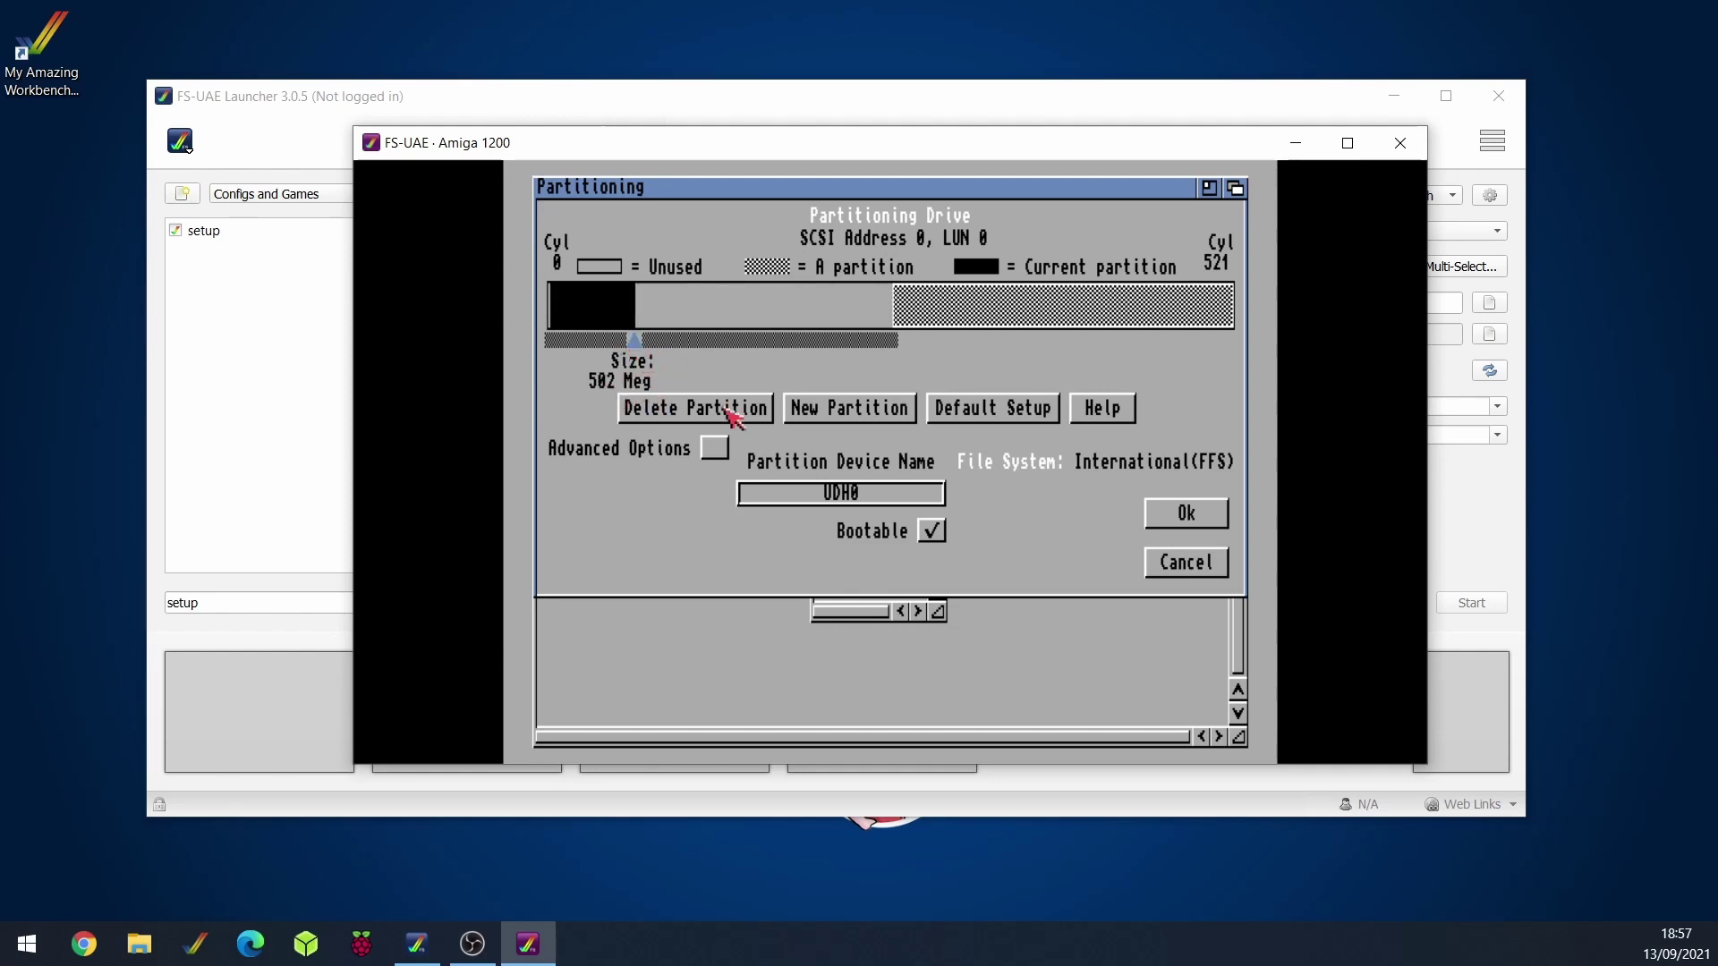
left_click(837, 492)
- Move the second partition up against the first, enlarge it to 3545 MB and name its device DH1
left_click(959, 320)
left_click_drag(1056, 315, 805, 317)
left_click_drag(976, 340, 1233, 342)
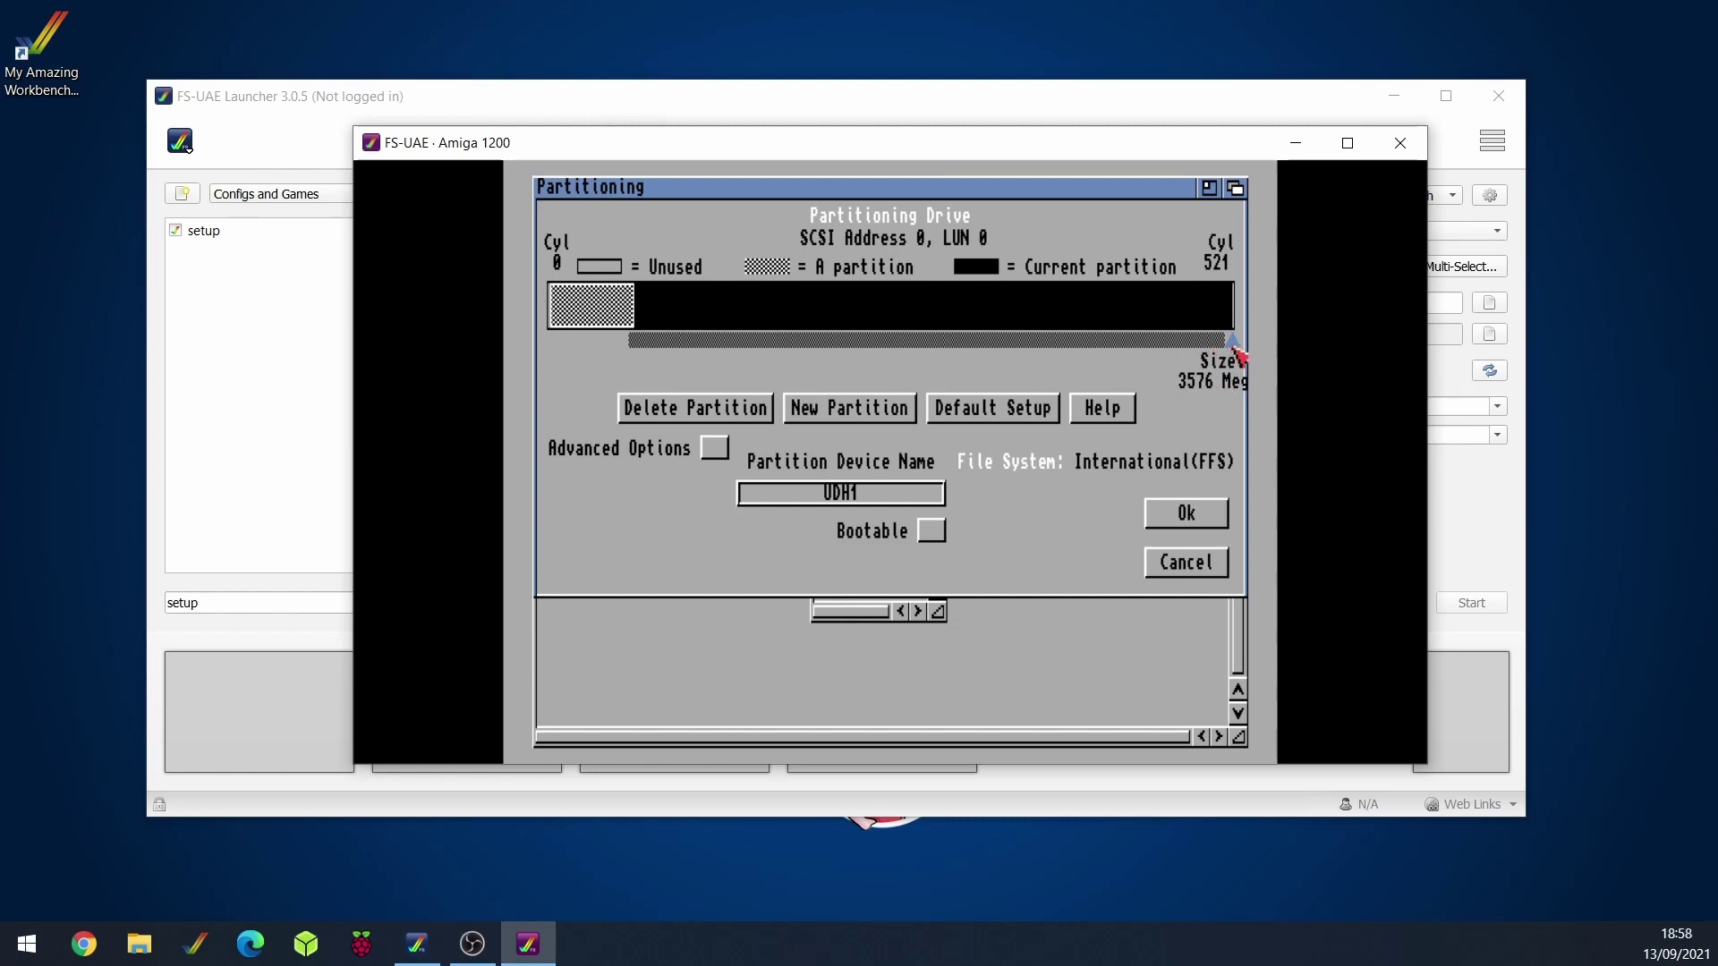
left_click_drag(1233, 347, 1231, 346)
left_click(825, 493)
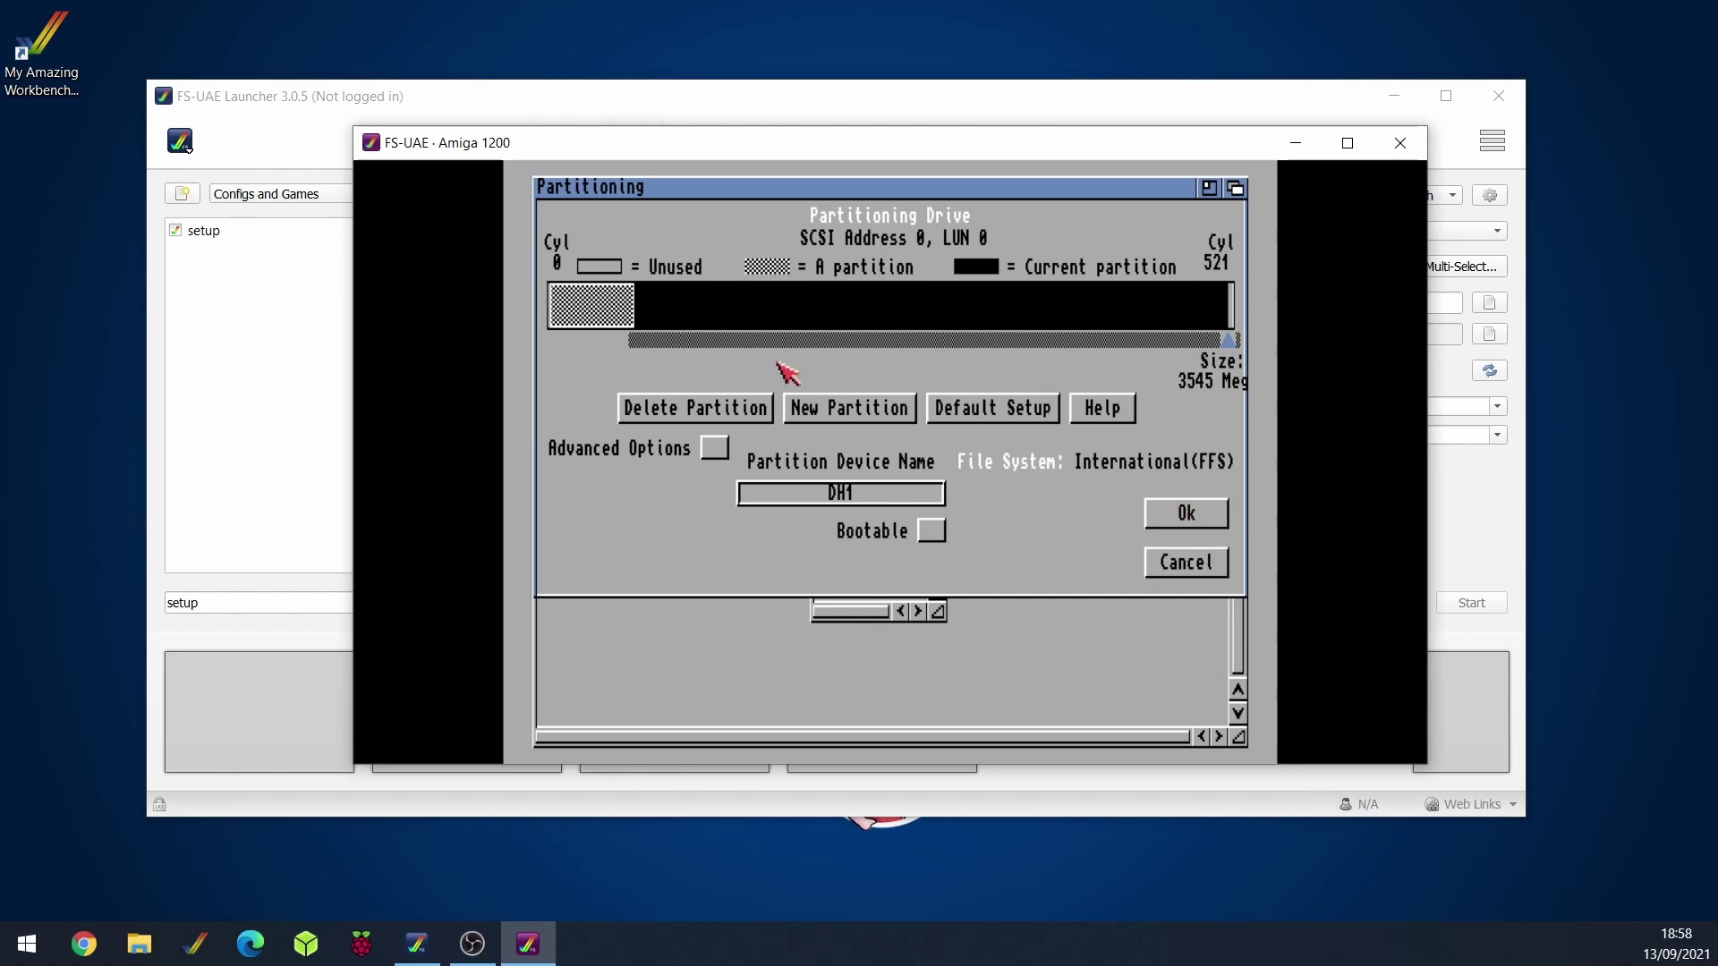
- Review both partitions, accept and save the layout to the drive, and exit HDToolBox
left_click(622, 324)
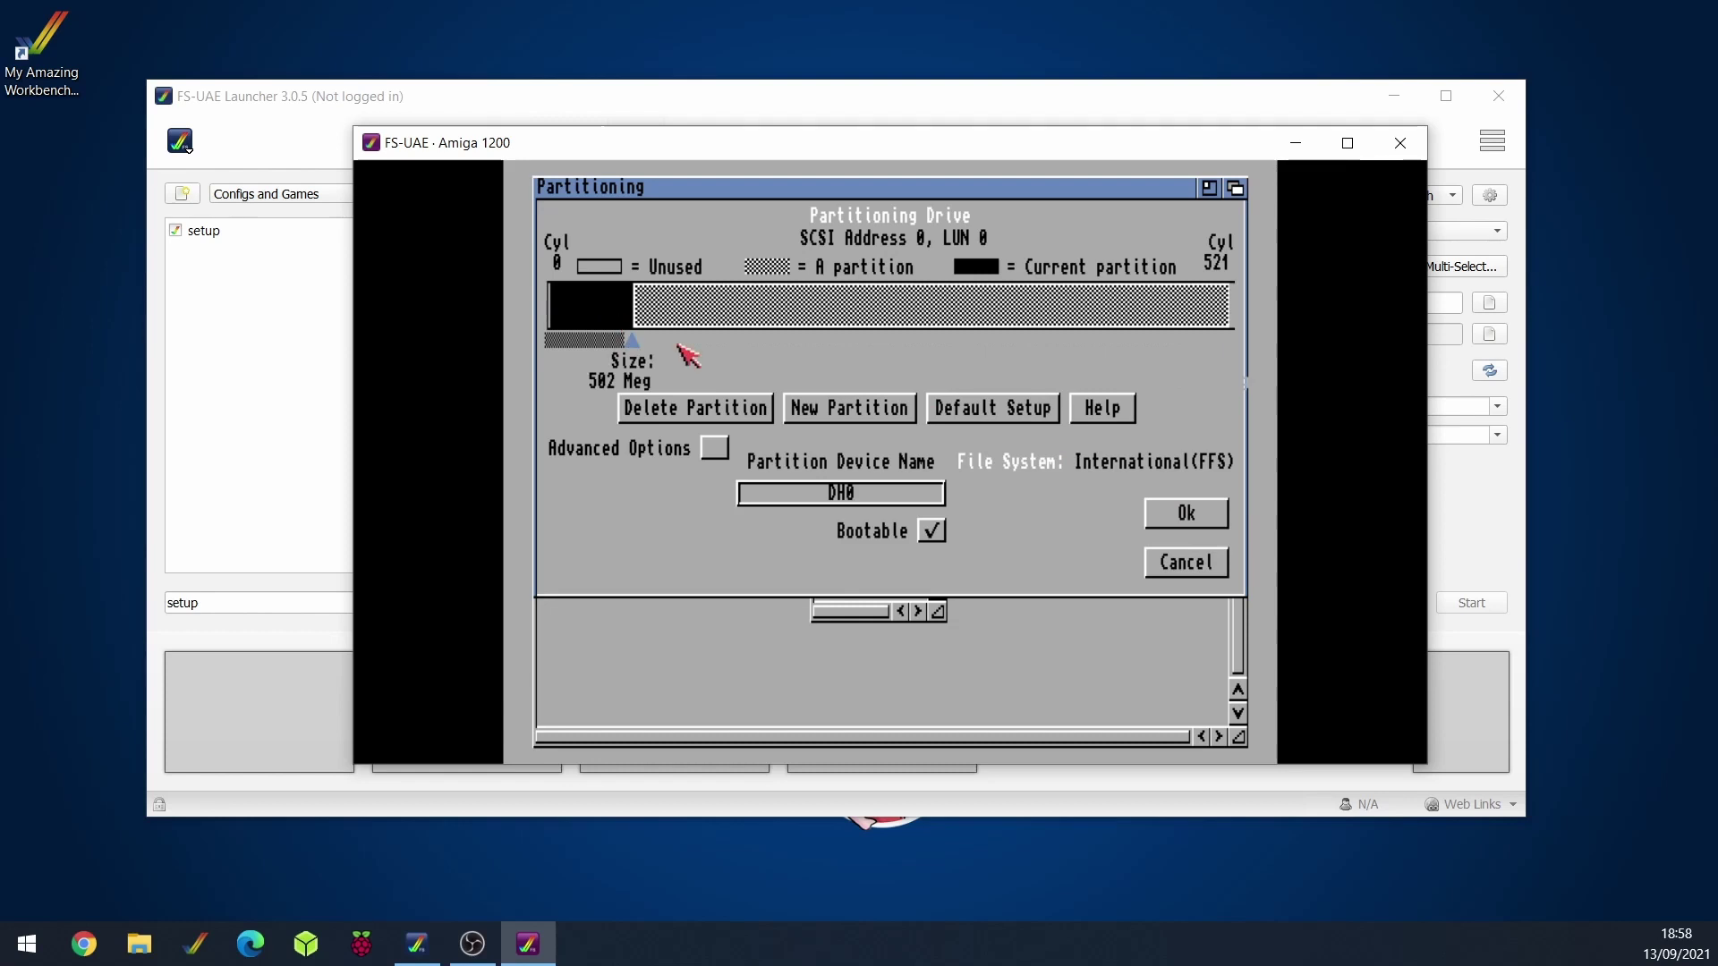
left_click(743, 322)
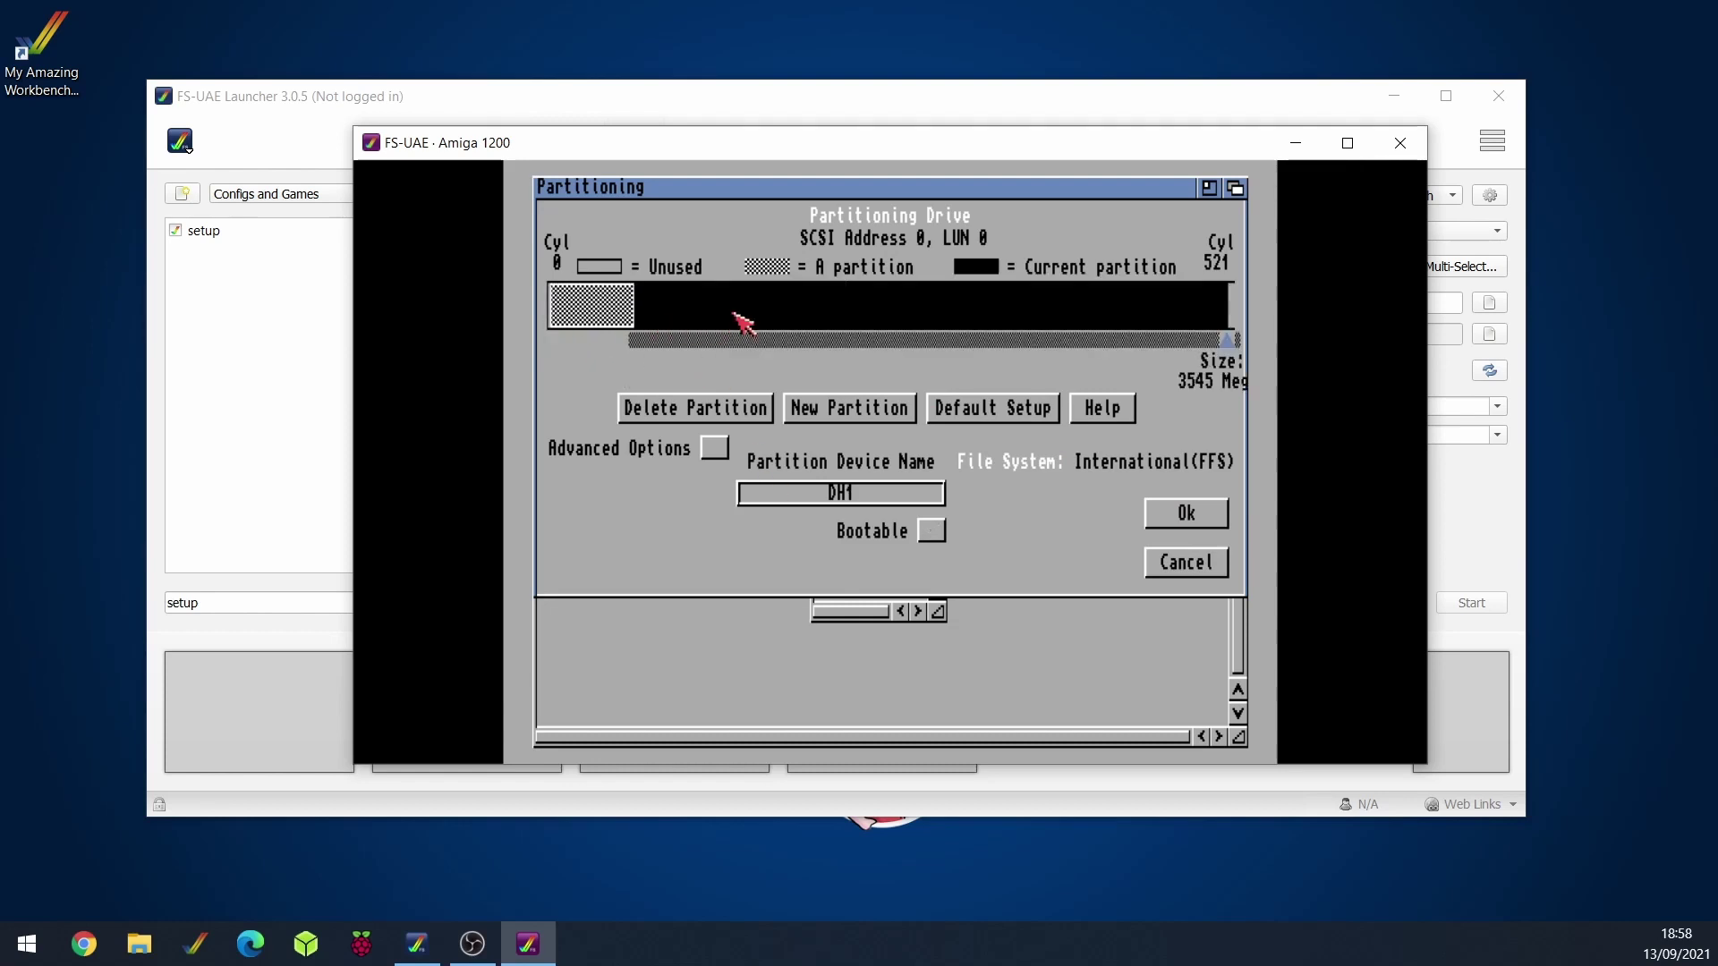
left_click(1206, 516)
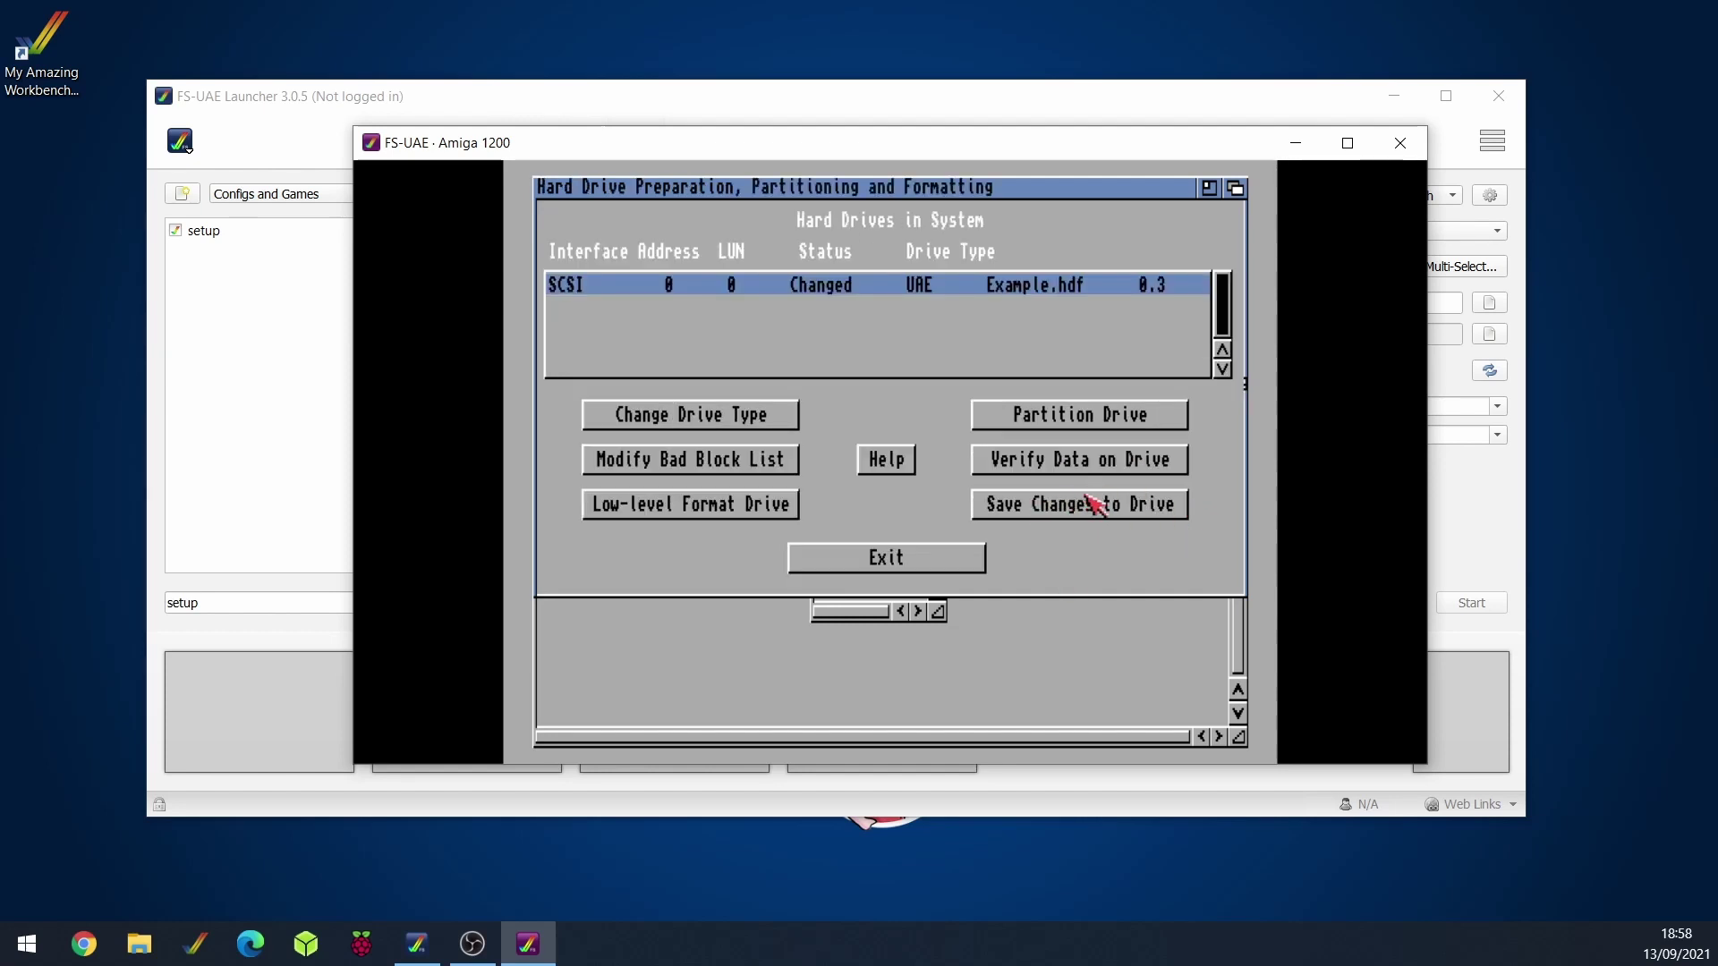
left_click(1162, 510)
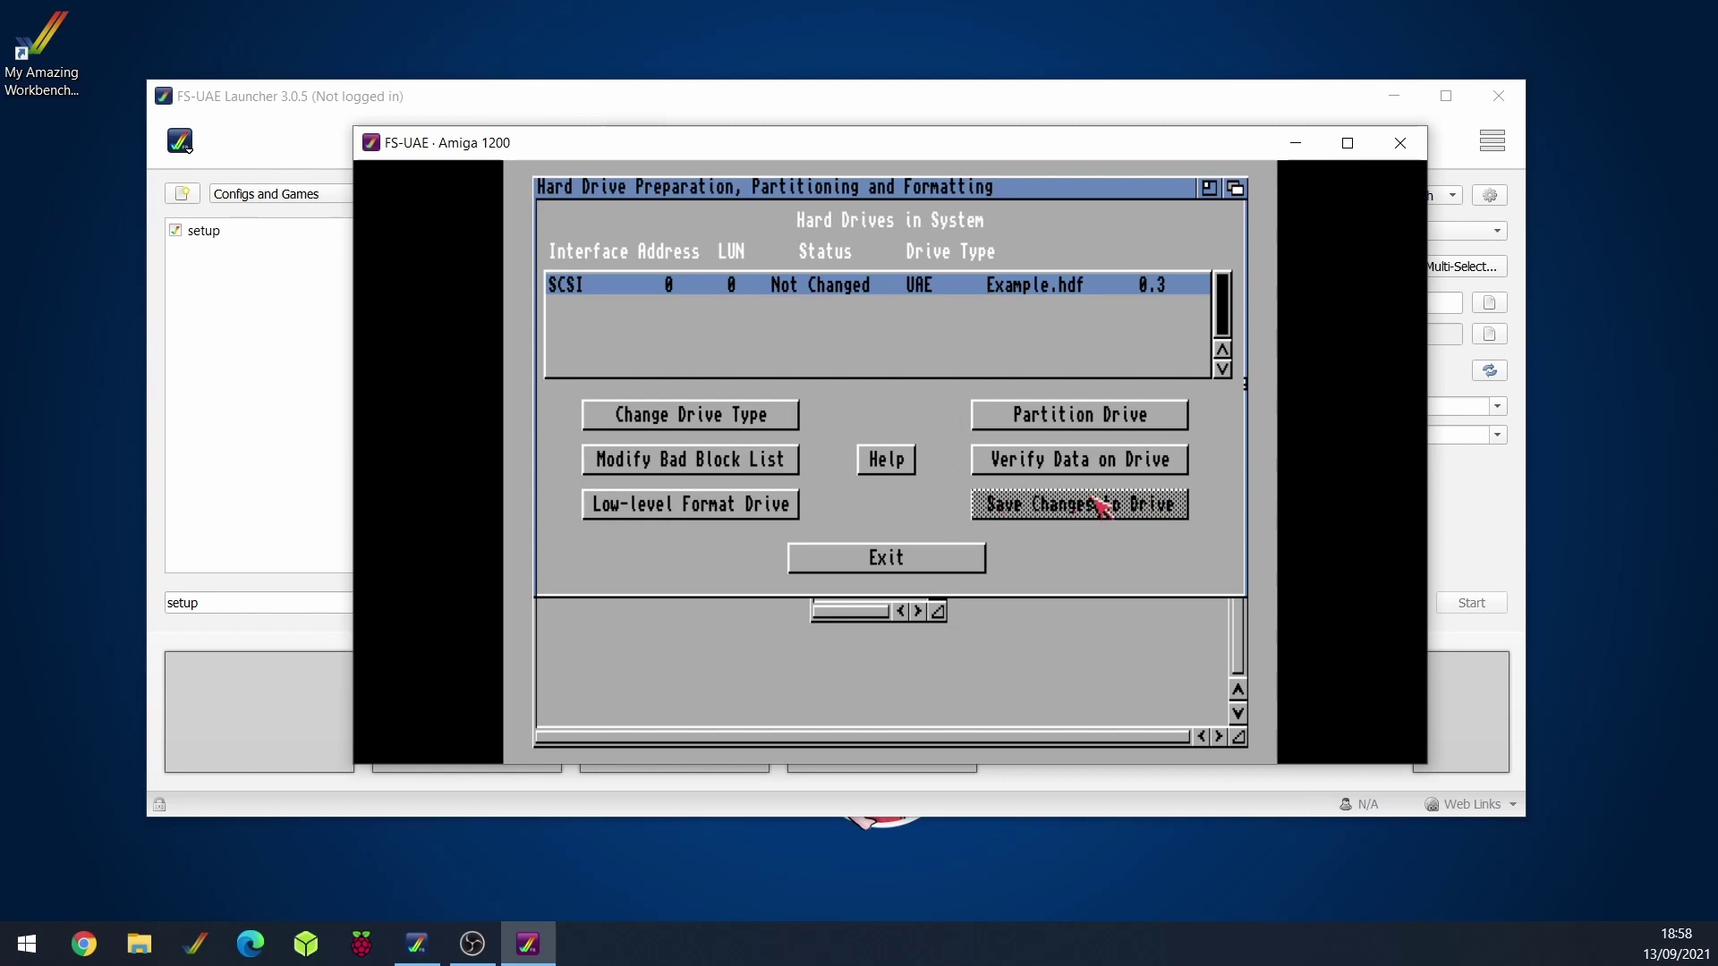
left_click(846, 555)
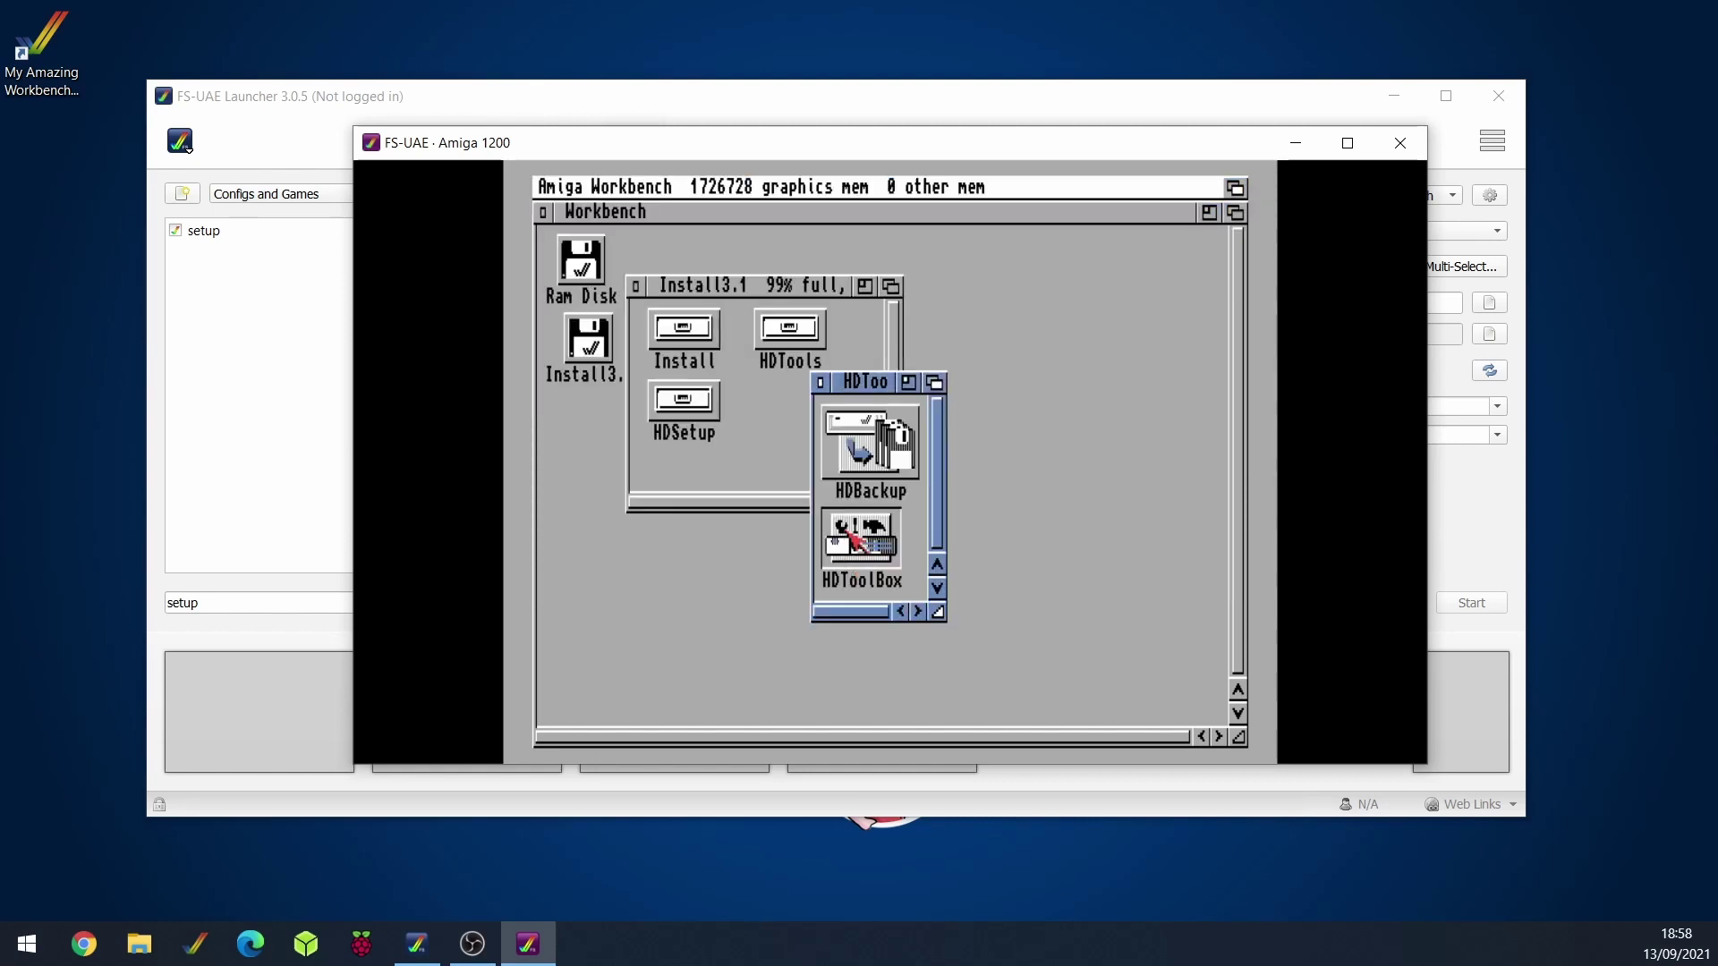
- Close the HDTools and Install3.1 windows and reset the emulated Amiga
left_click(825, 384)
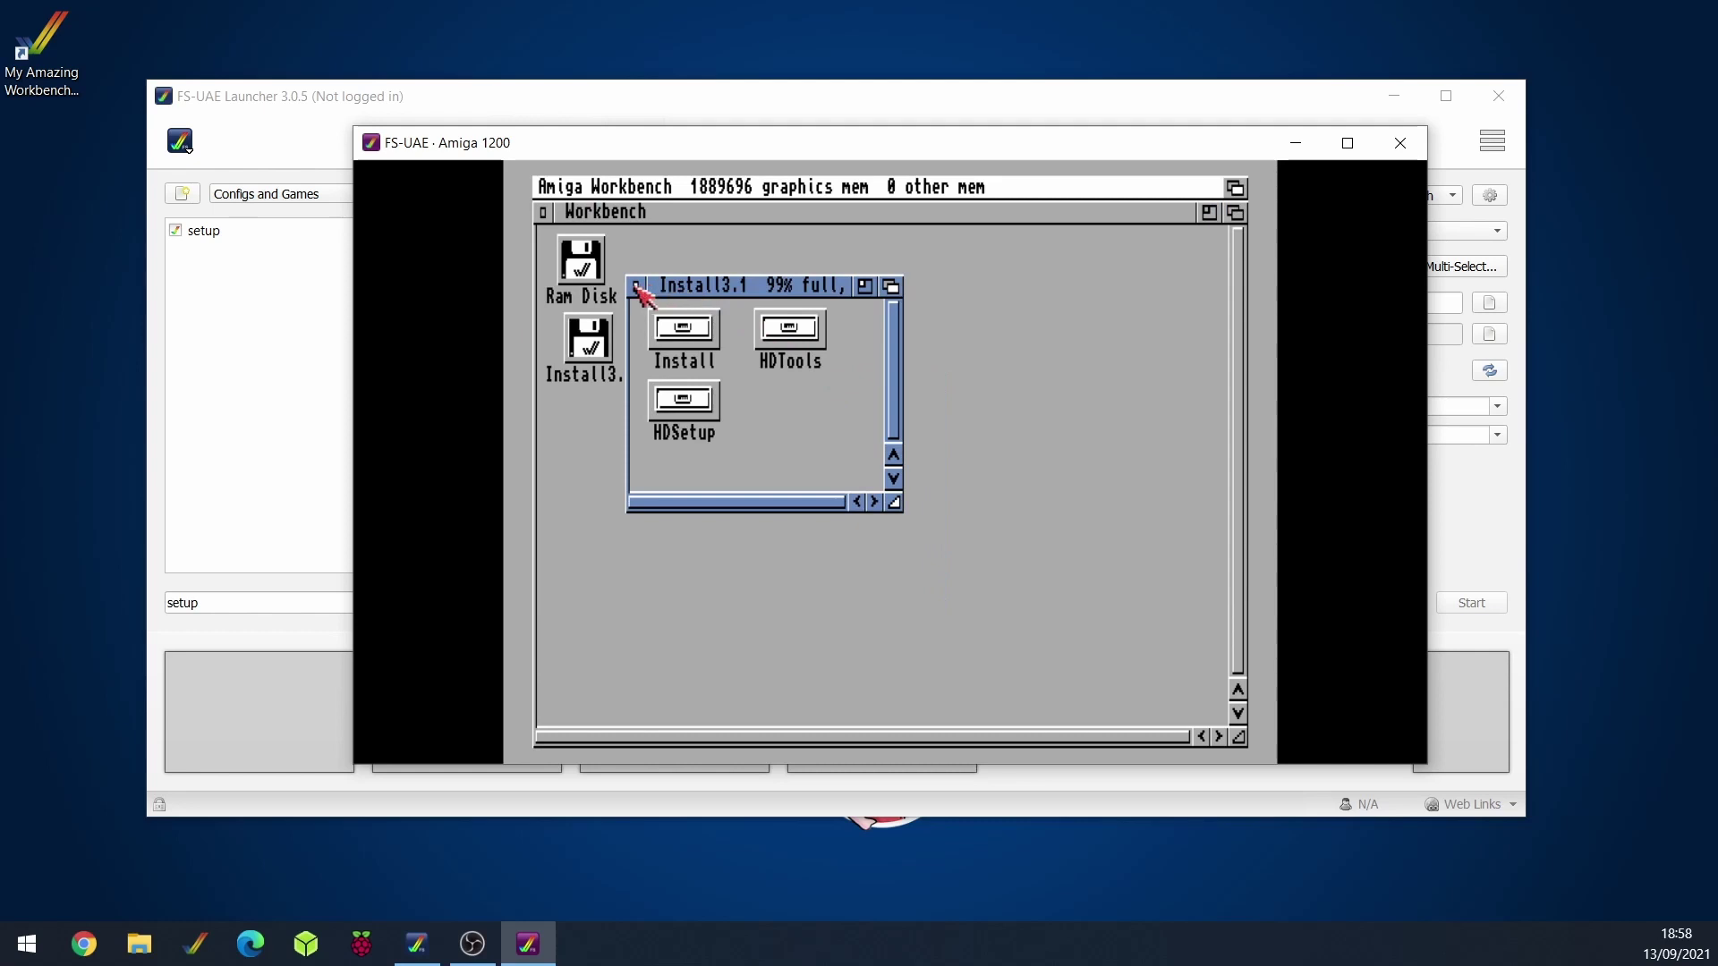
left_click(635, 286)
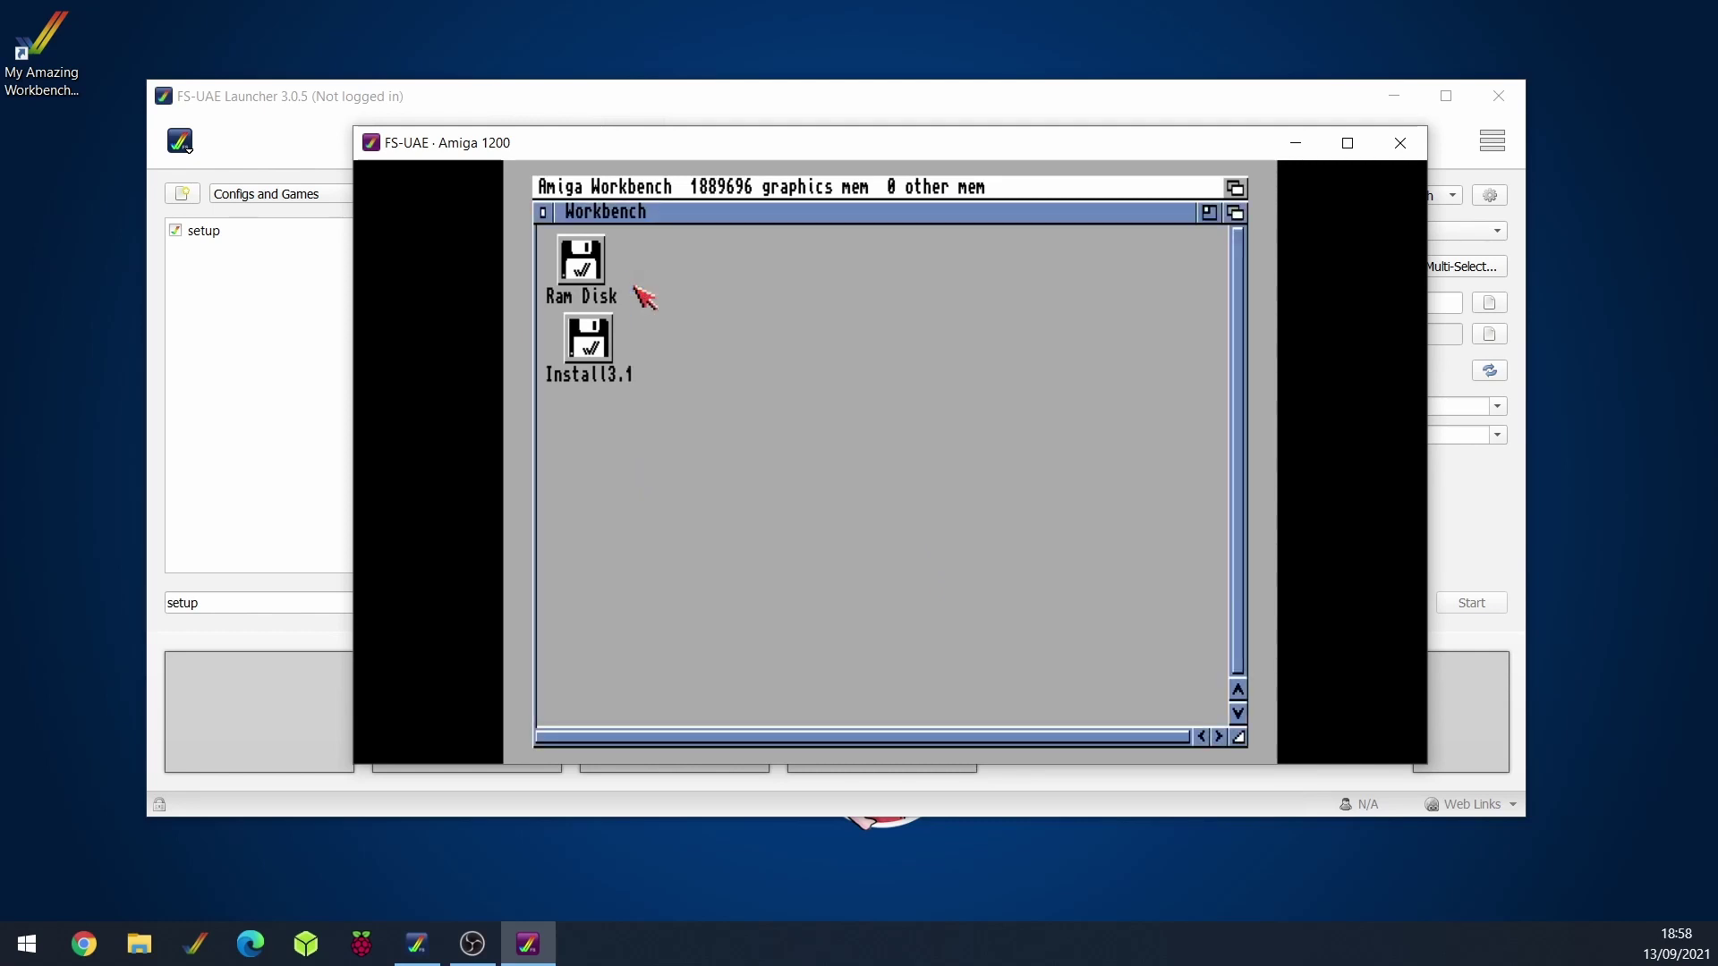
key("alt+r")
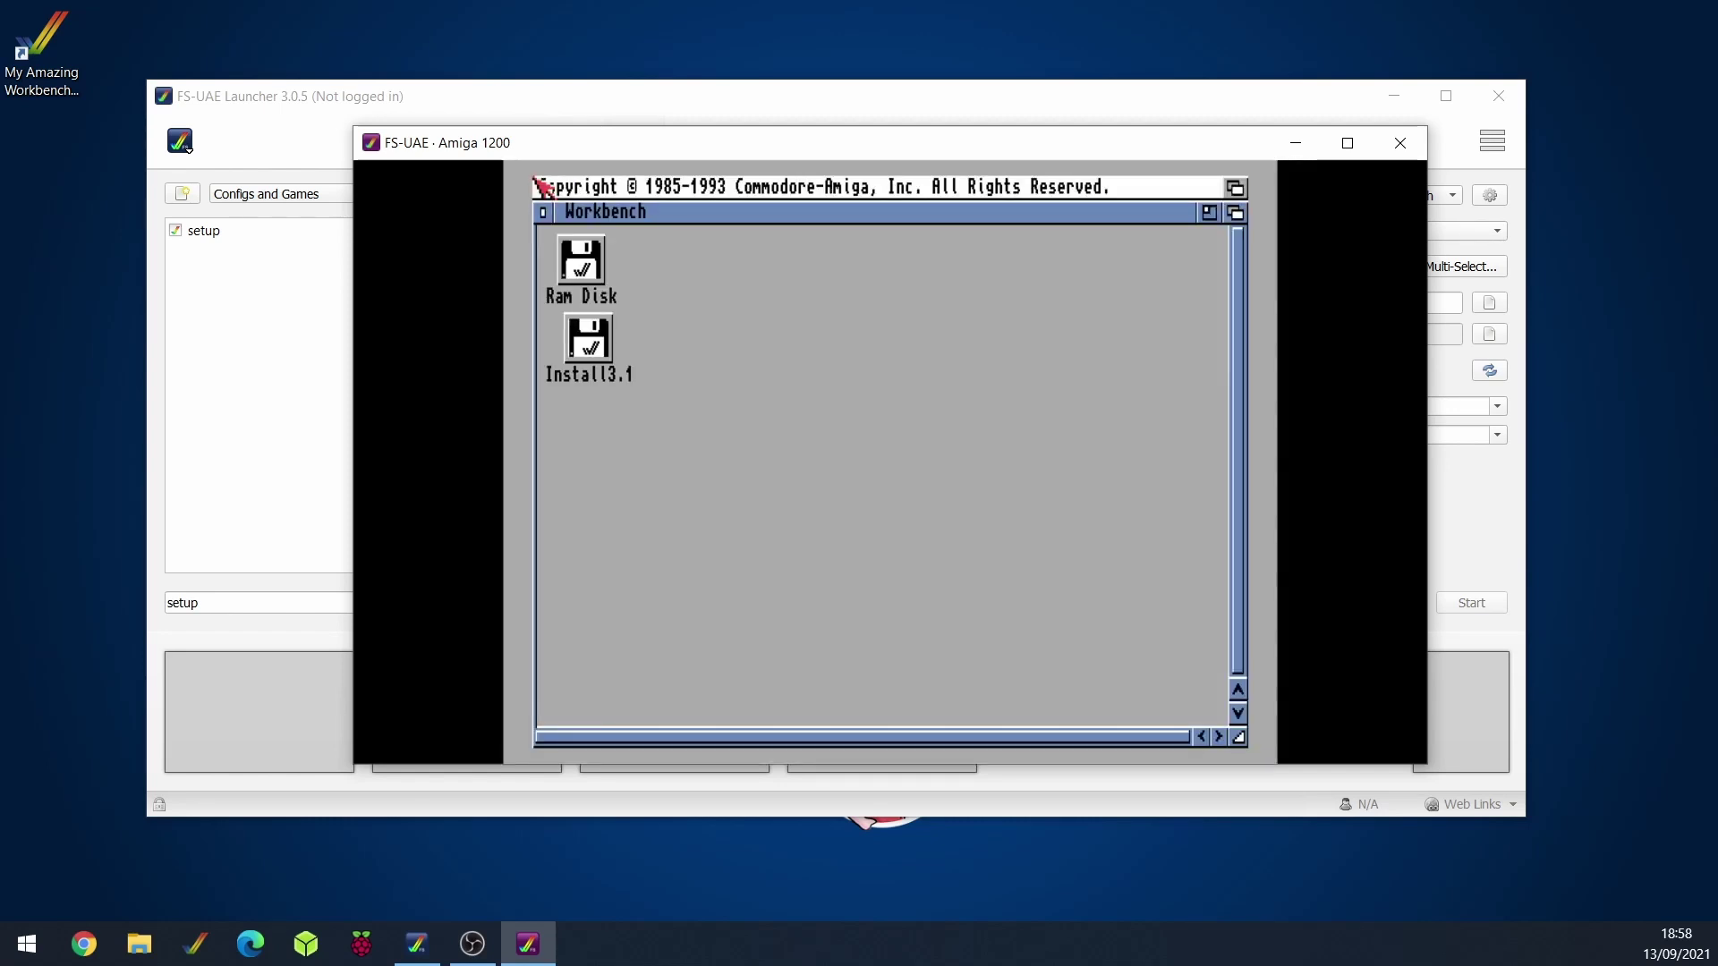
left_click(810, 410)
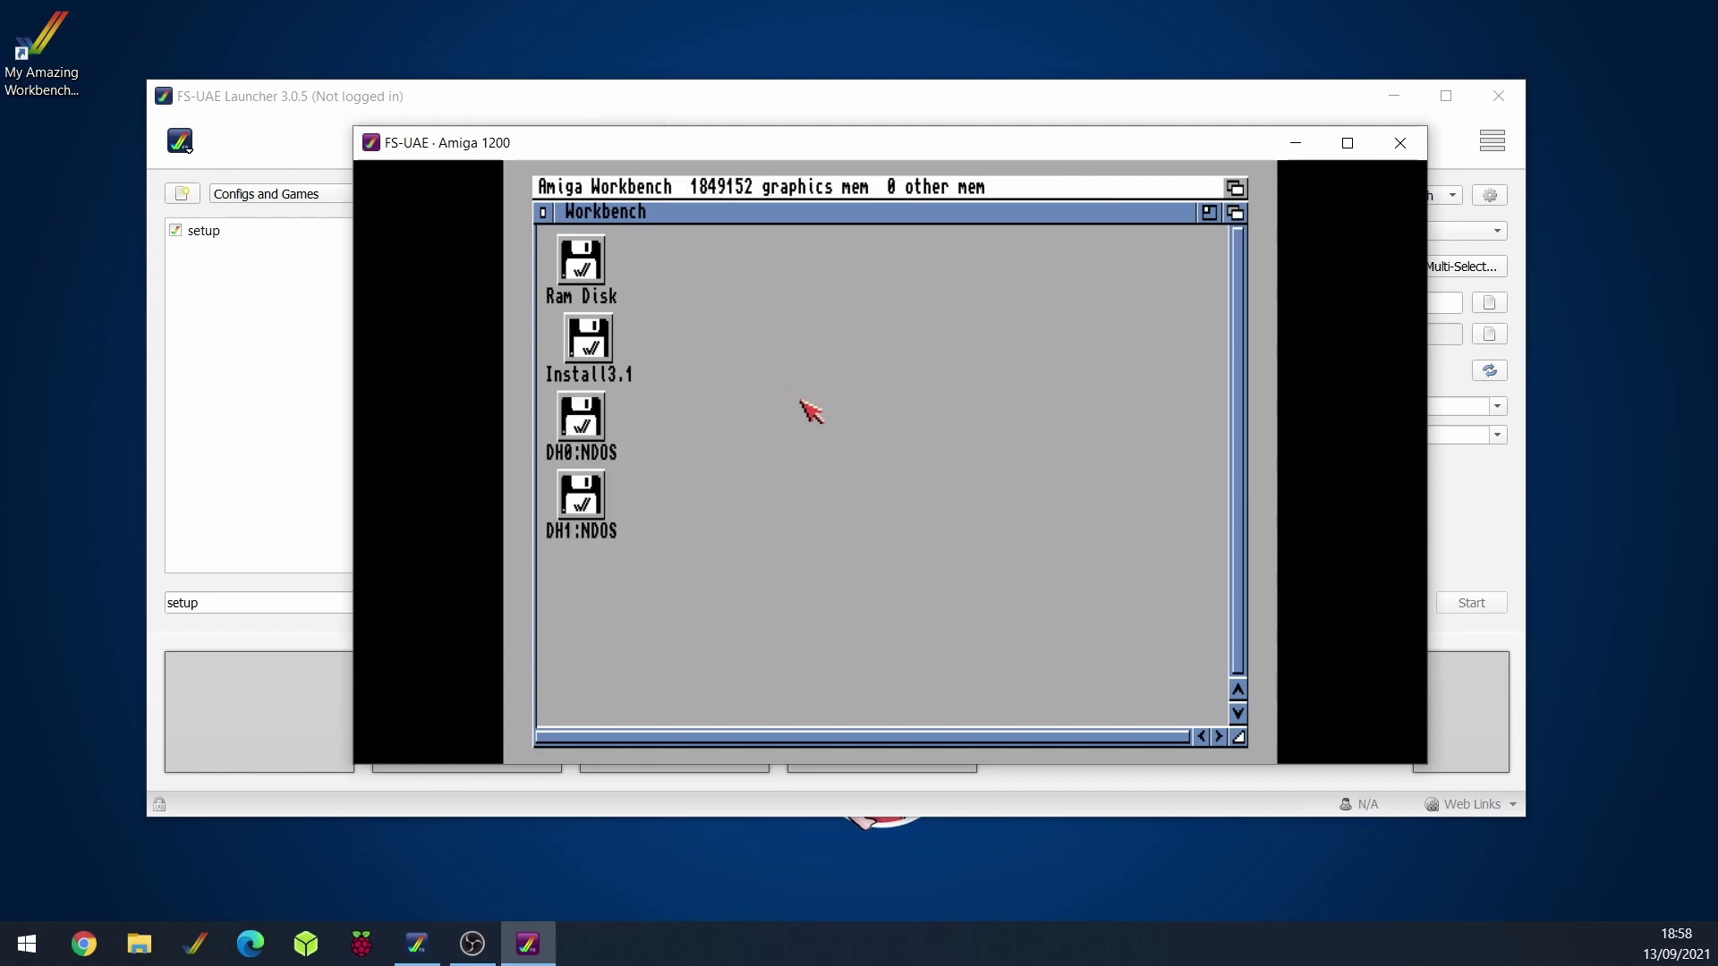
- Quick format the DH0 partition with the volume name System and no trashcan
left_click(591, 425)
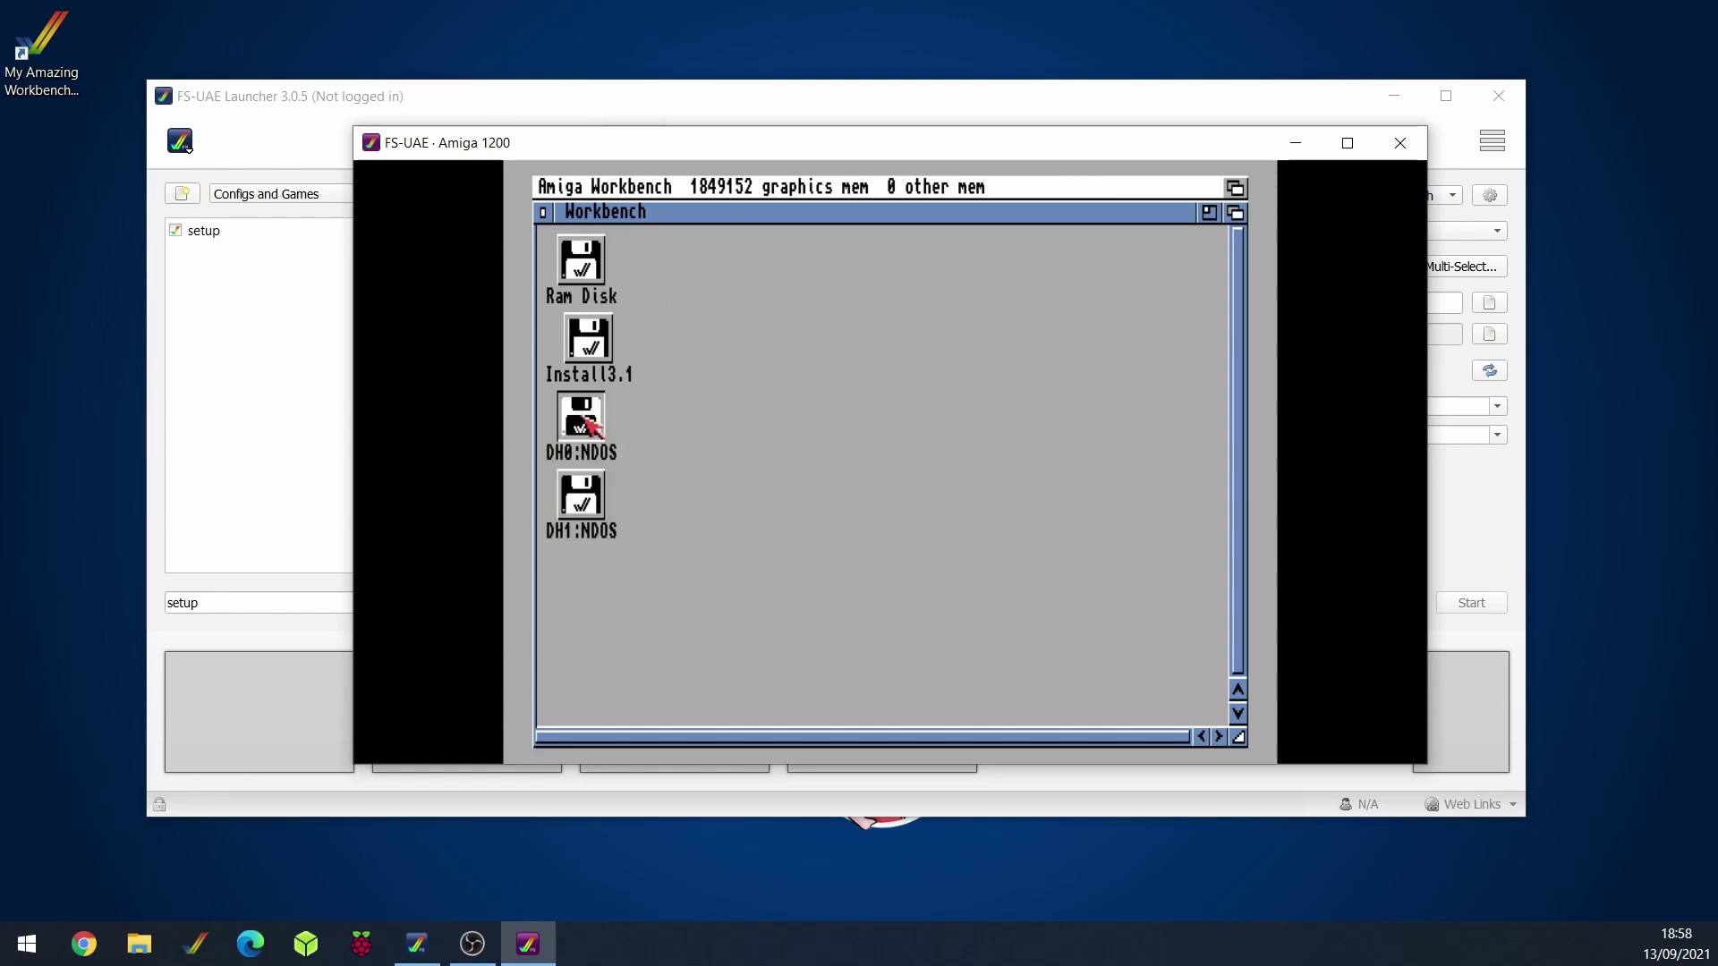
right_click(673, 186)
left_click(750, 406)
left_click(767, 374)
left_click(836, 339)
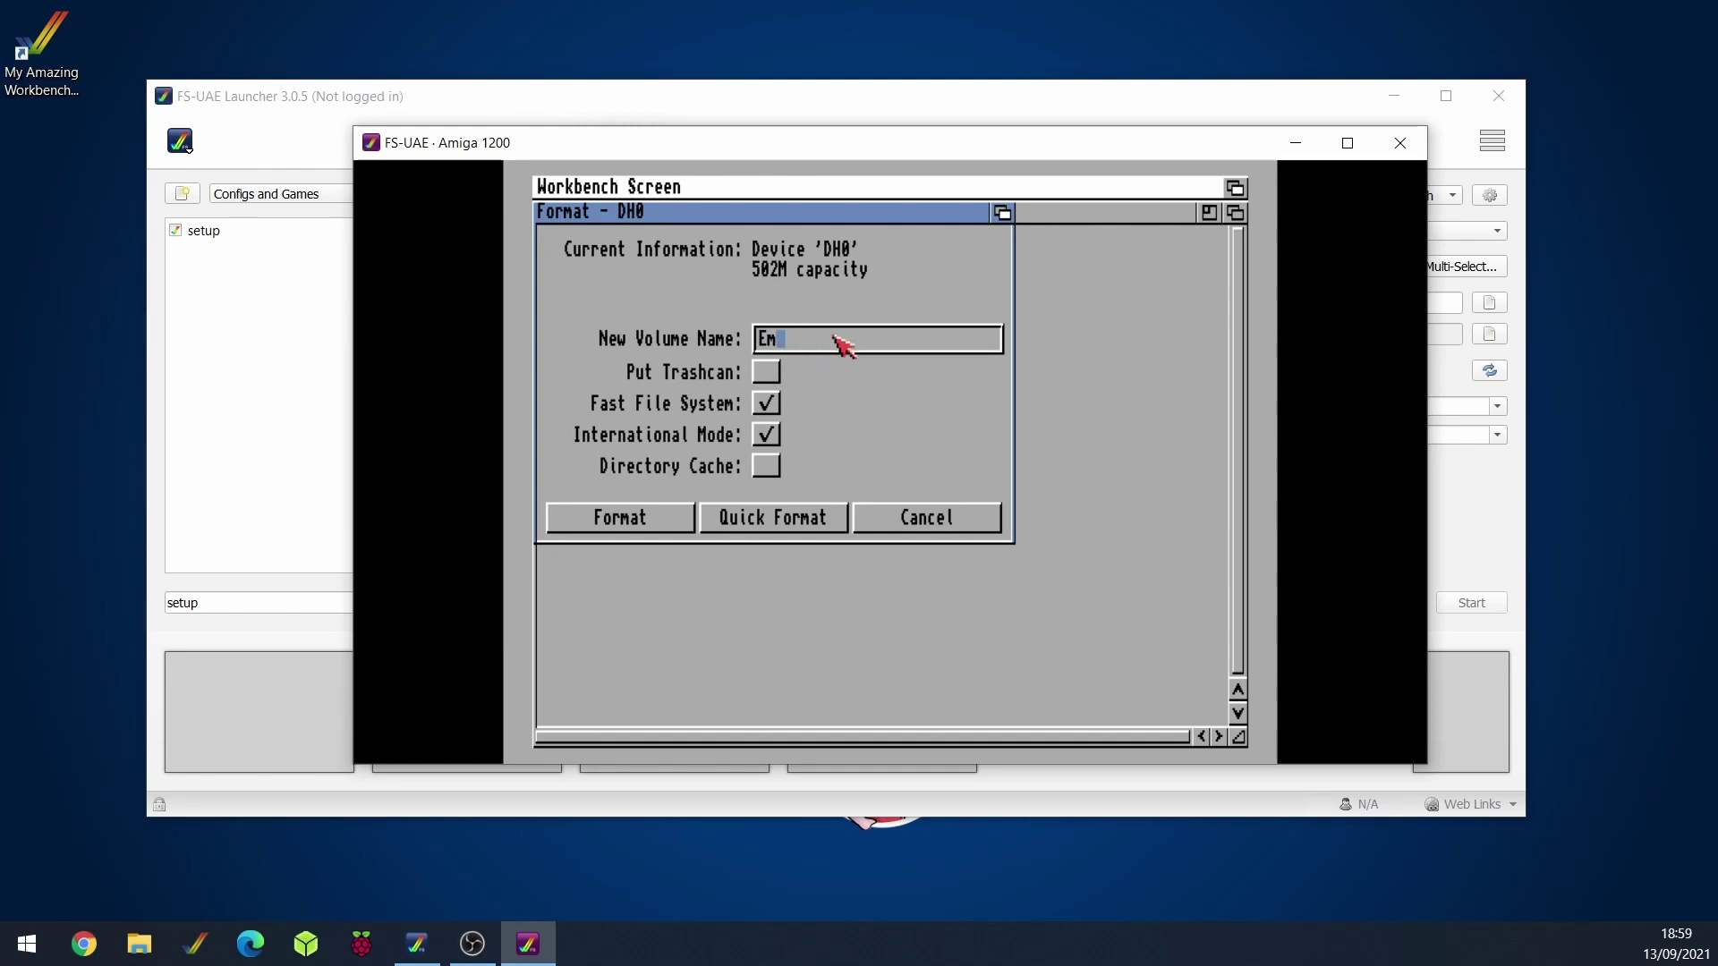
key("BackSpace")
key("BackSpace")
left_click(775, 521)
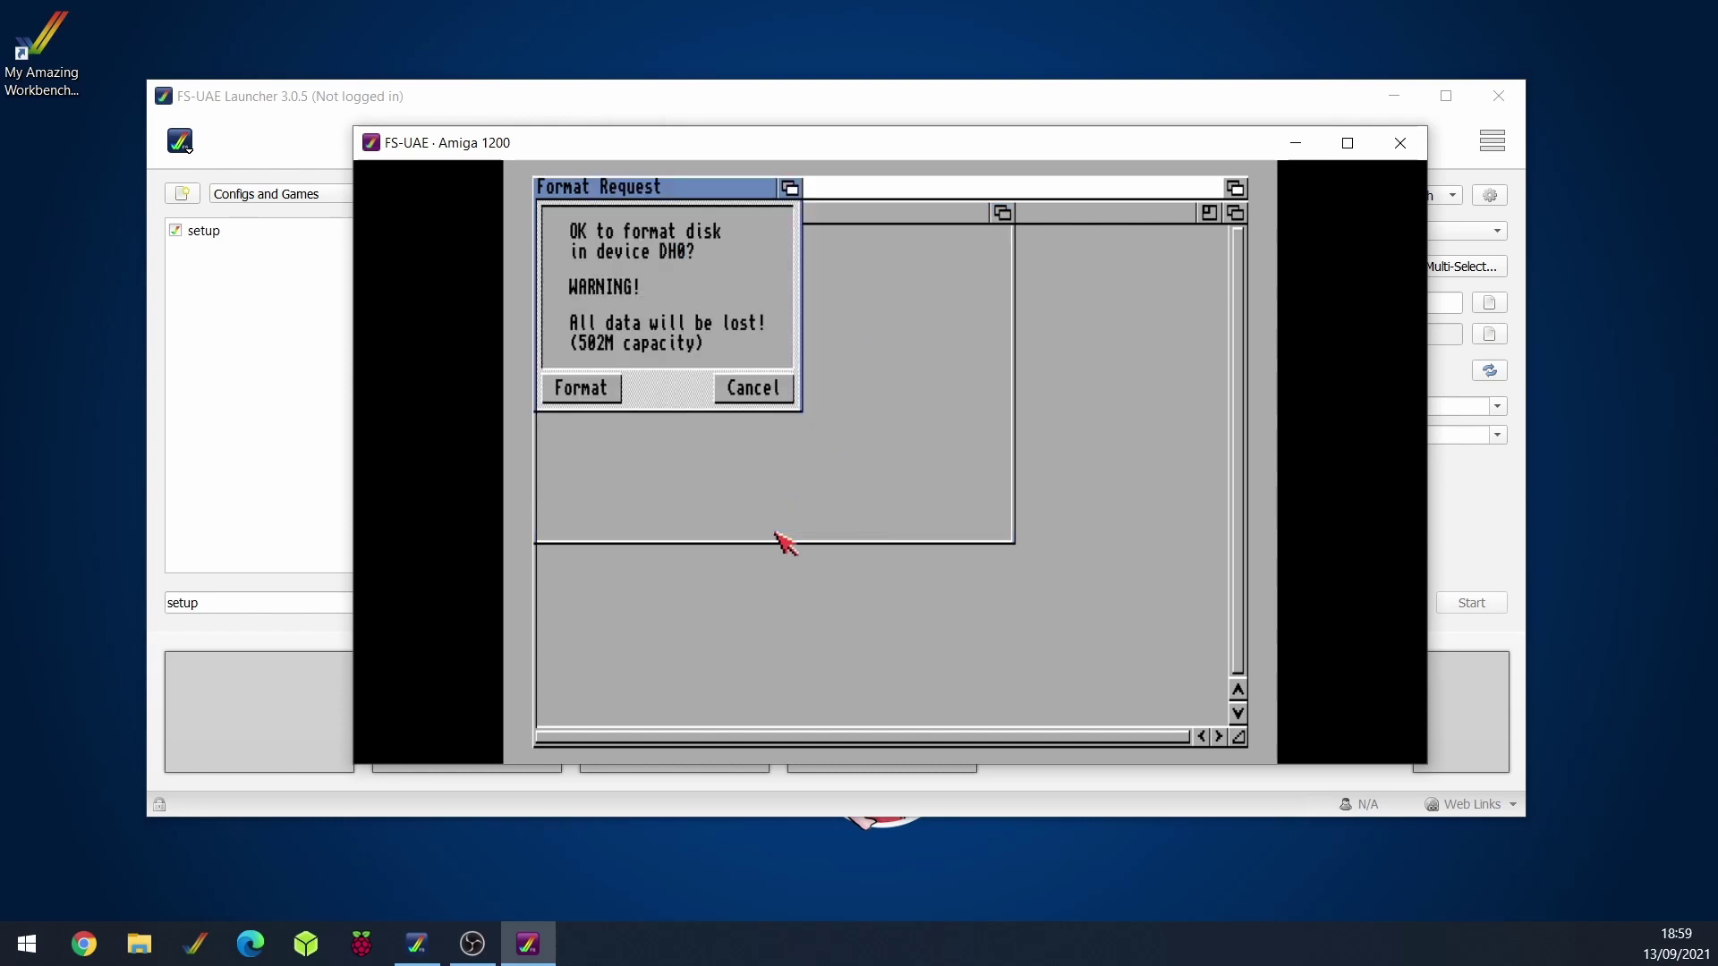
left_click(586, 390)
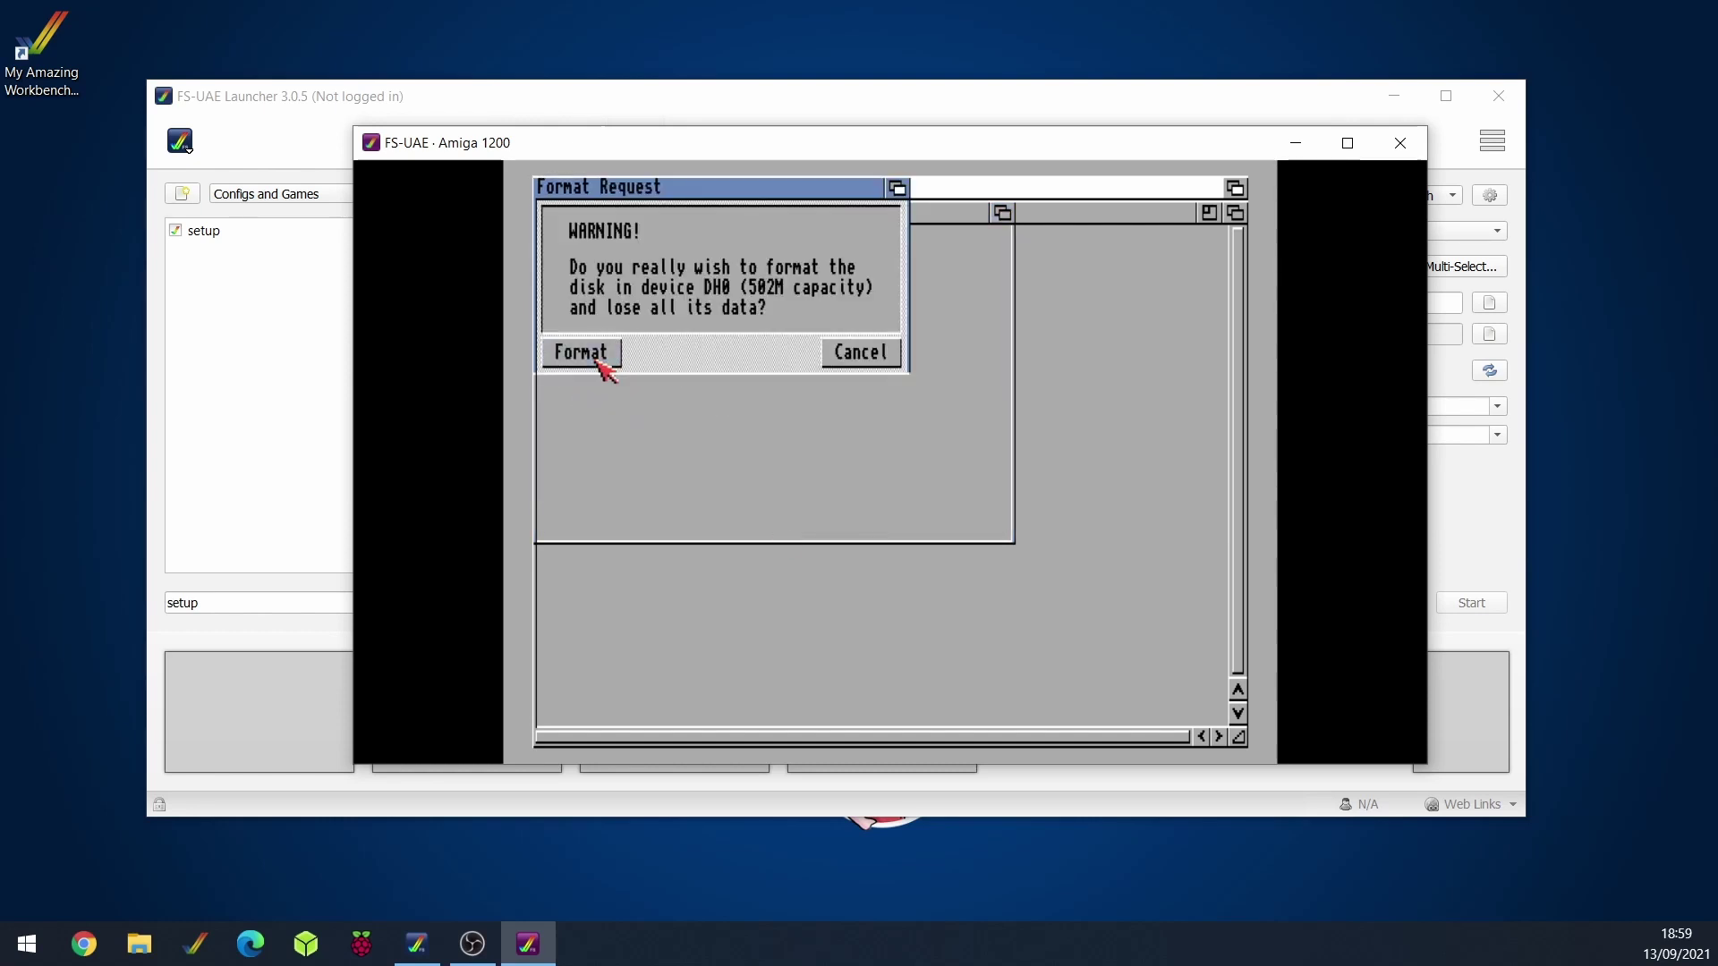
left_click(598, 355)
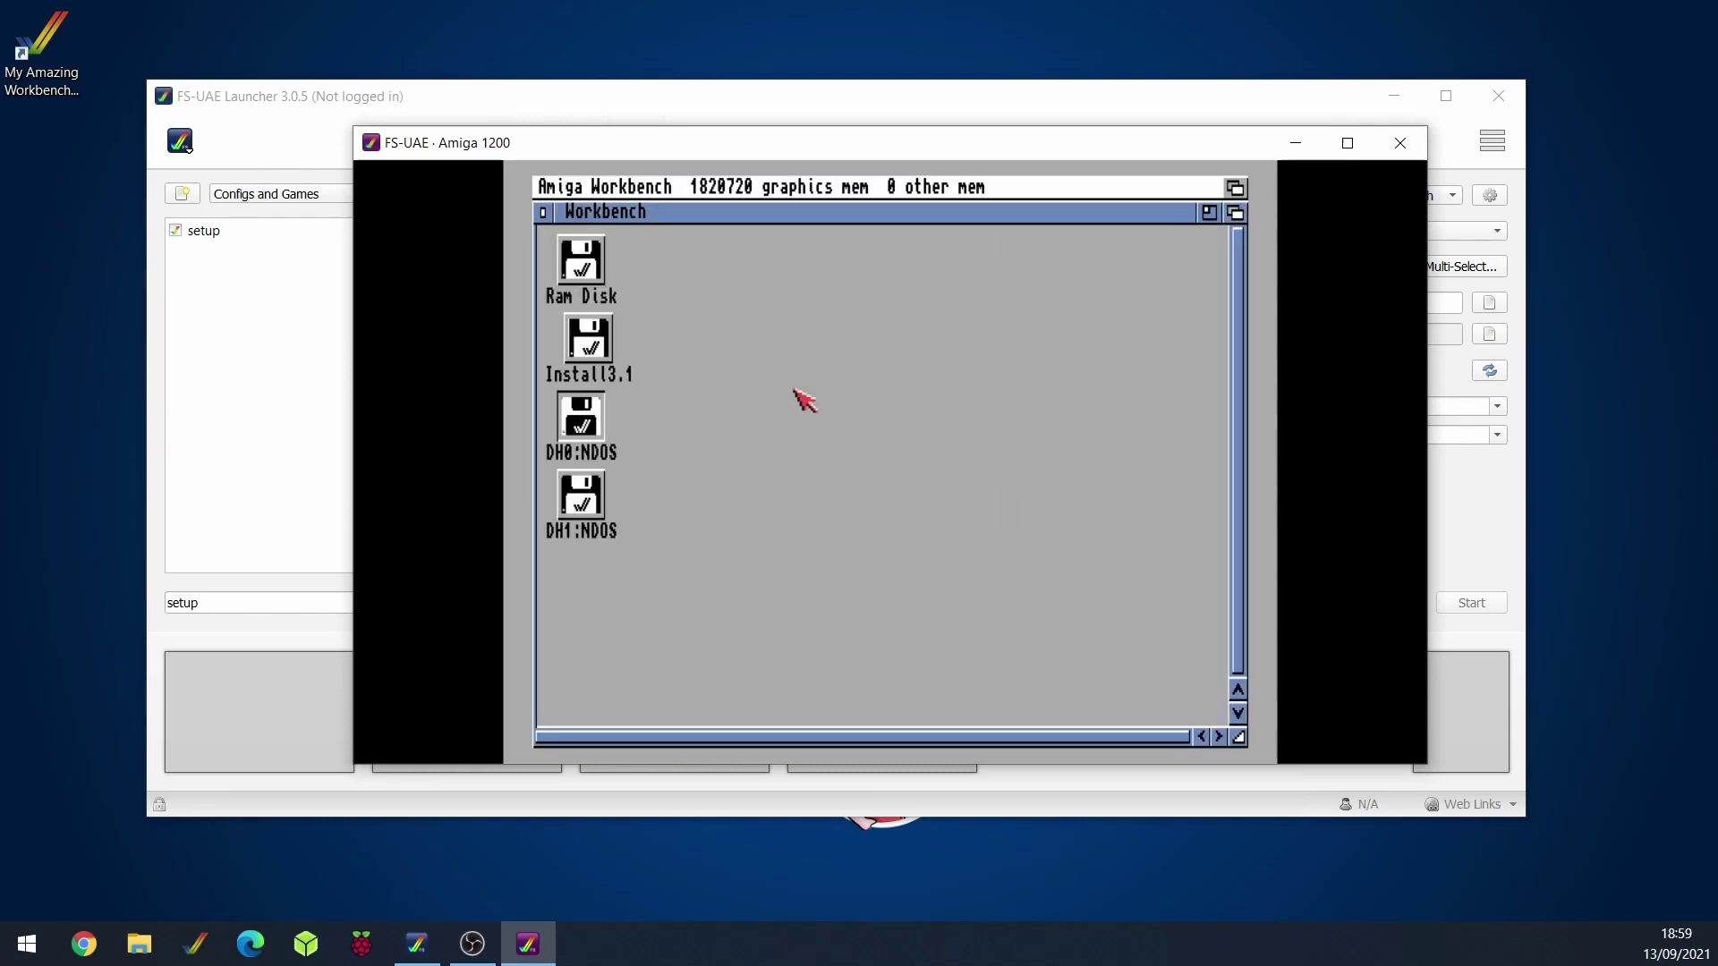
- Quick format the DH1 partition with the volume name Work, keeping the trashcan, and confirm both format requests
left_click(593, 503)
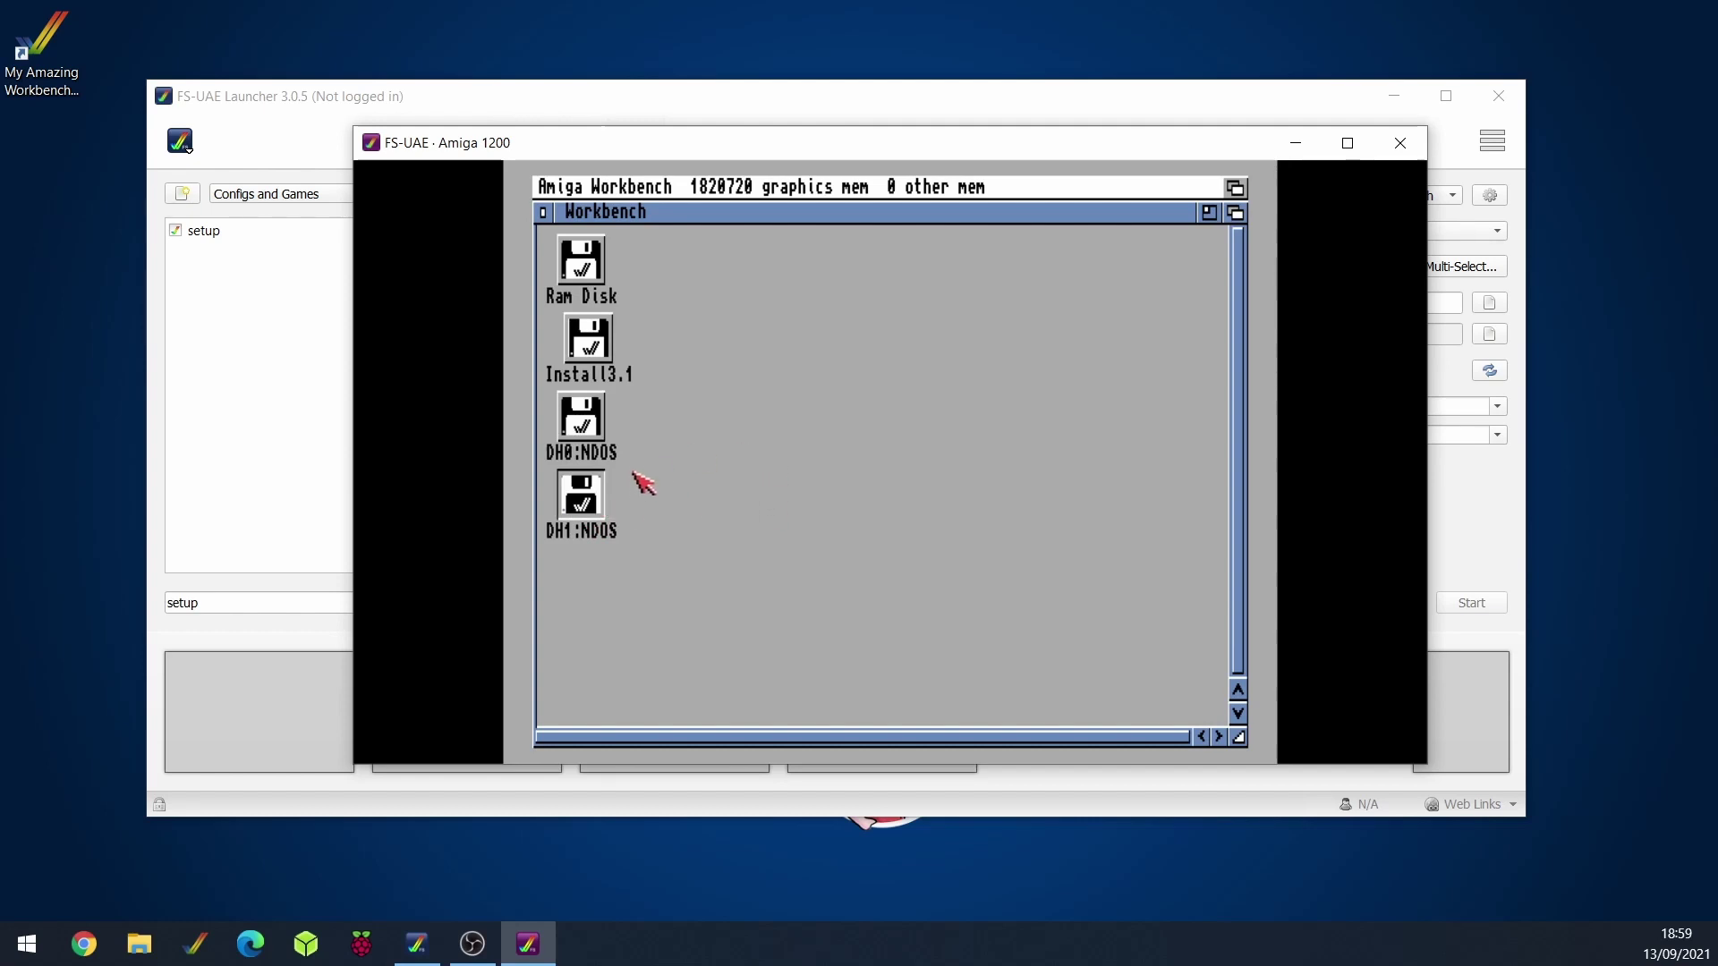
left_click(729, 492)
left_click(594, 493)
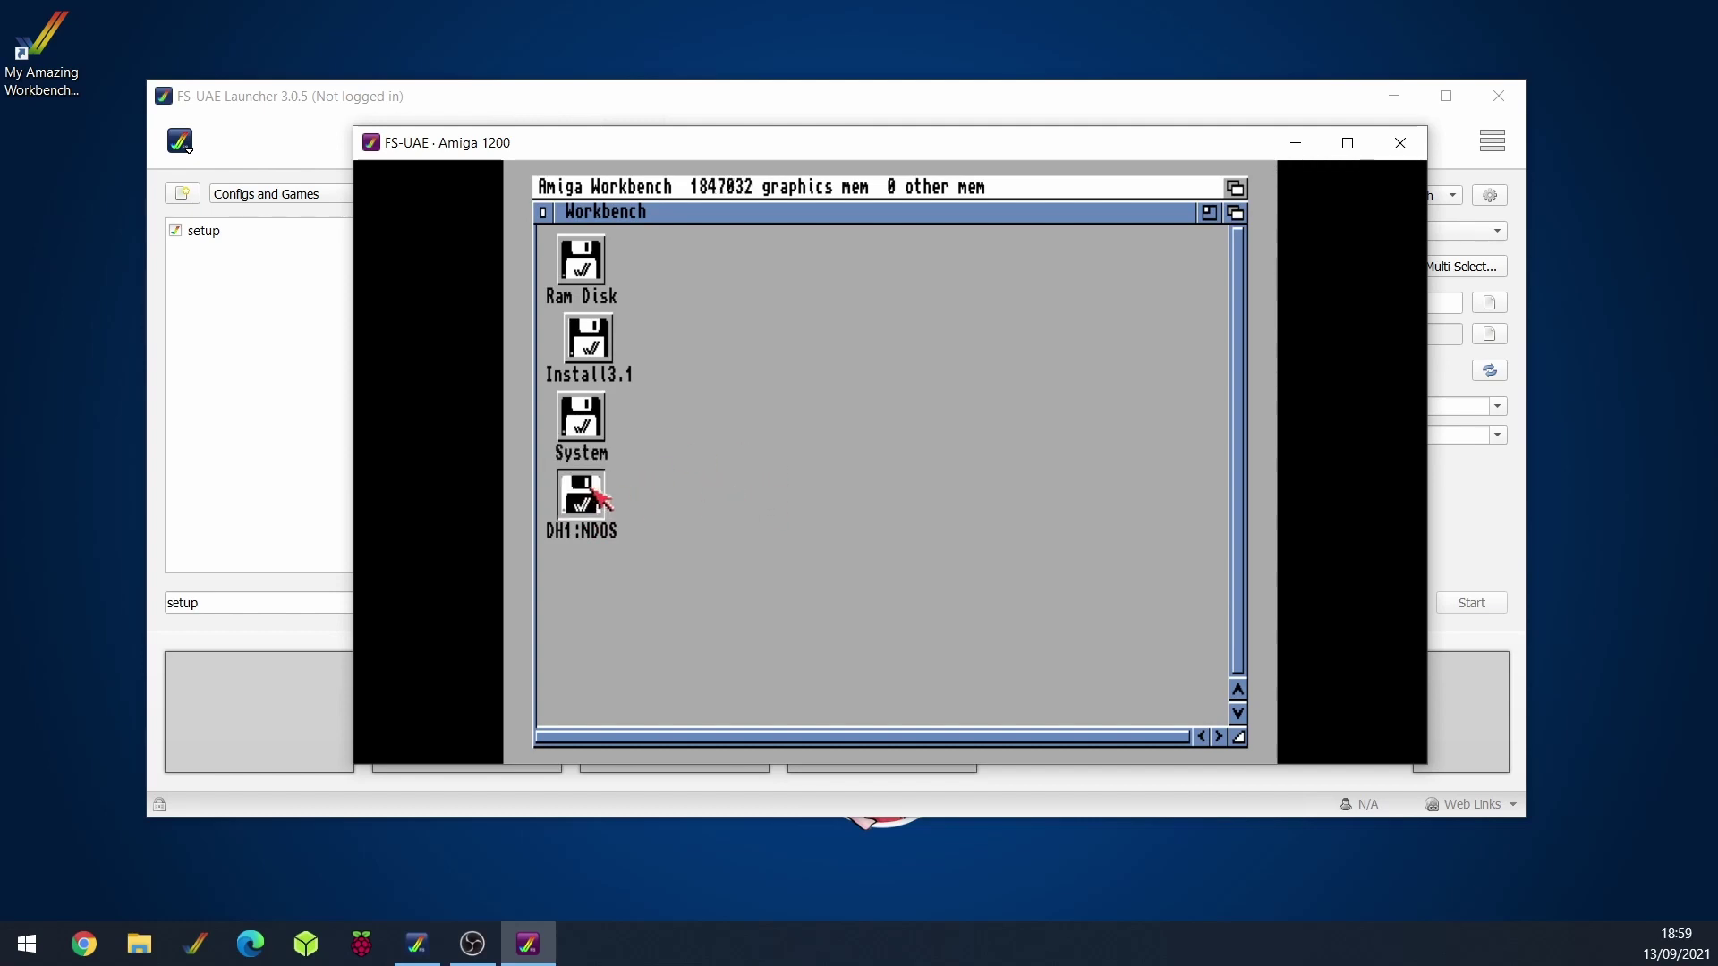
right_click(756, 230)
right_click(776, 407)
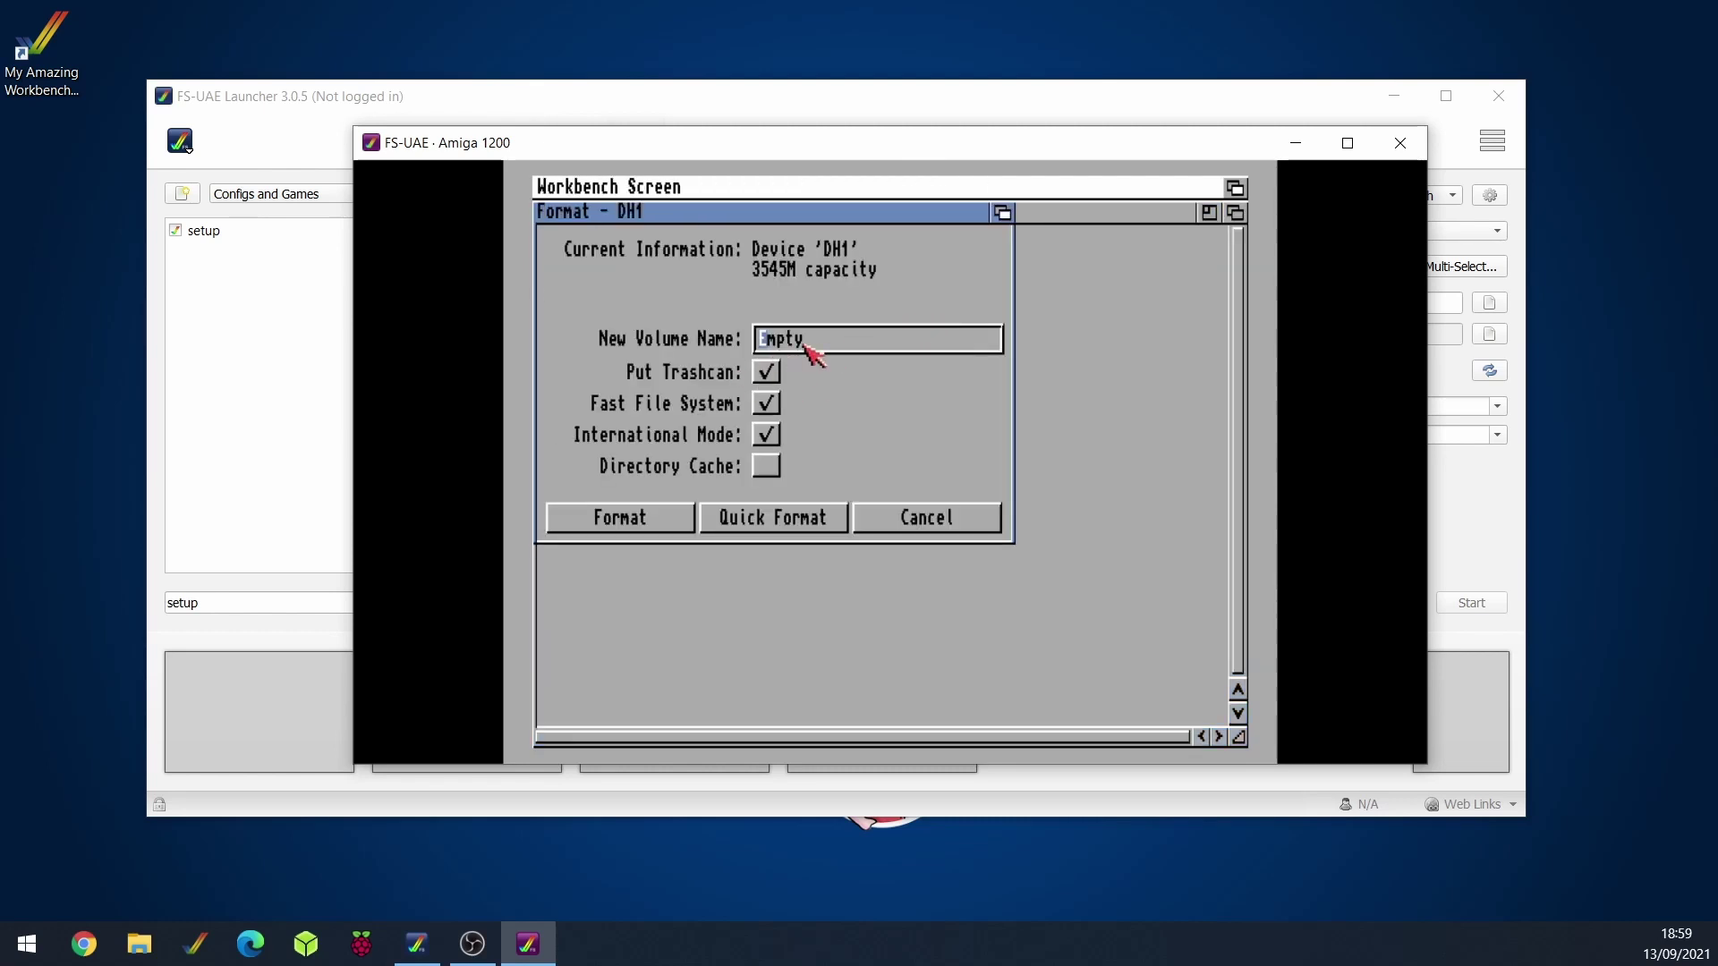
left_click(881, 338)
left_click(787, 522)
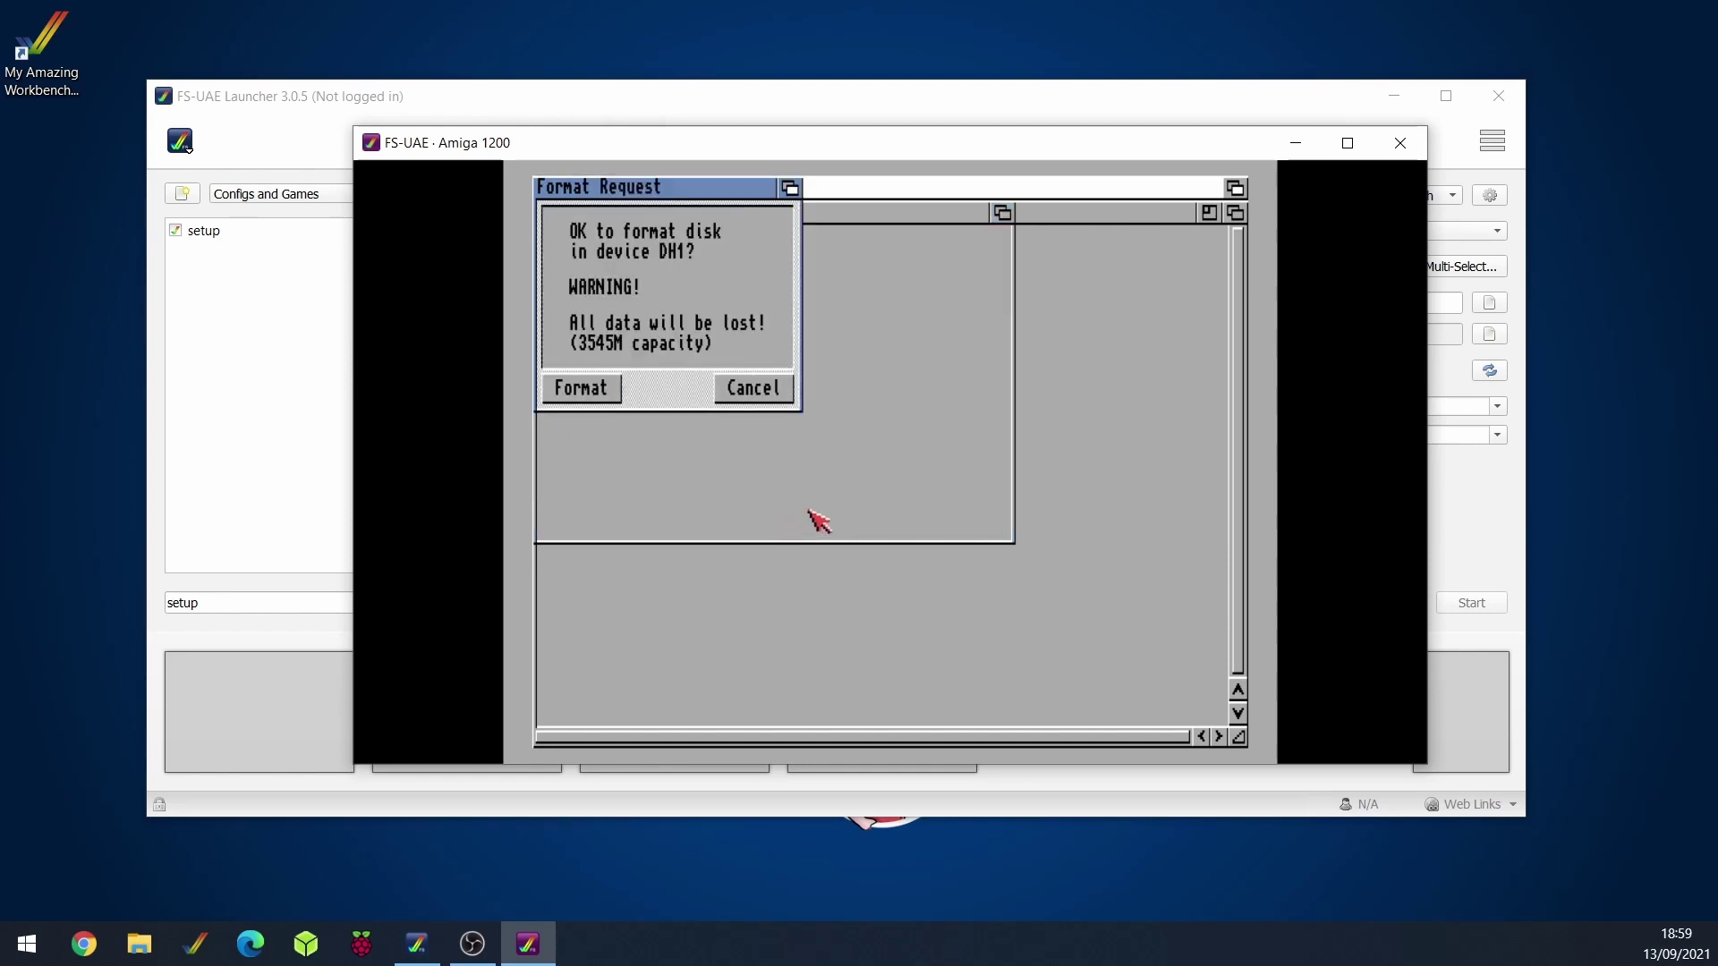
left_click(577, 394)
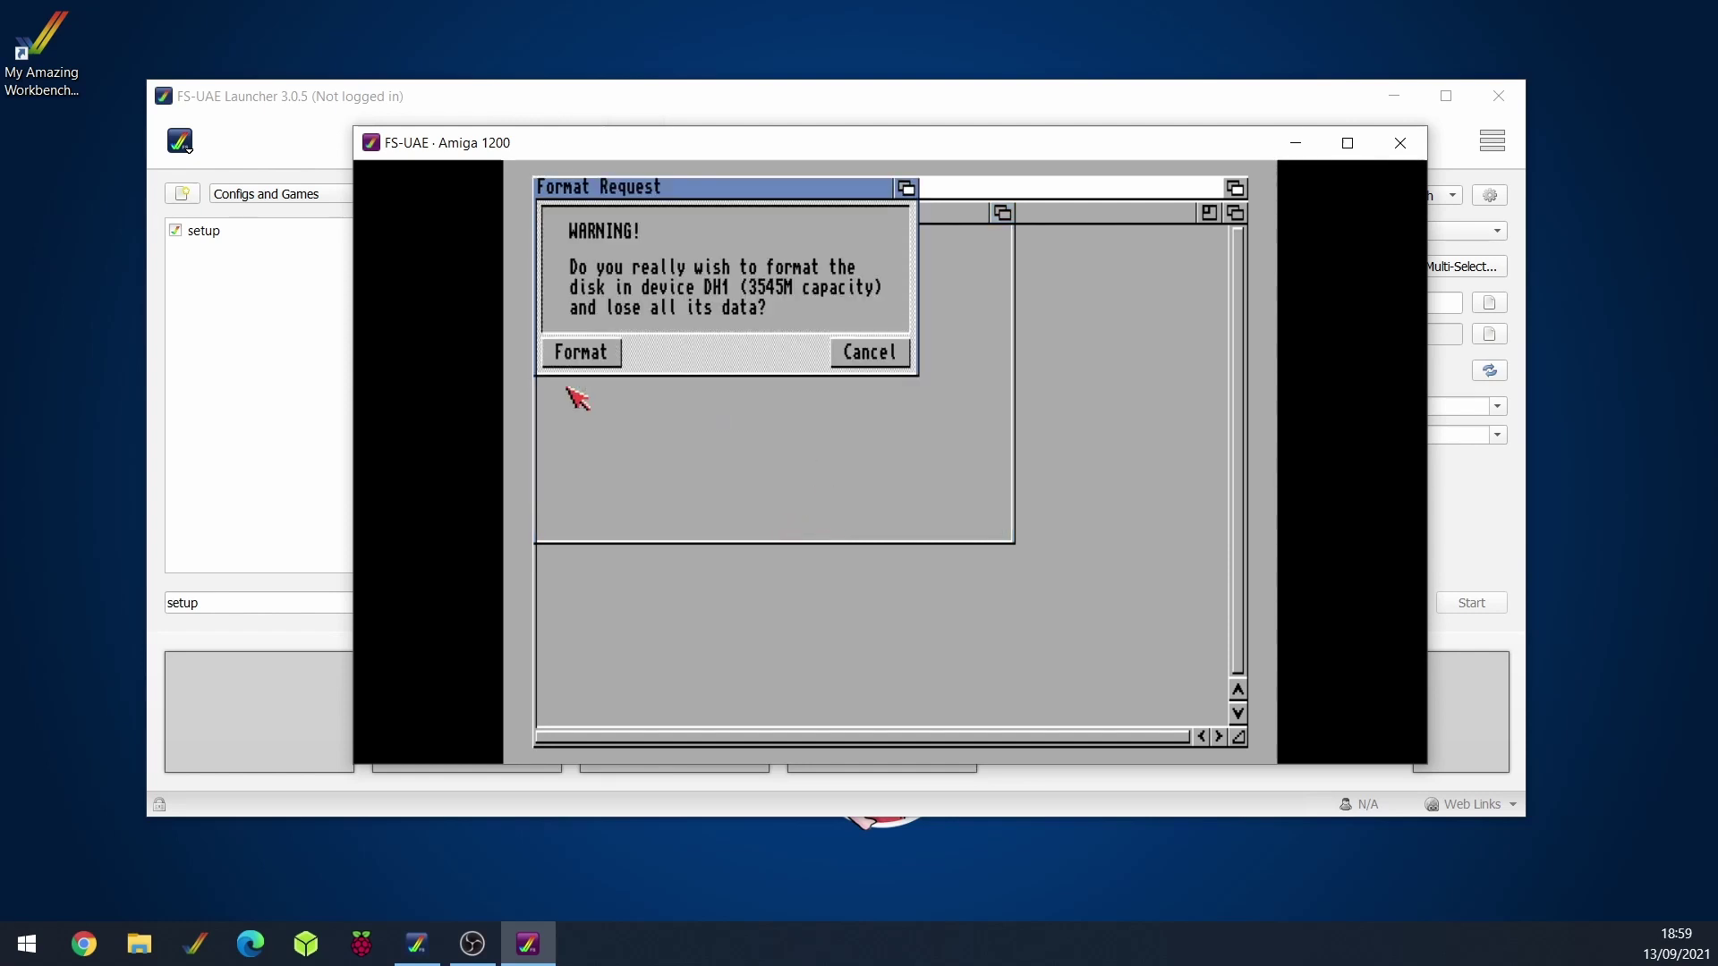
left_click(609, 354)
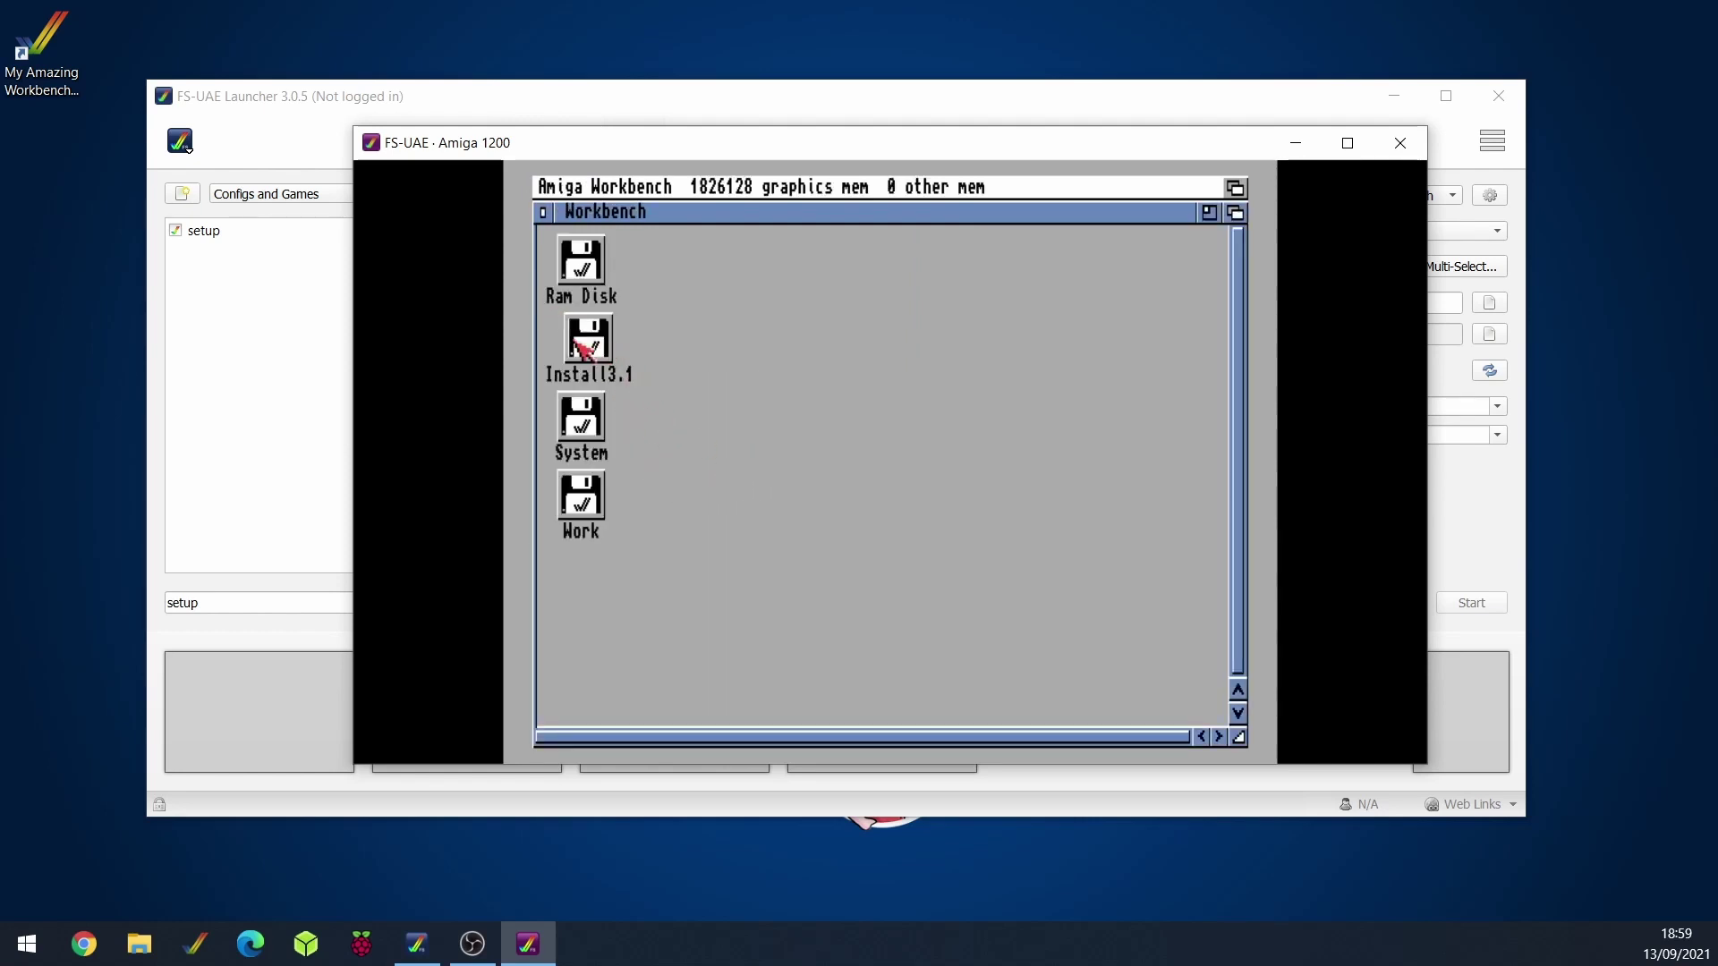
- Open the Install drawer on the Install3.1 disk and launch the English installer
double_click(584, 346)
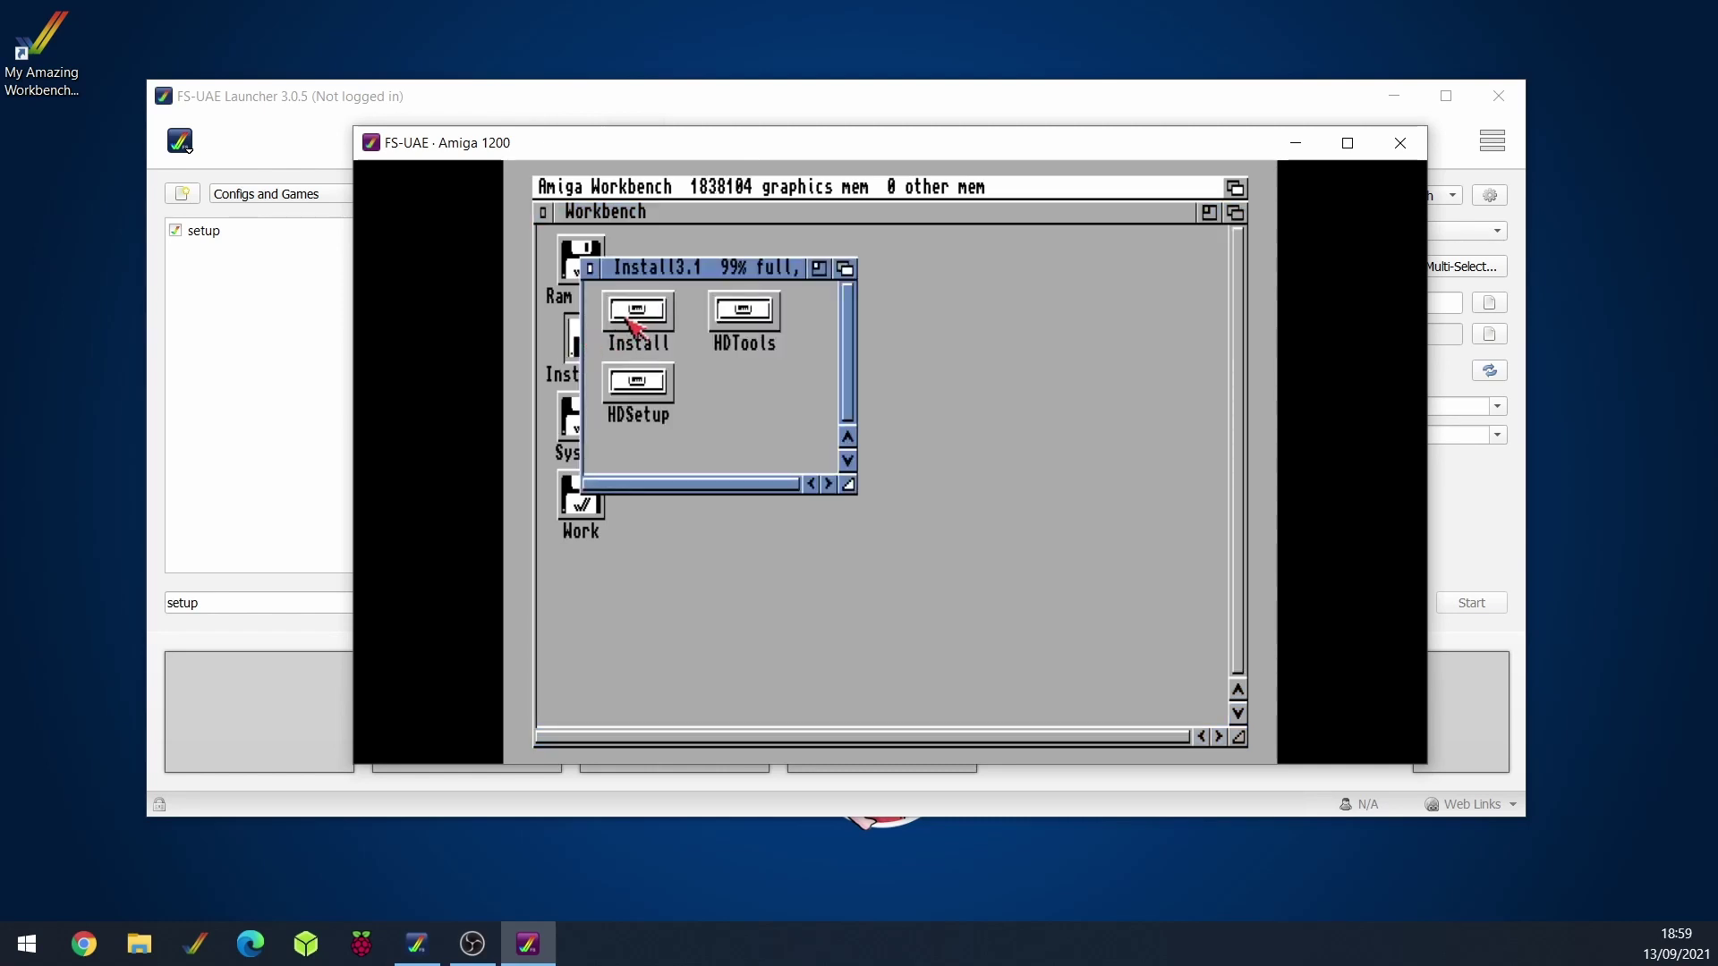
left_click(635, 319)
left_click_drag(689, 270, 741, 273)
double_click(690, 313)
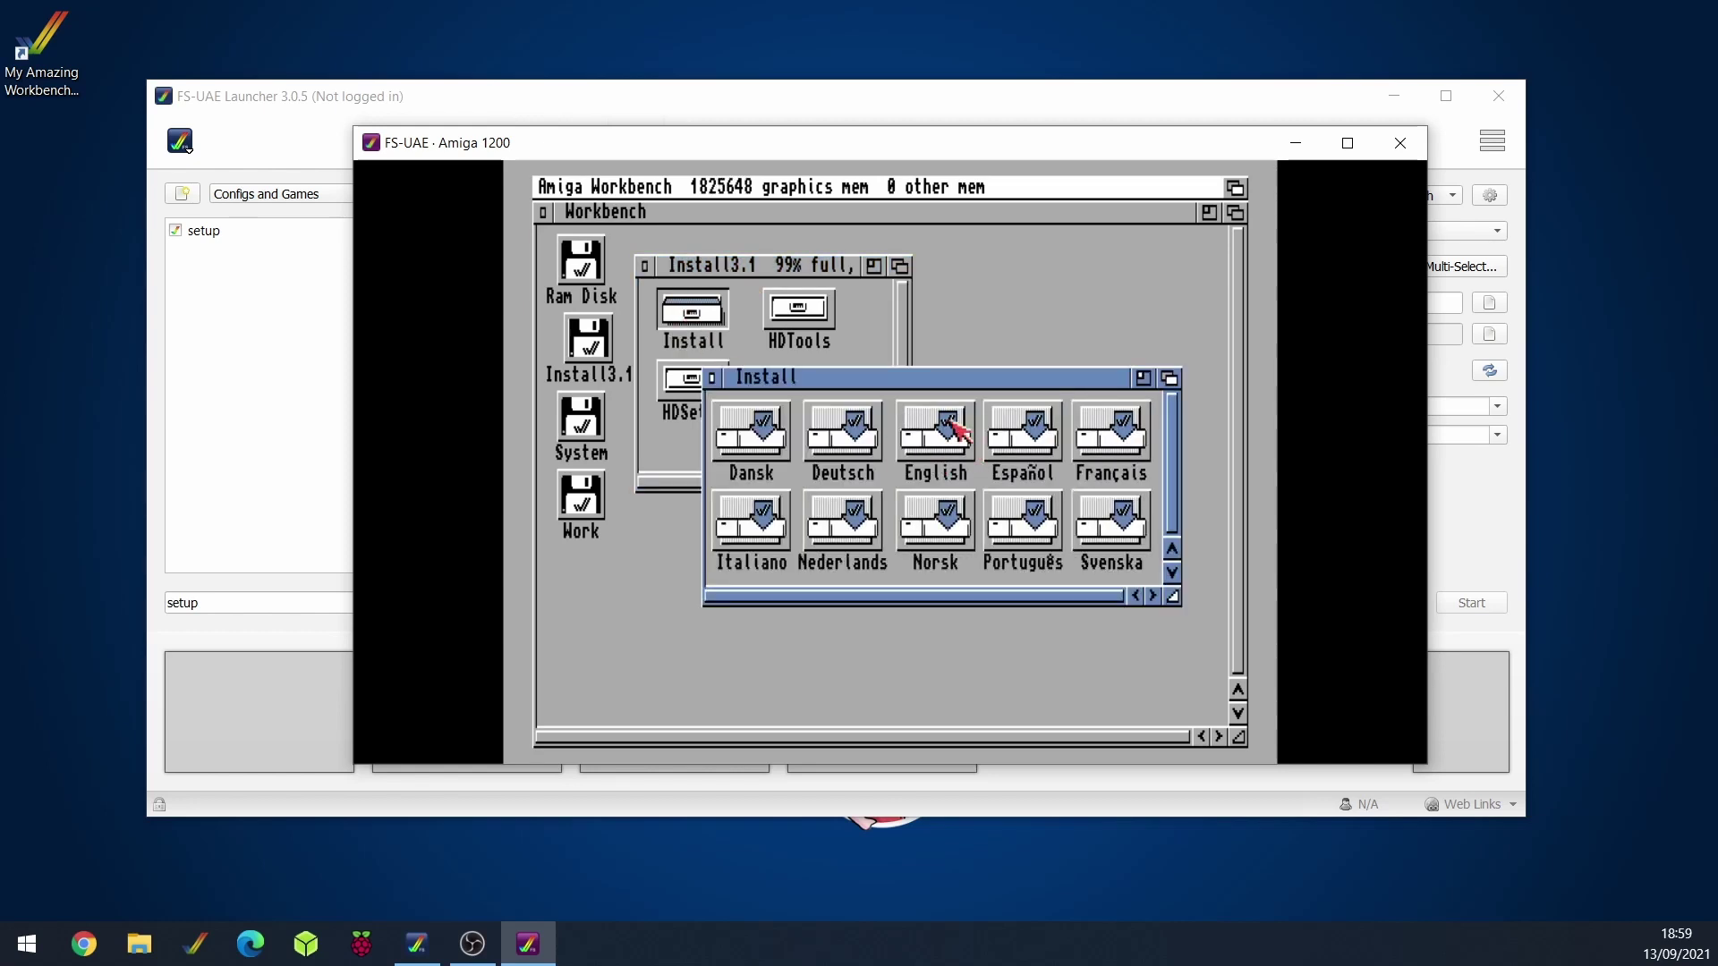
double_click(951, 428)
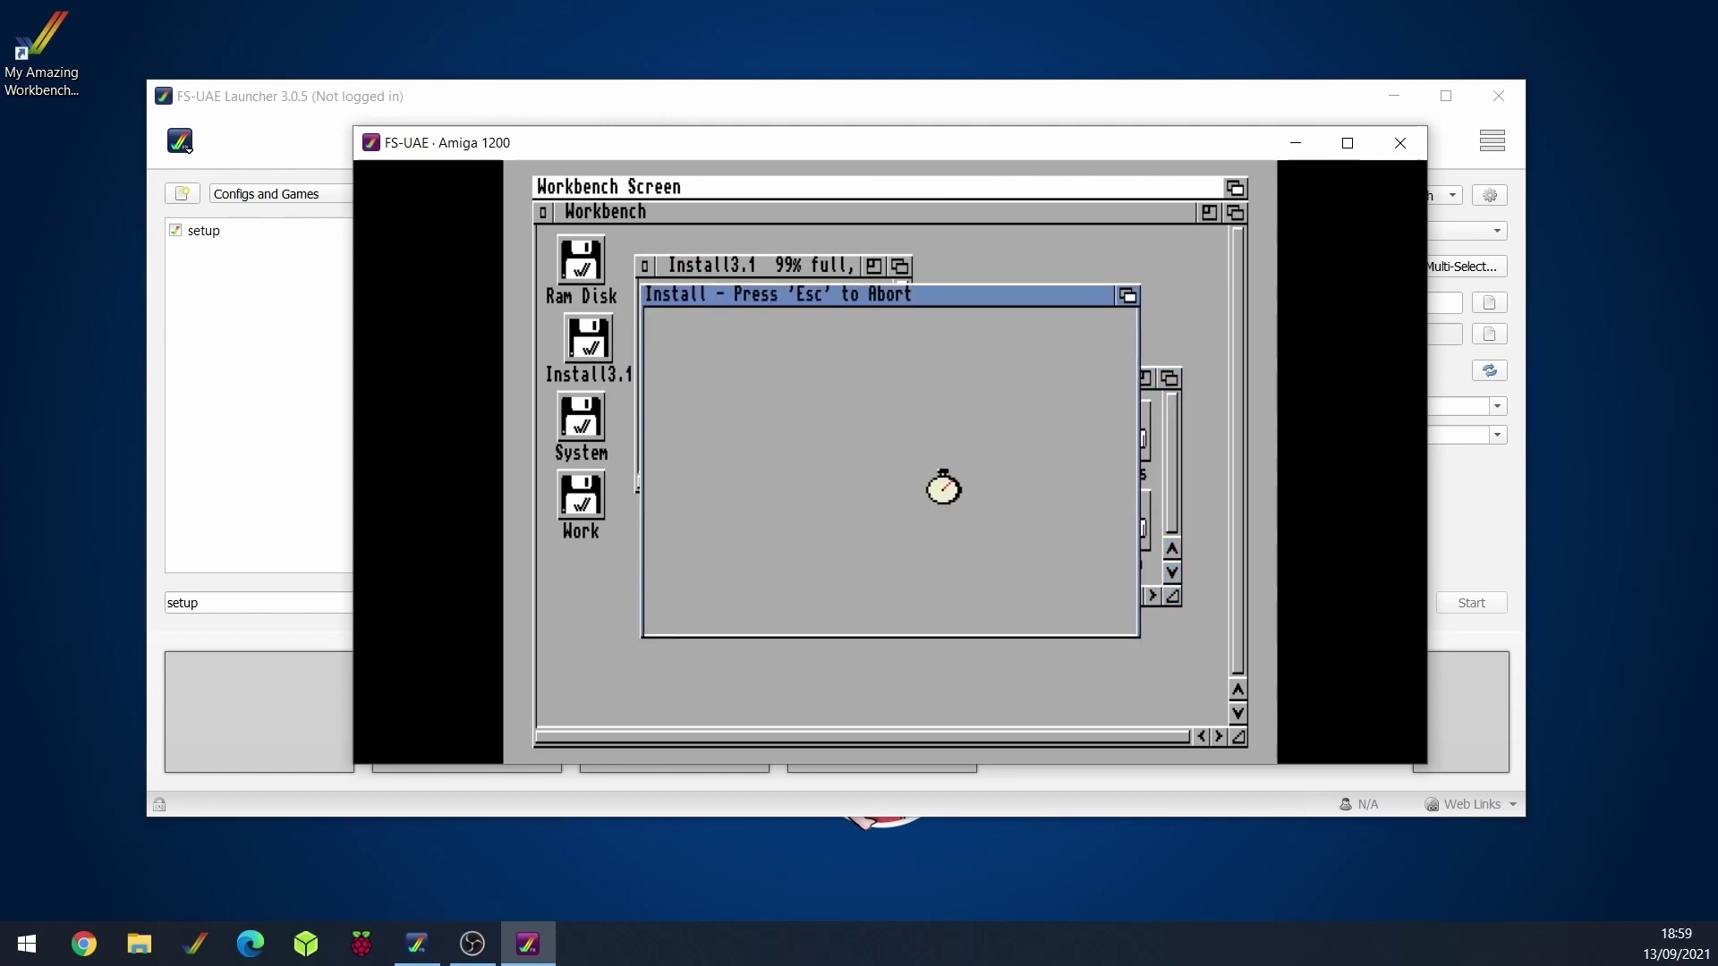
- Proceed through the installer's opening option pages up to the request for the Amiga Workbench disk
left_click(810, 619)
left_click(805, 583)
left_click(828, 587)
left_click(837, 588)
left_click(756, 590)
left_click(751, 590)
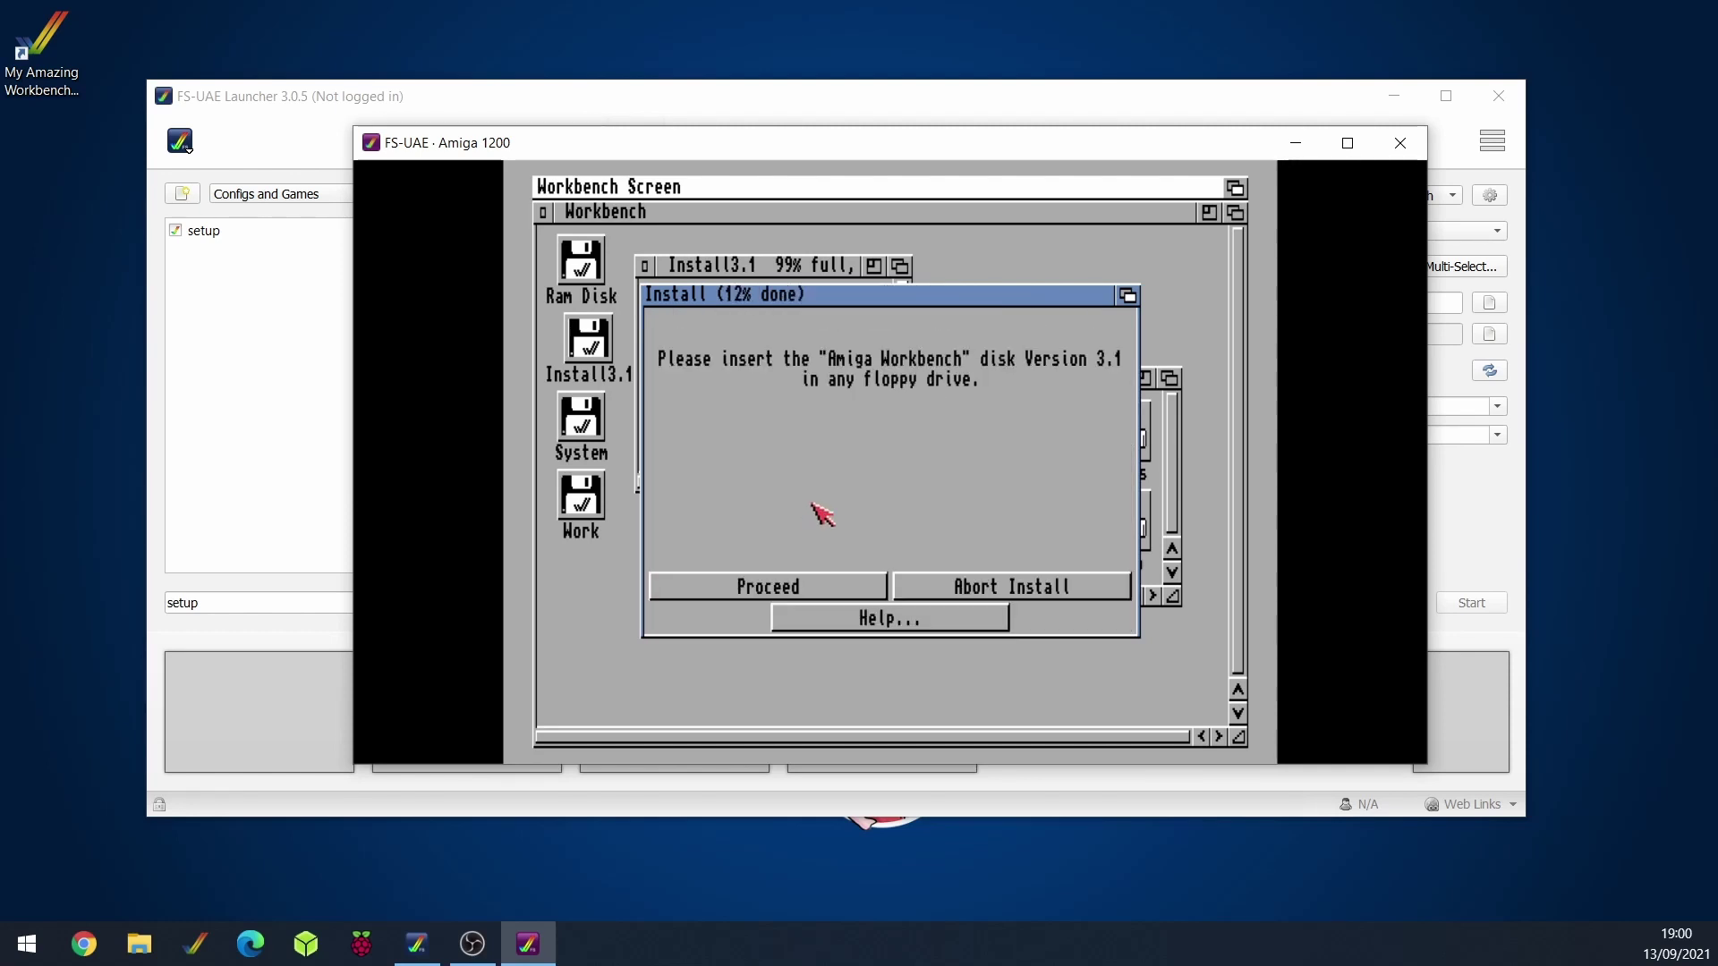
- Insert amiga-os-310-workbench.adf into DF0 and proceed with the installation
key("F12")
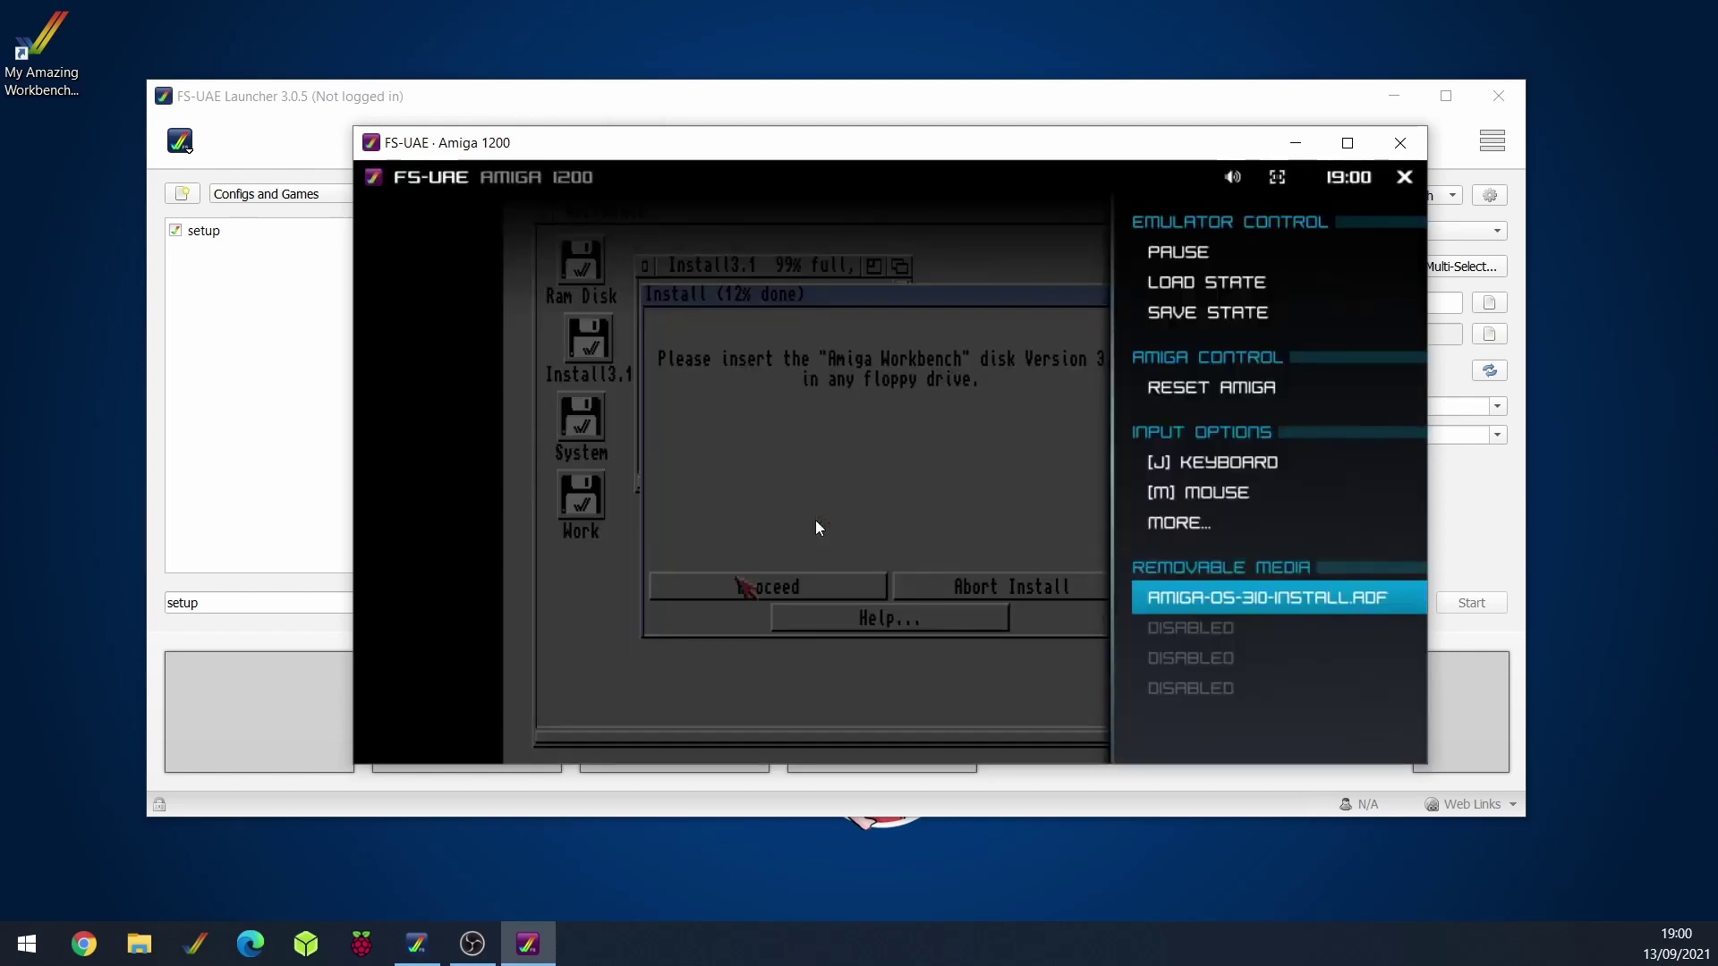
key("Return")
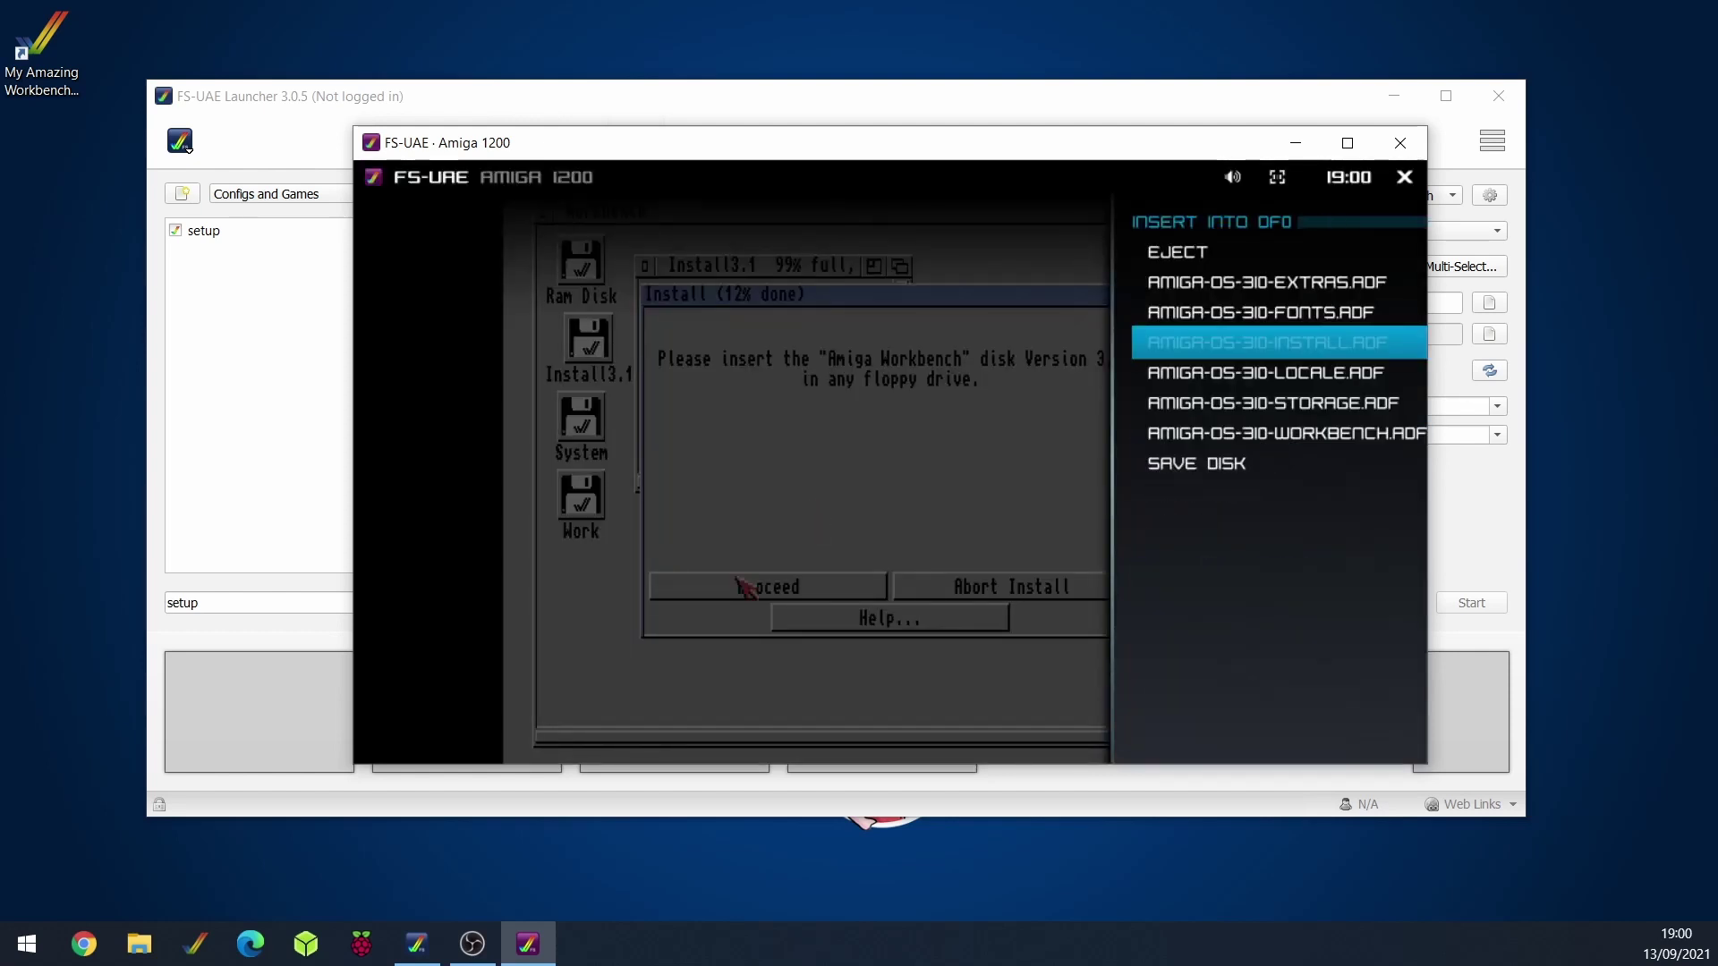
key("Down")
key("Down")
key("Down")
key("Return")
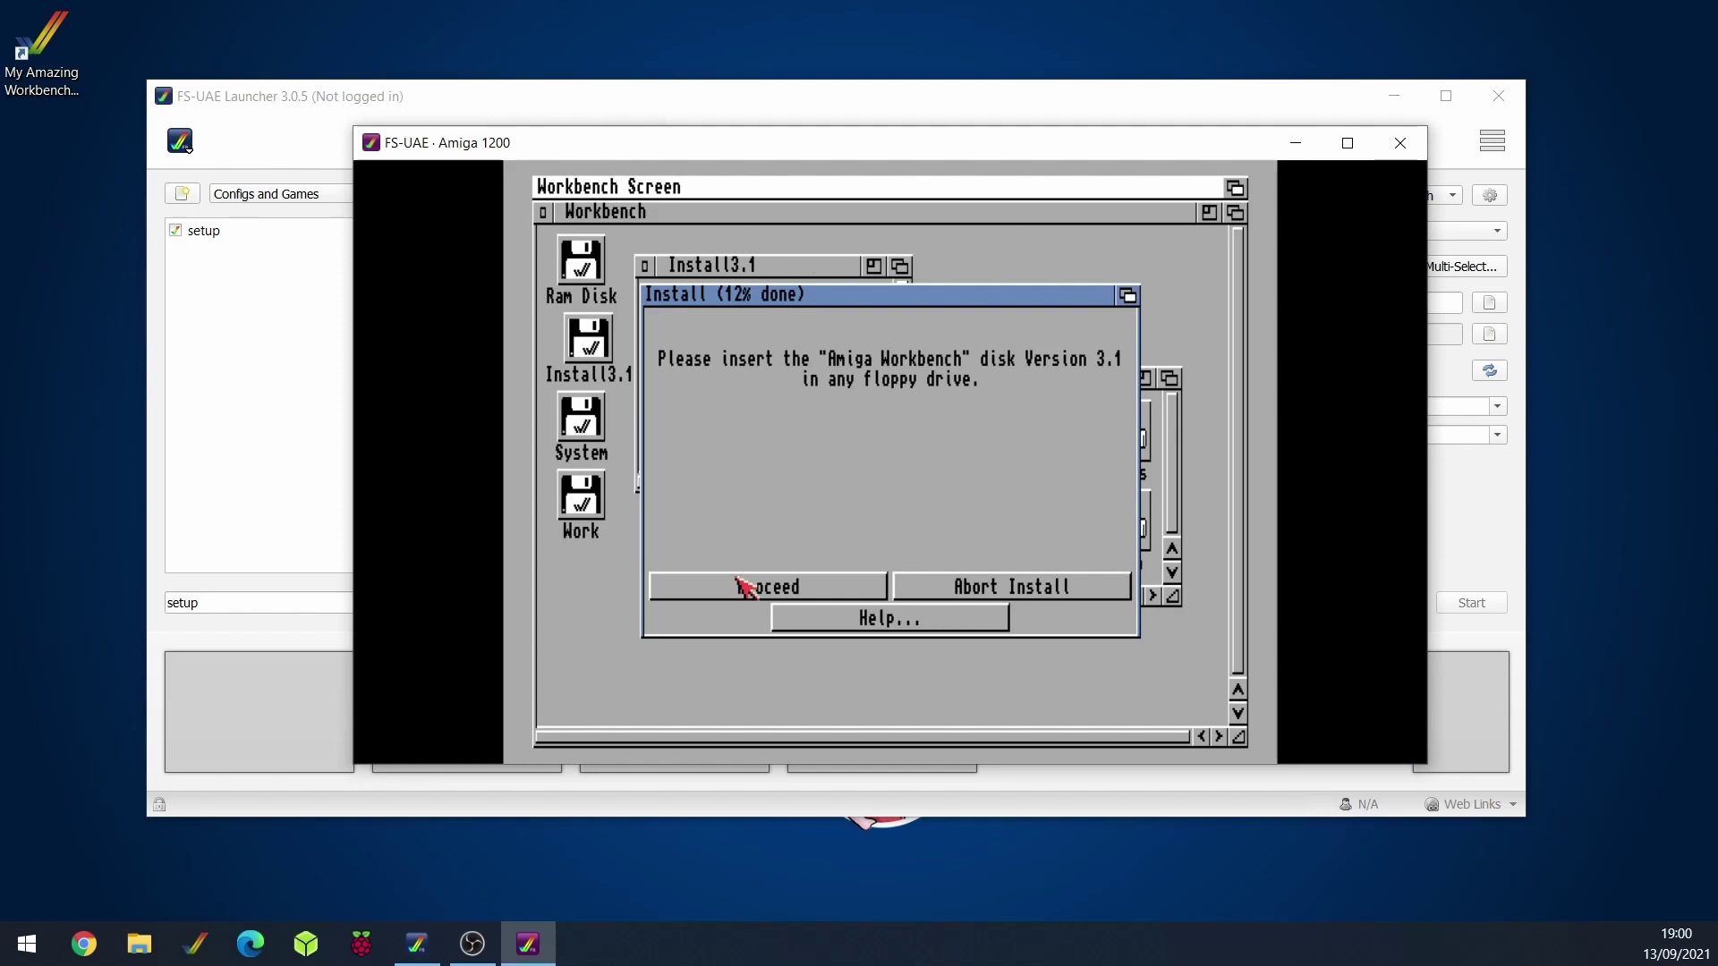
left_click(743, 586)
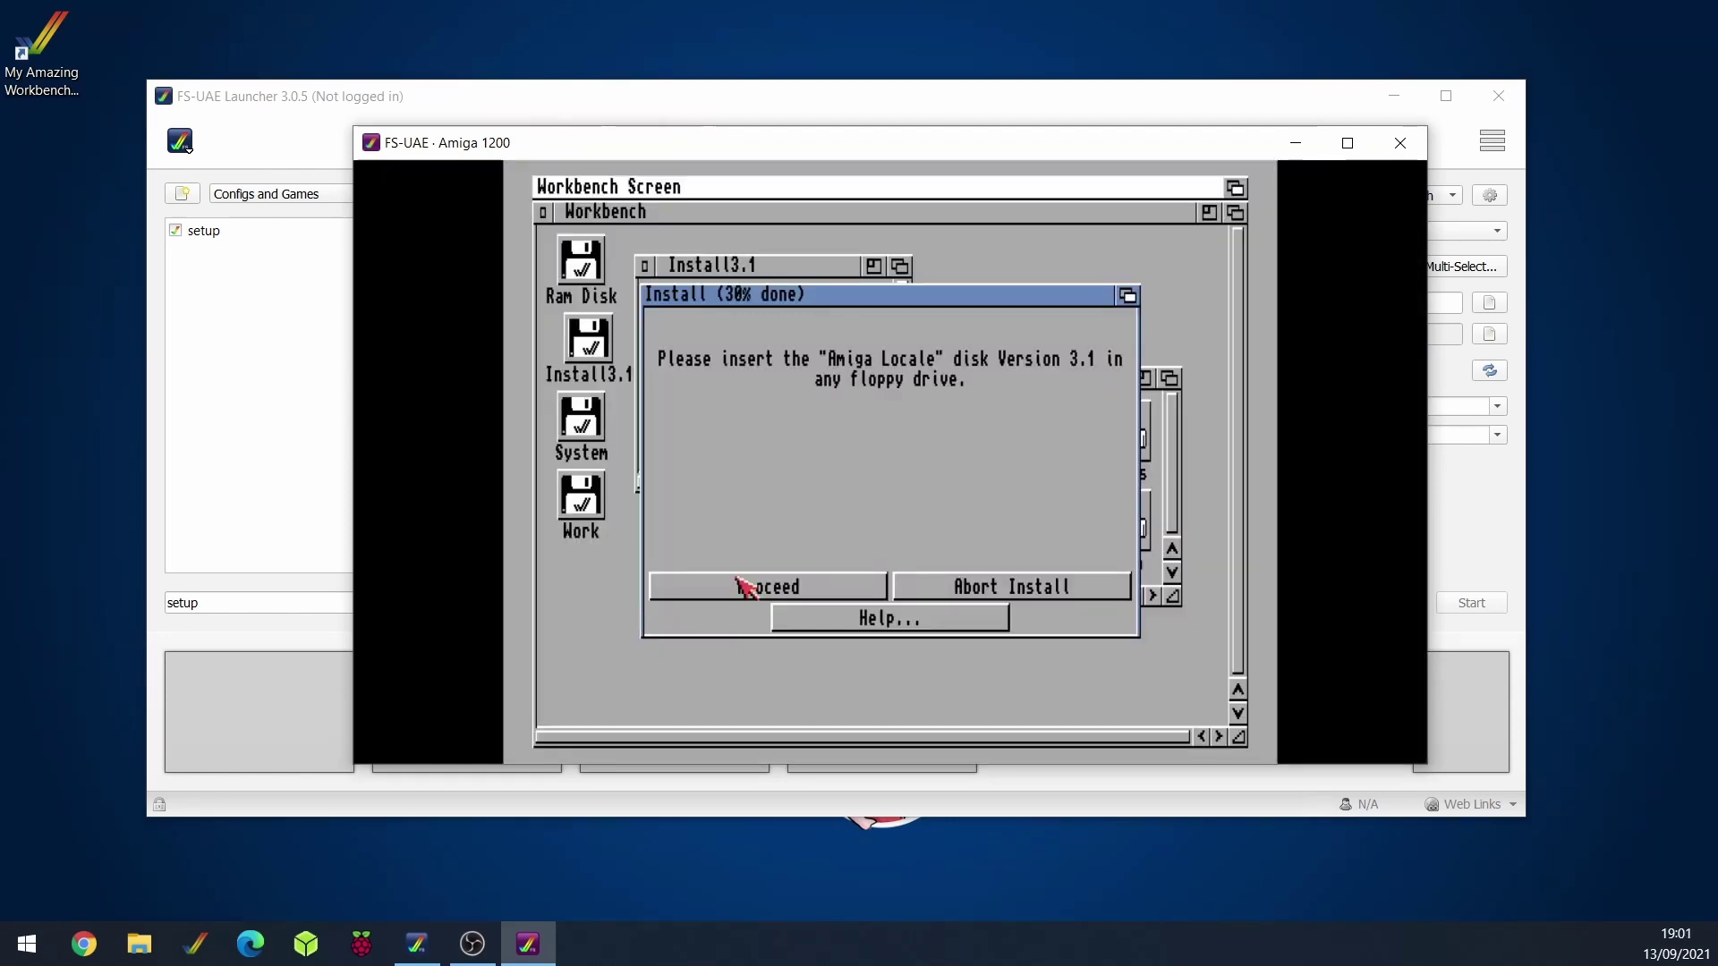
- Continue the installation through the Locale, Extras and Fonts disk requests, and reinsert the Install disk when needed
left_click(745, 586)
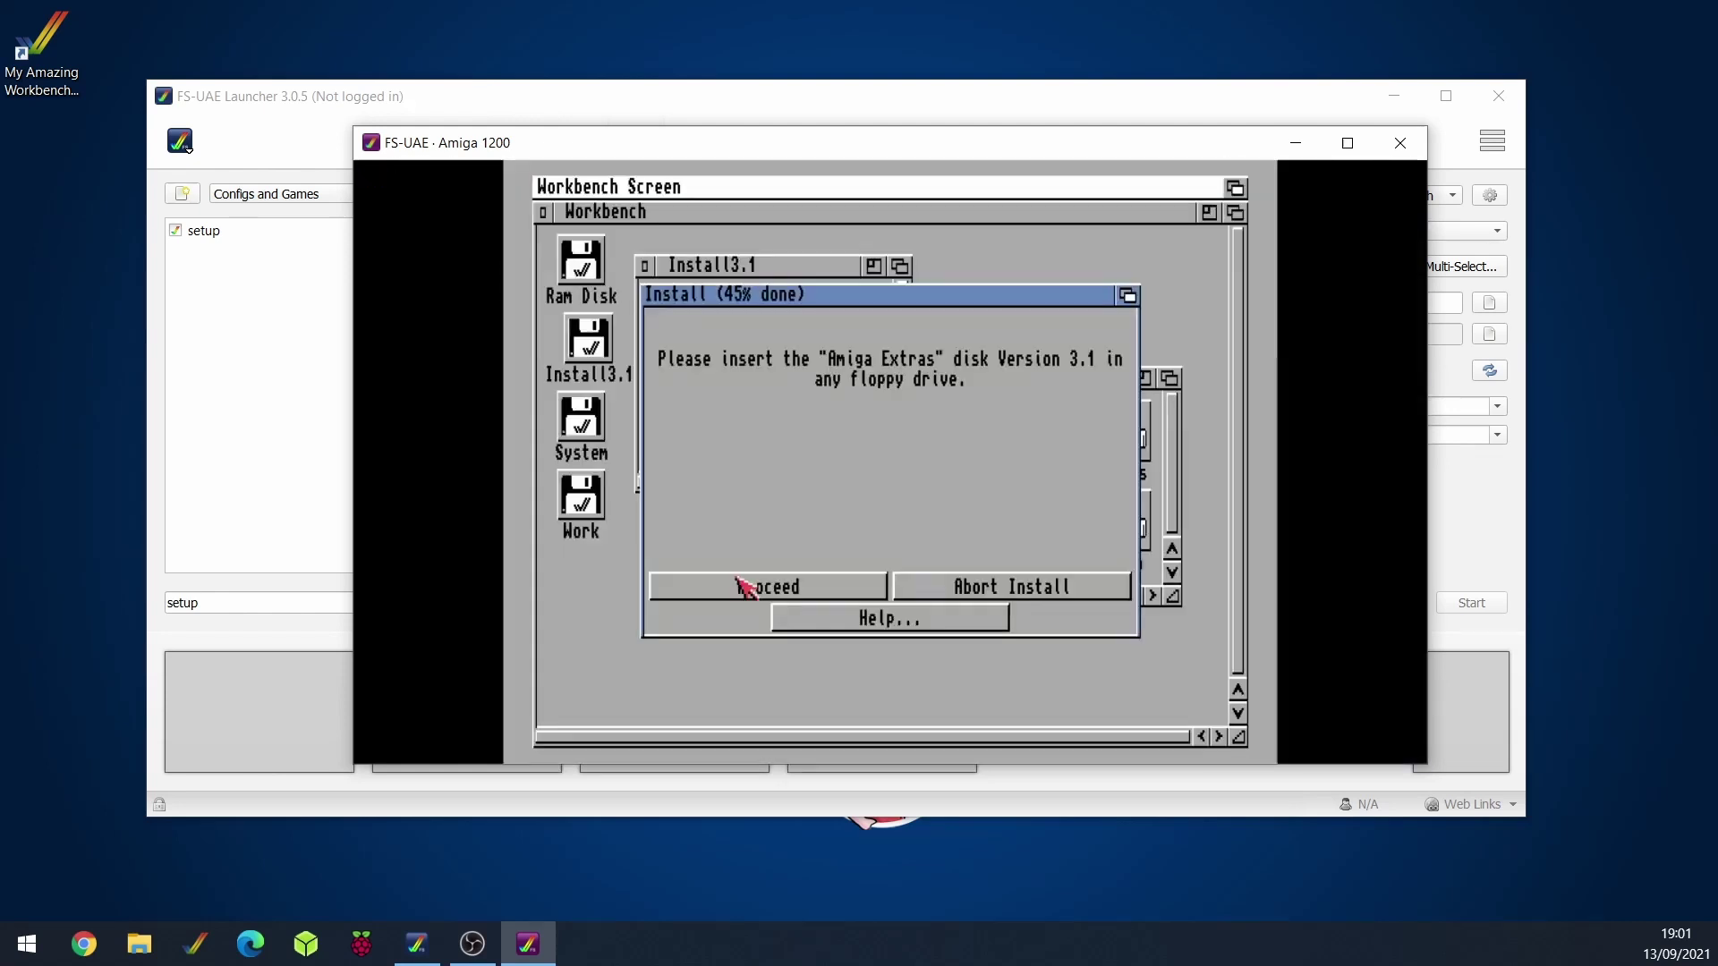
left_click(745, 586)
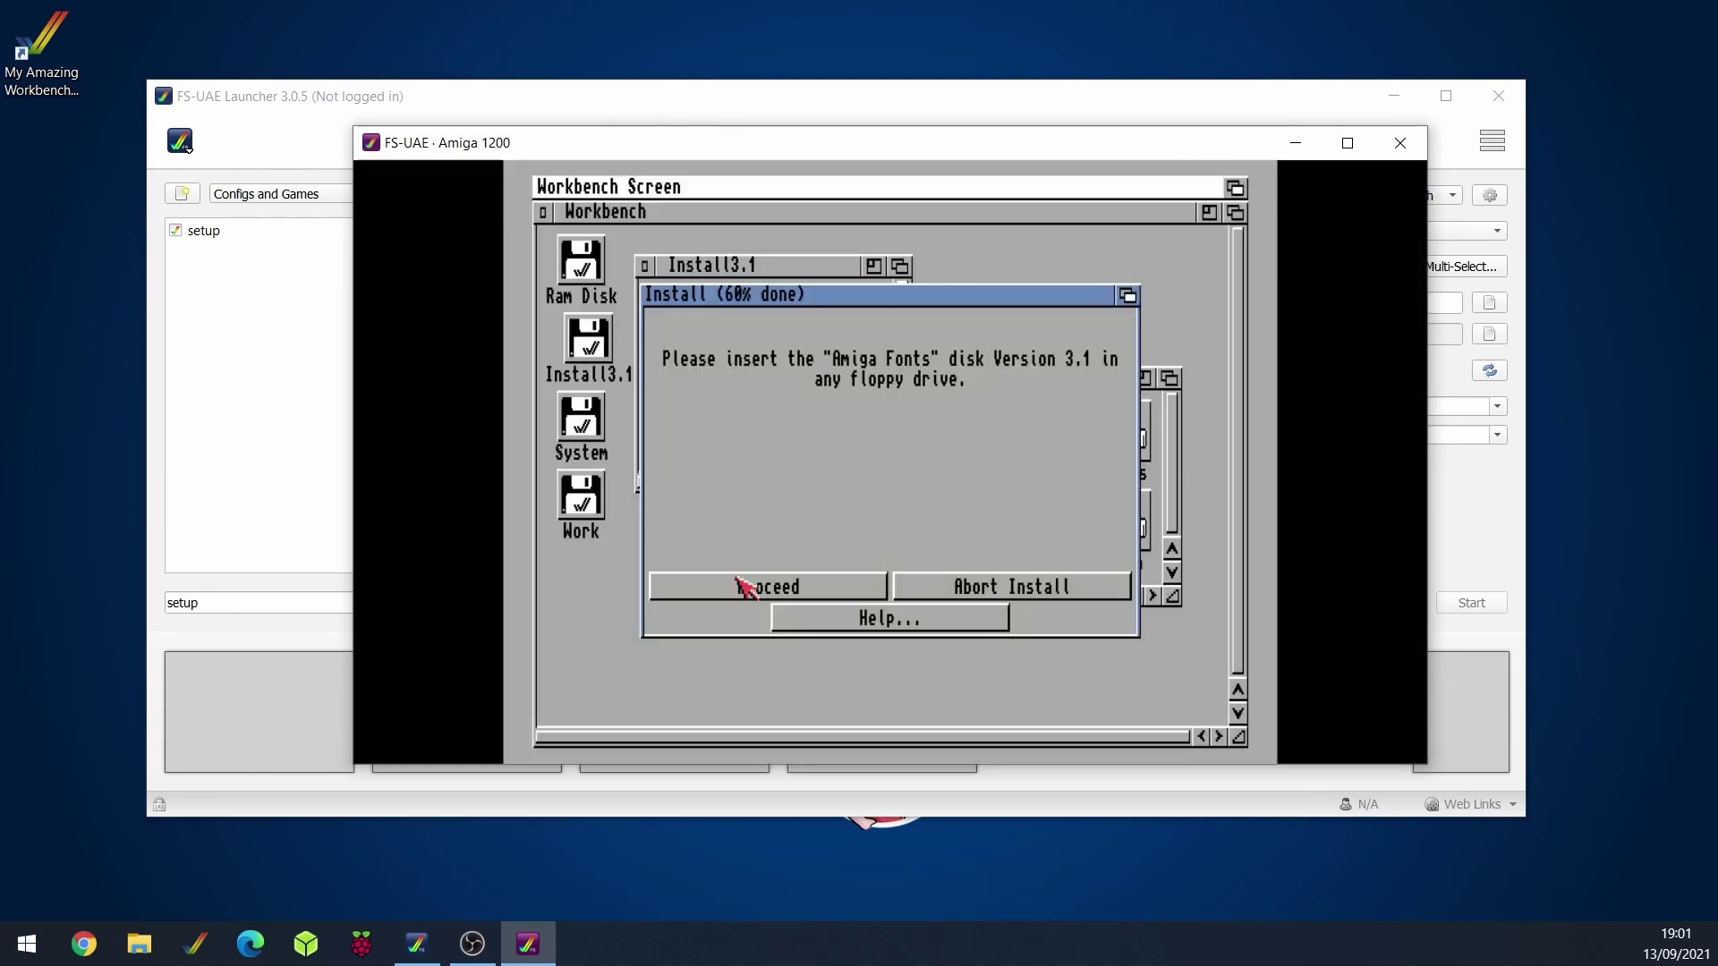
left_click(745, 586)
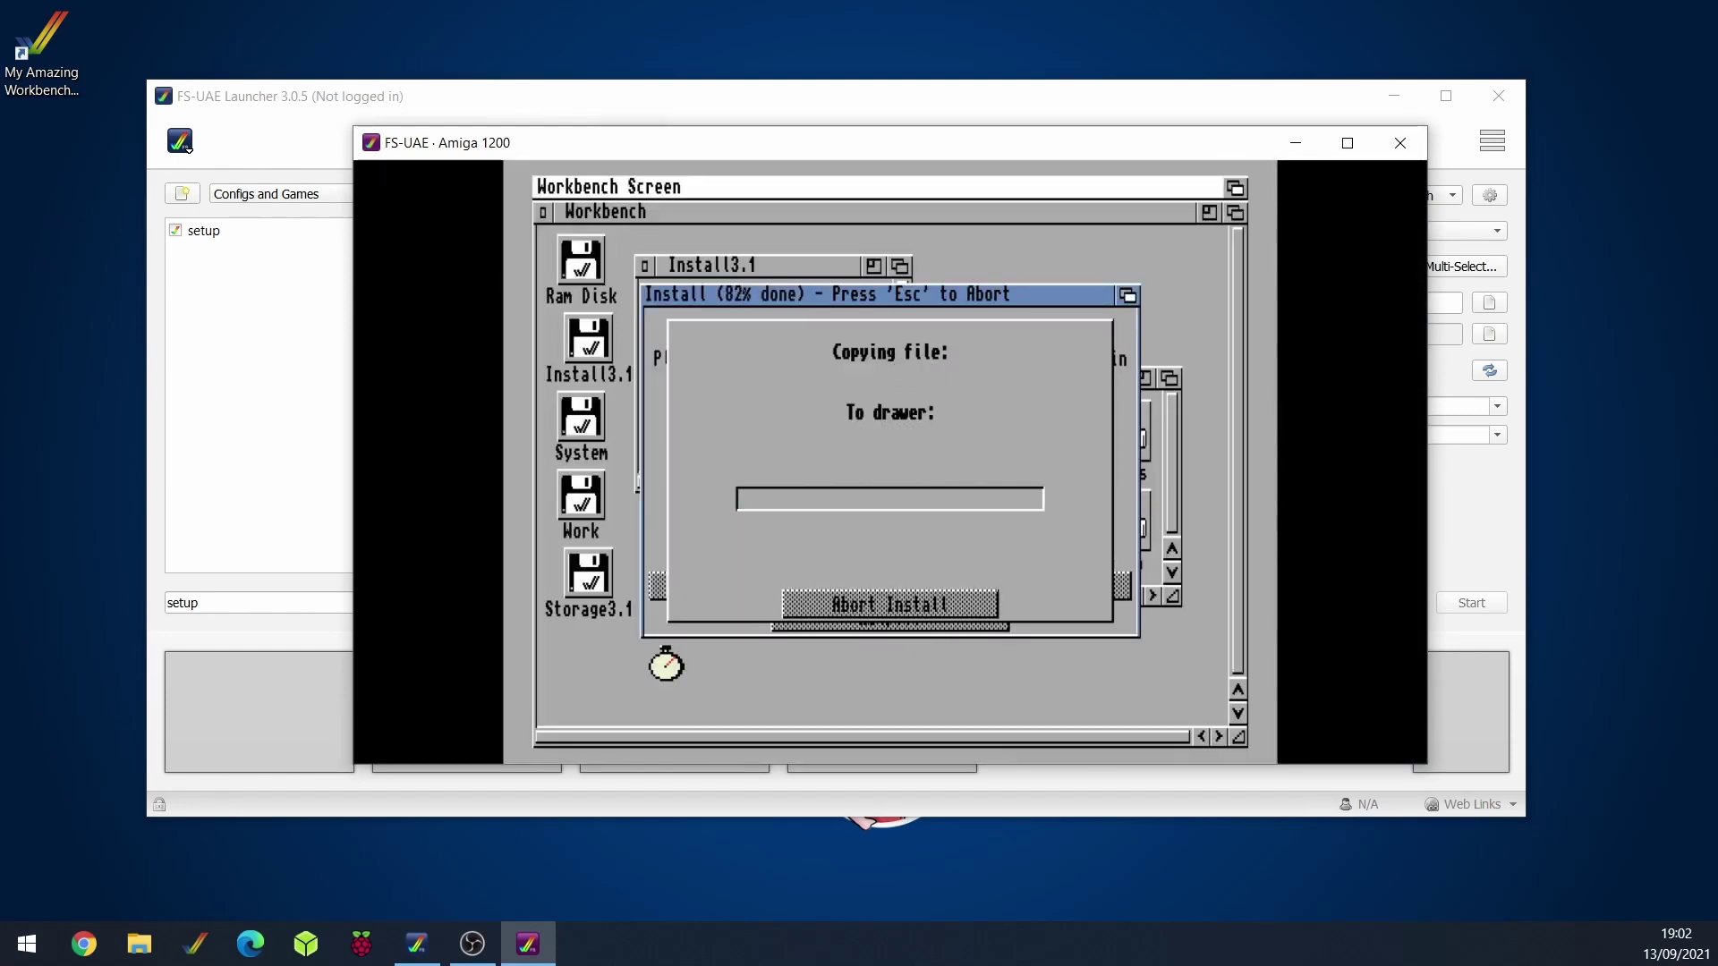
key("F12")
key("Return")
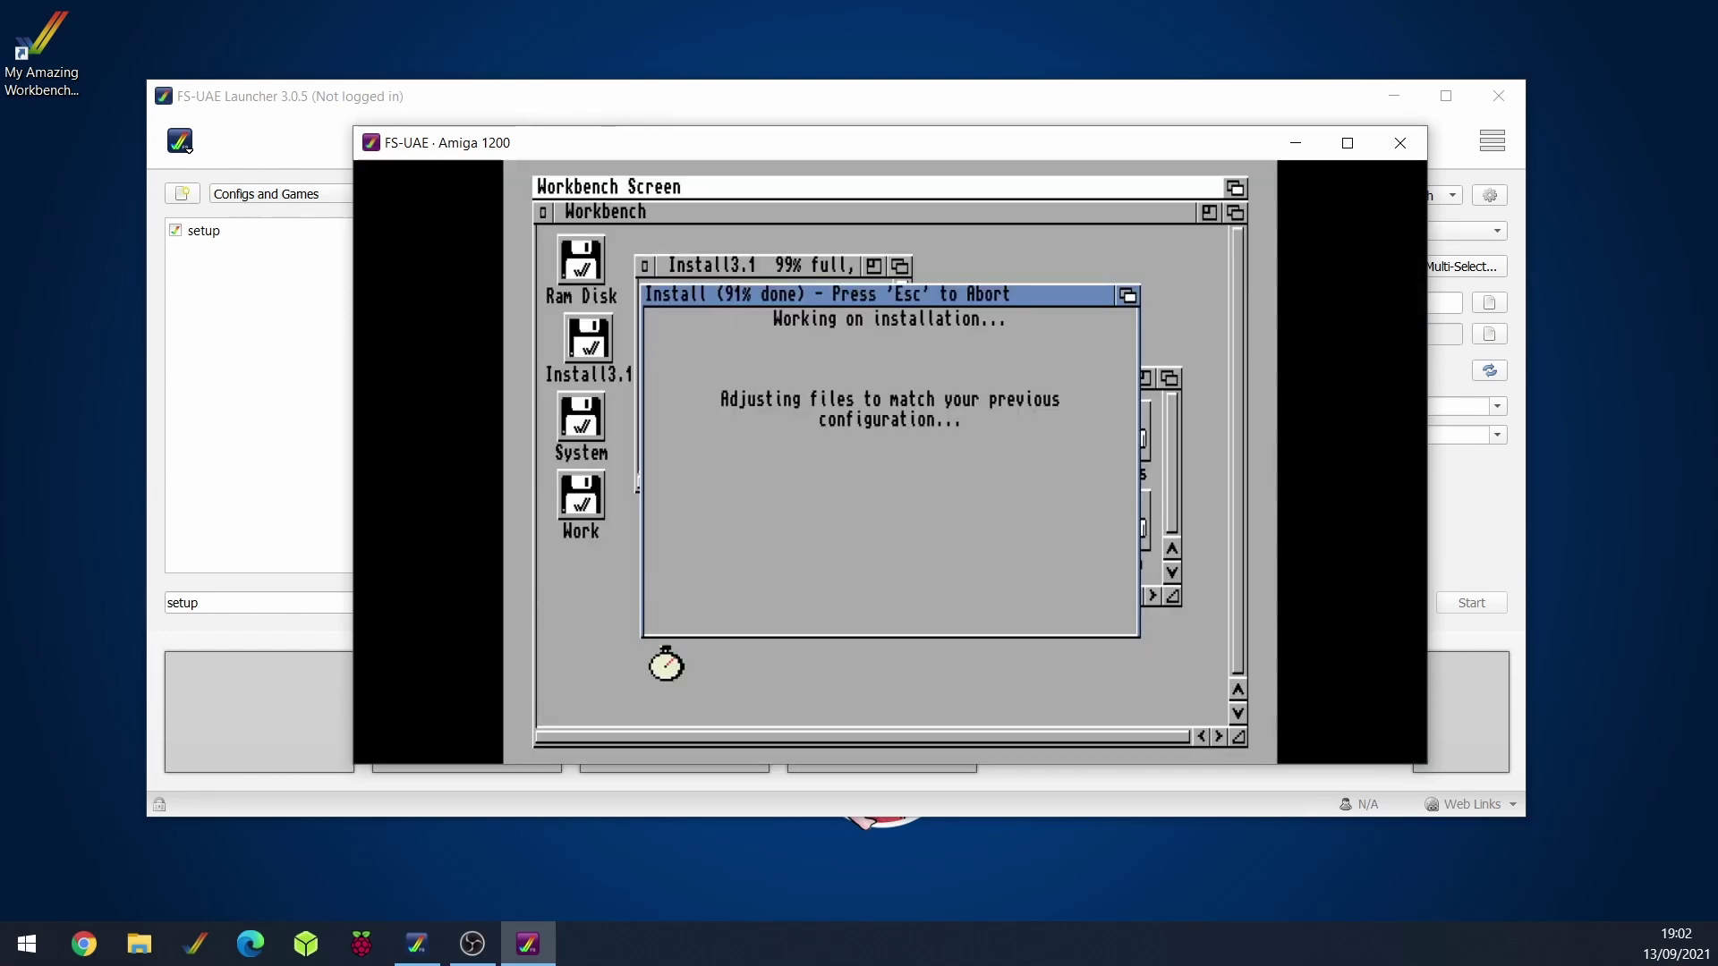
- Eject the Install disk from DF0 and proceed to reboot the Amiga from the completed installation
key("F12")
key("Up")
key("Up")
key("Up")
key("Return")
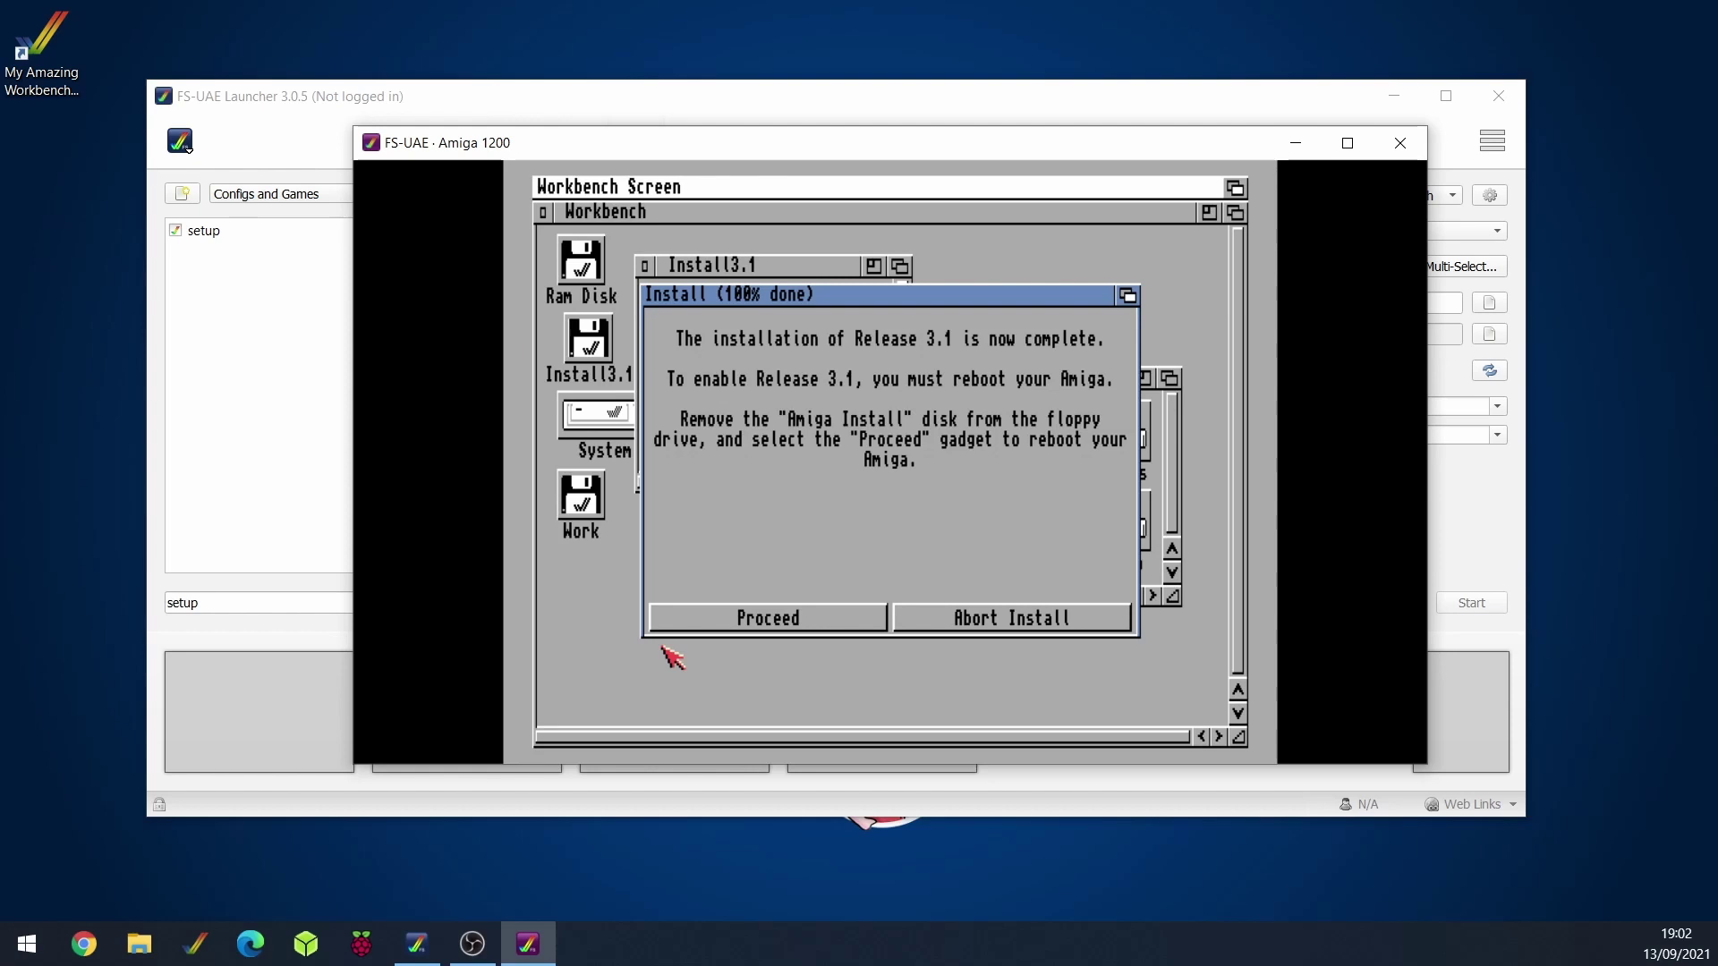
left_click(678, 617)
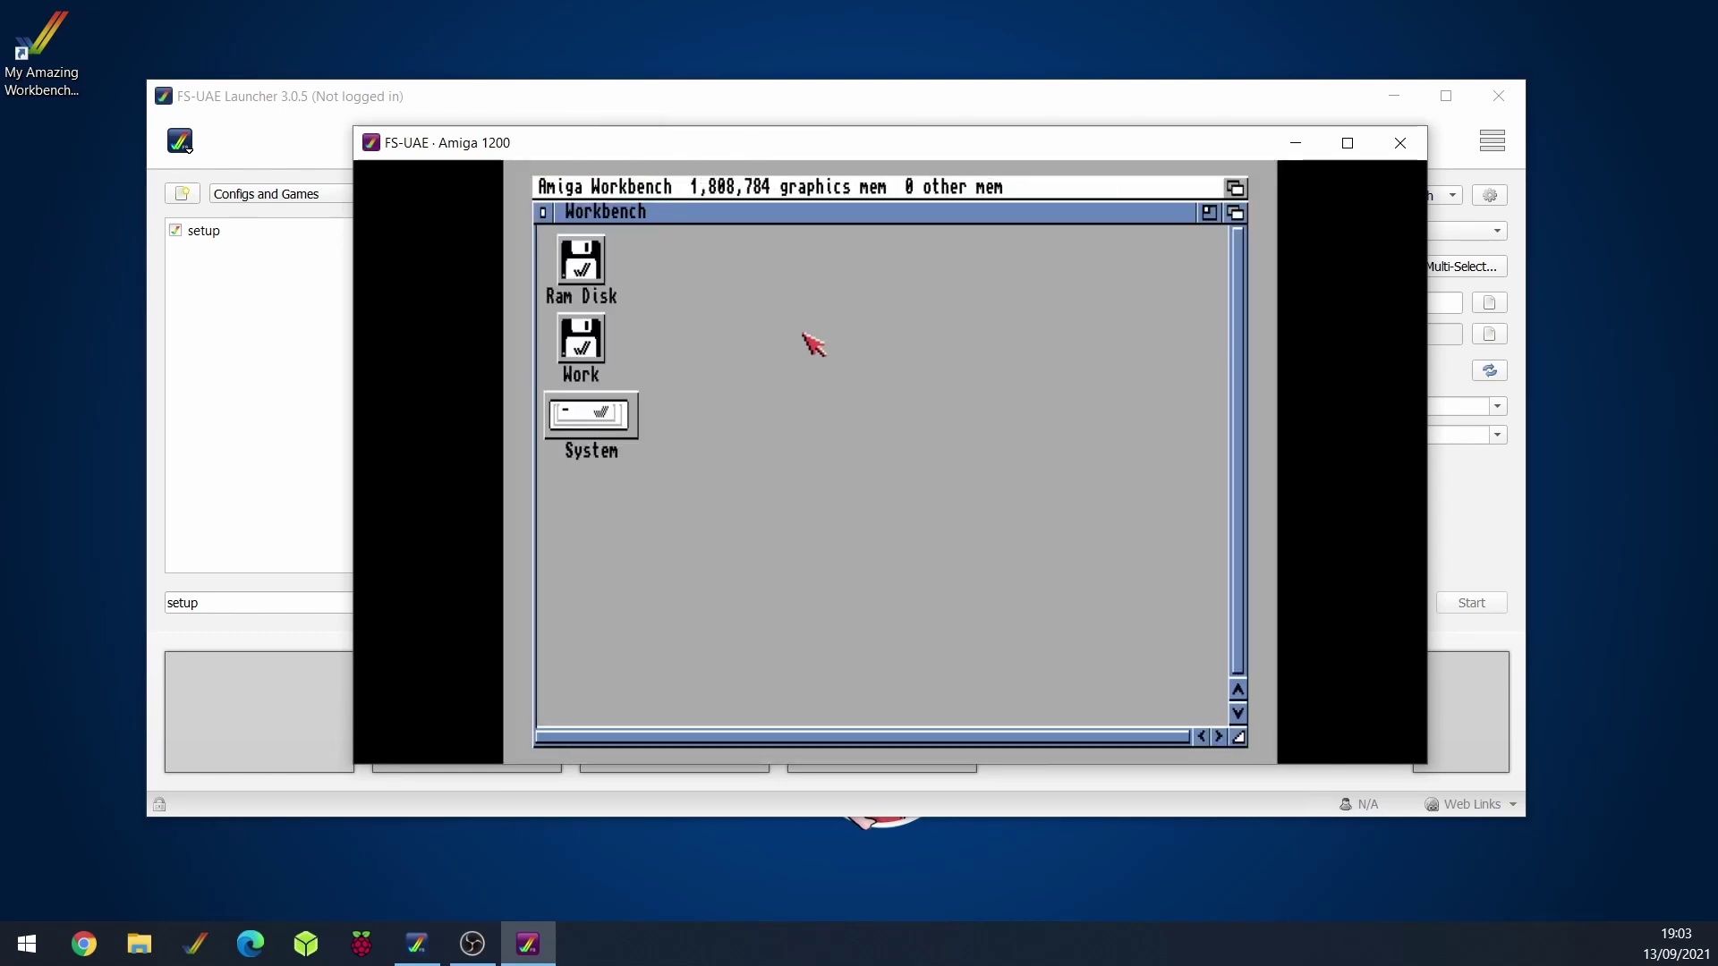
- Check the contents and free space of the System and Work drives, closing each window
double_click(624, 433)
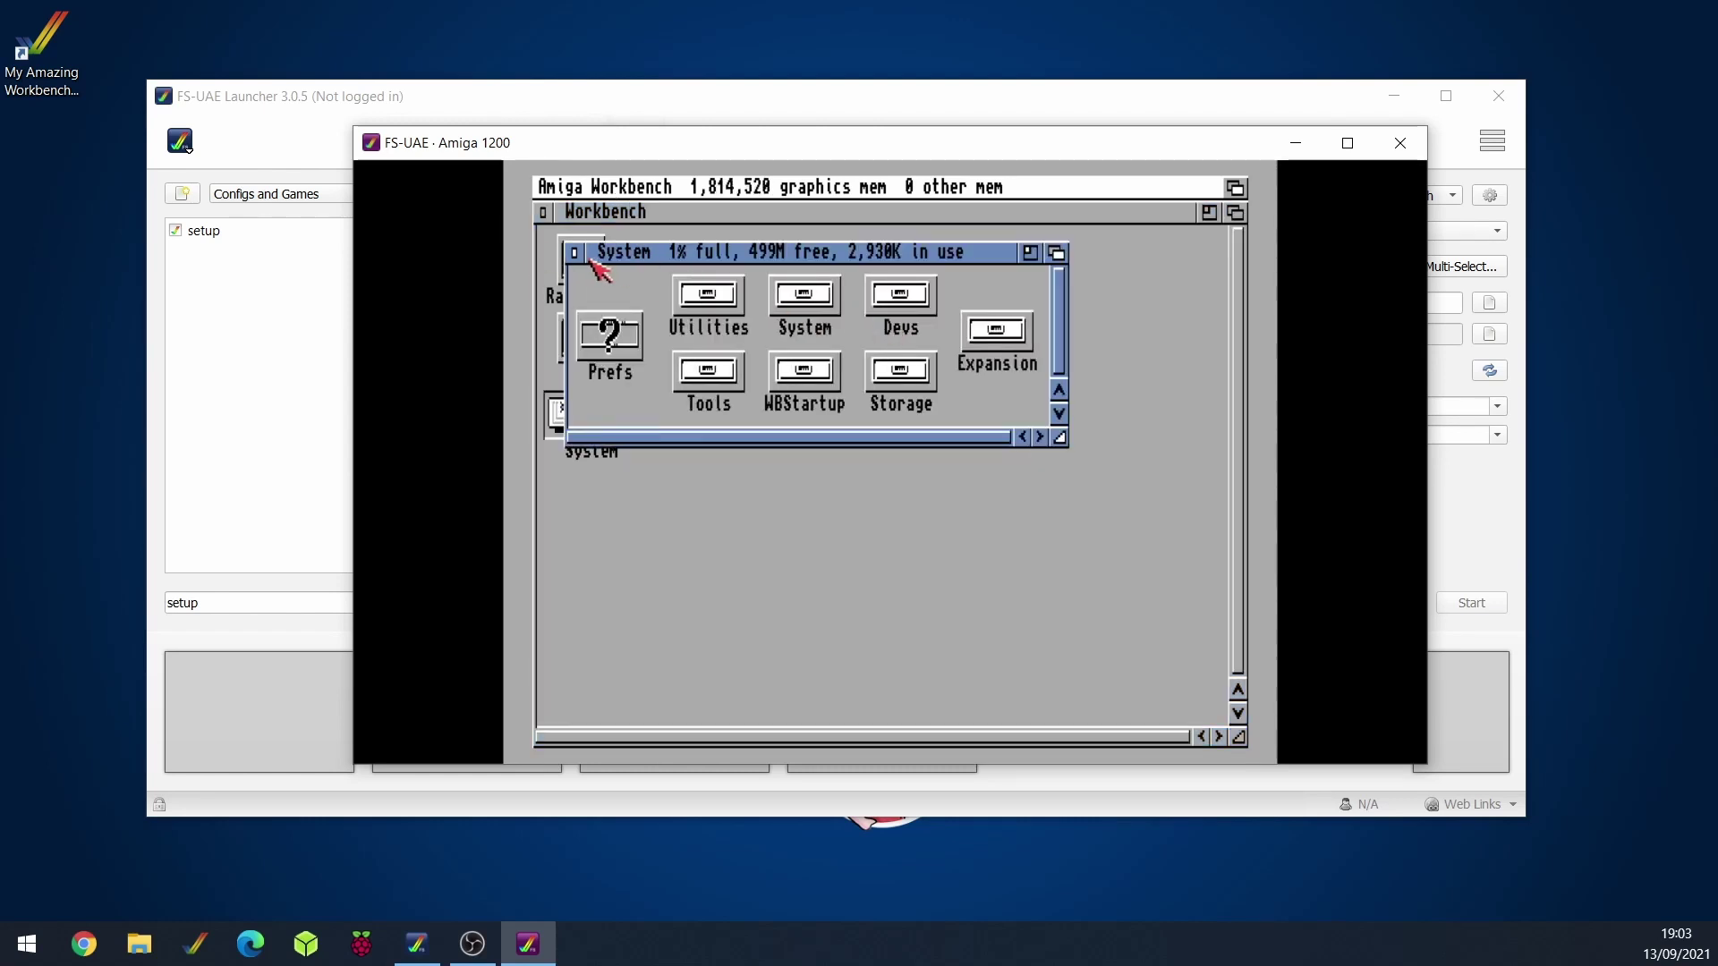
left_click_drag(633, 267, 702, 305)
left_click(646, 291)
double_click(577, 333)
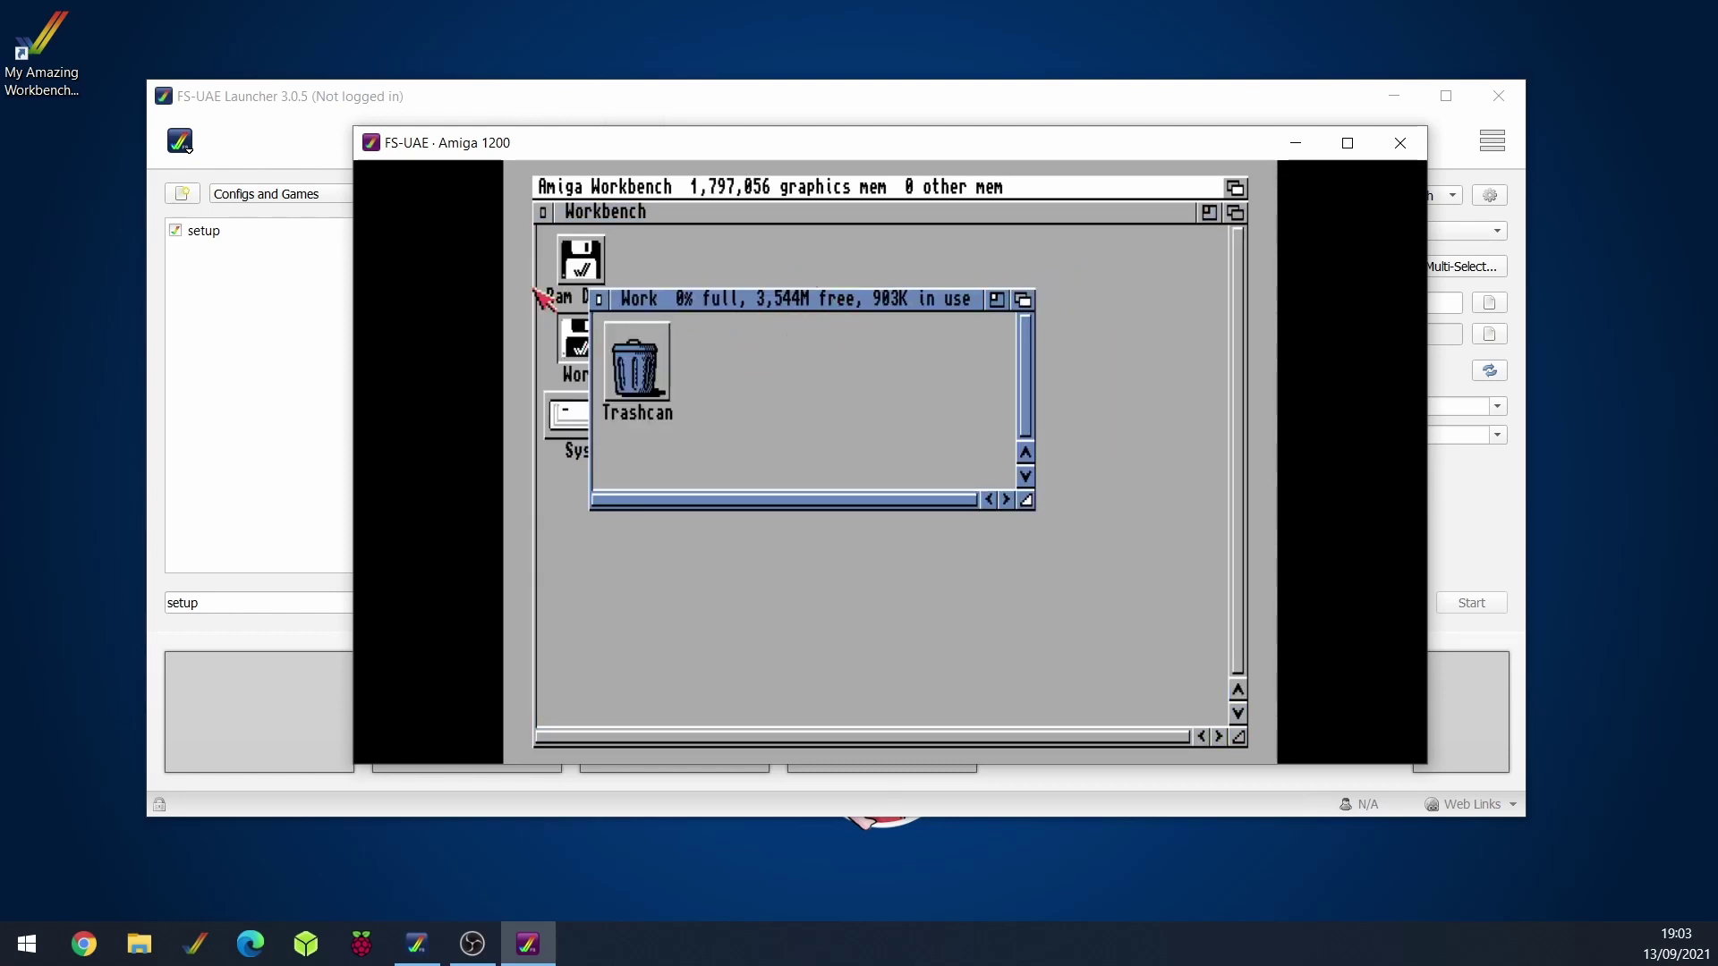
left_click(598, 301)
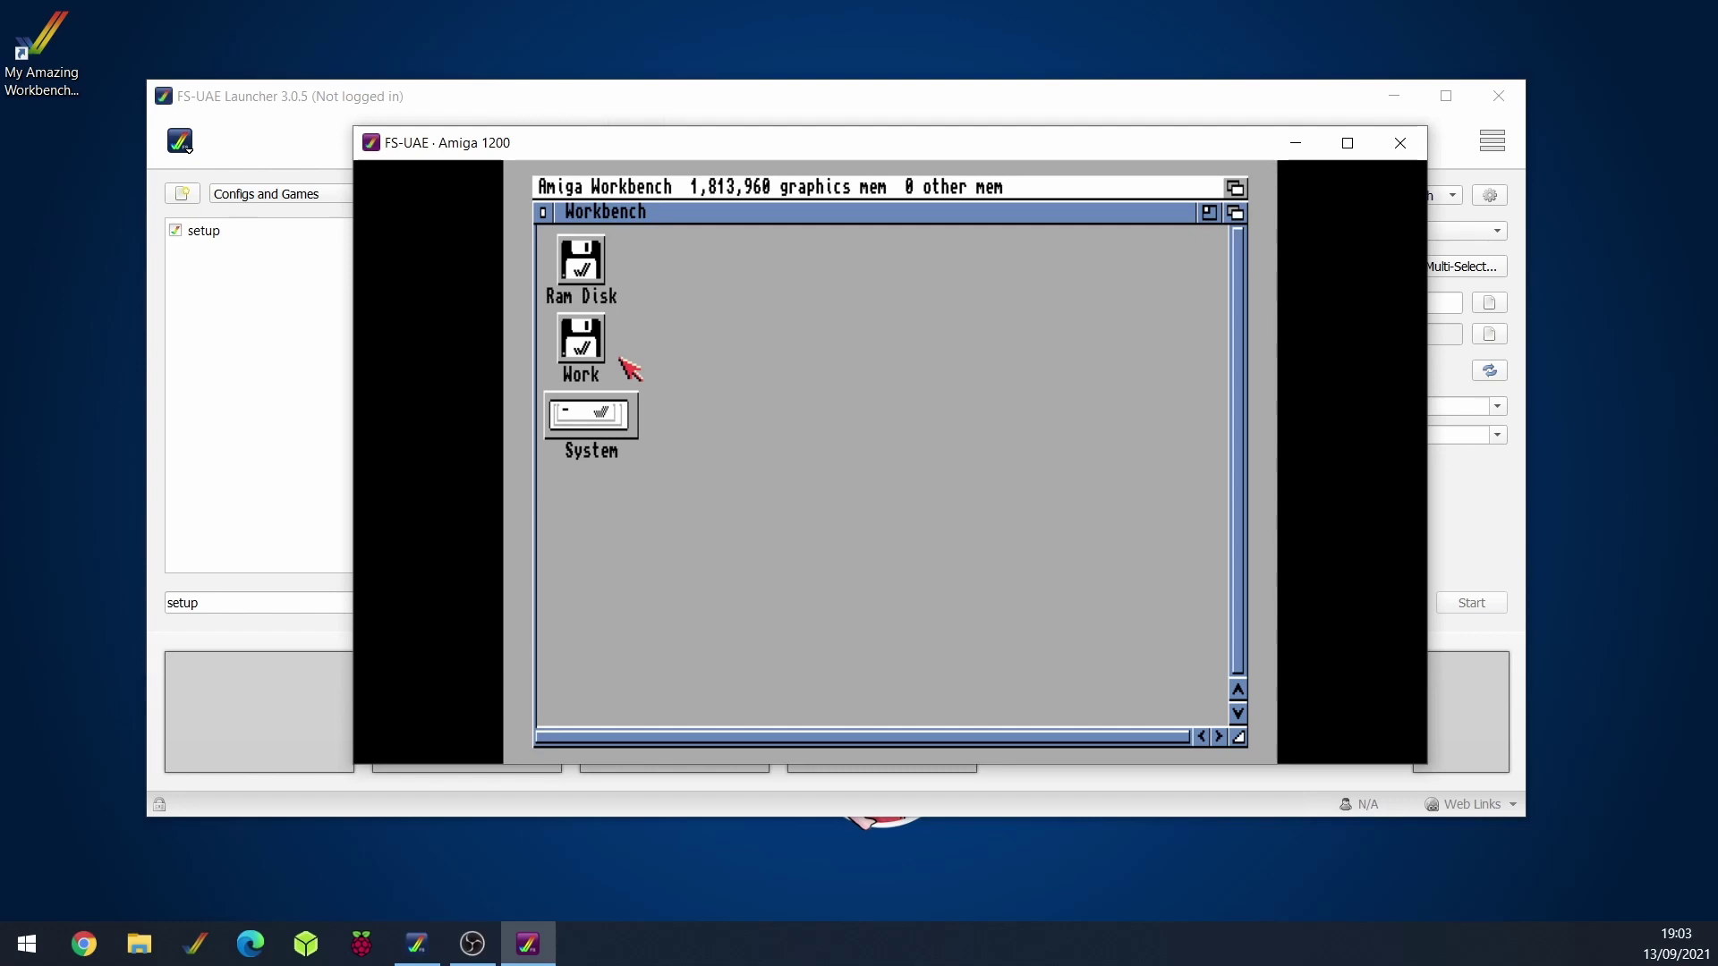
- Close the emulated Amiga and locate Example.hdf in the Documents\FS-UAE\Hard Drives folder with File Explorer
key("F12")
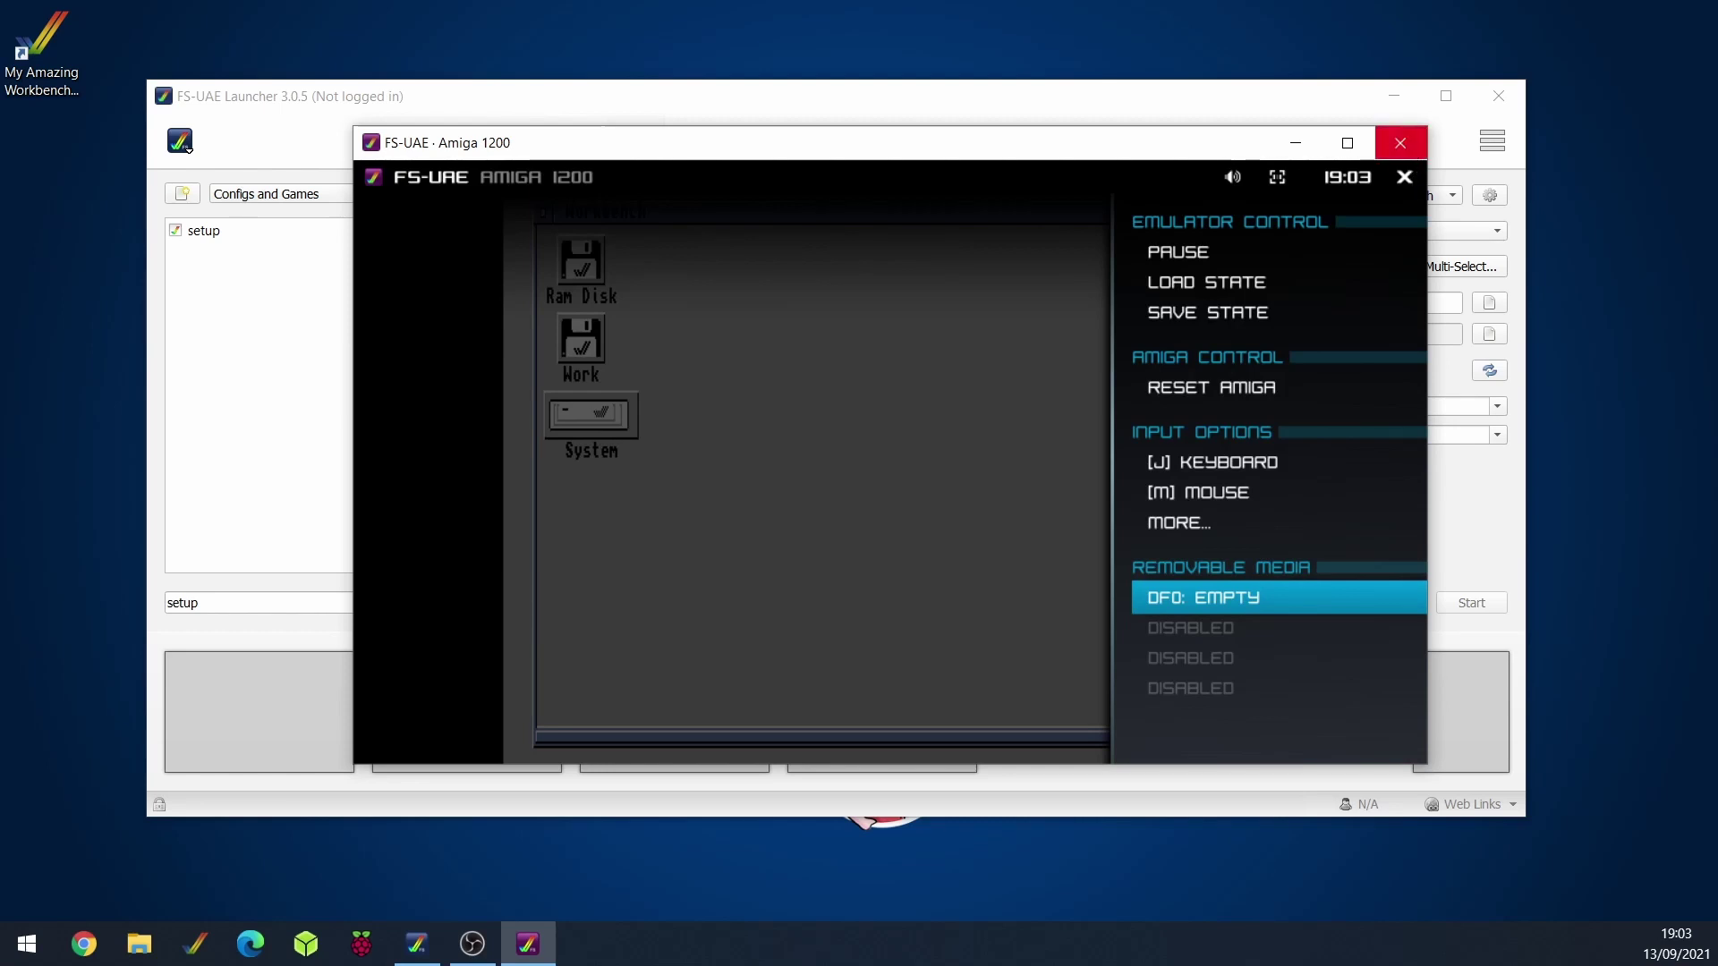
left_click(1400, 143)
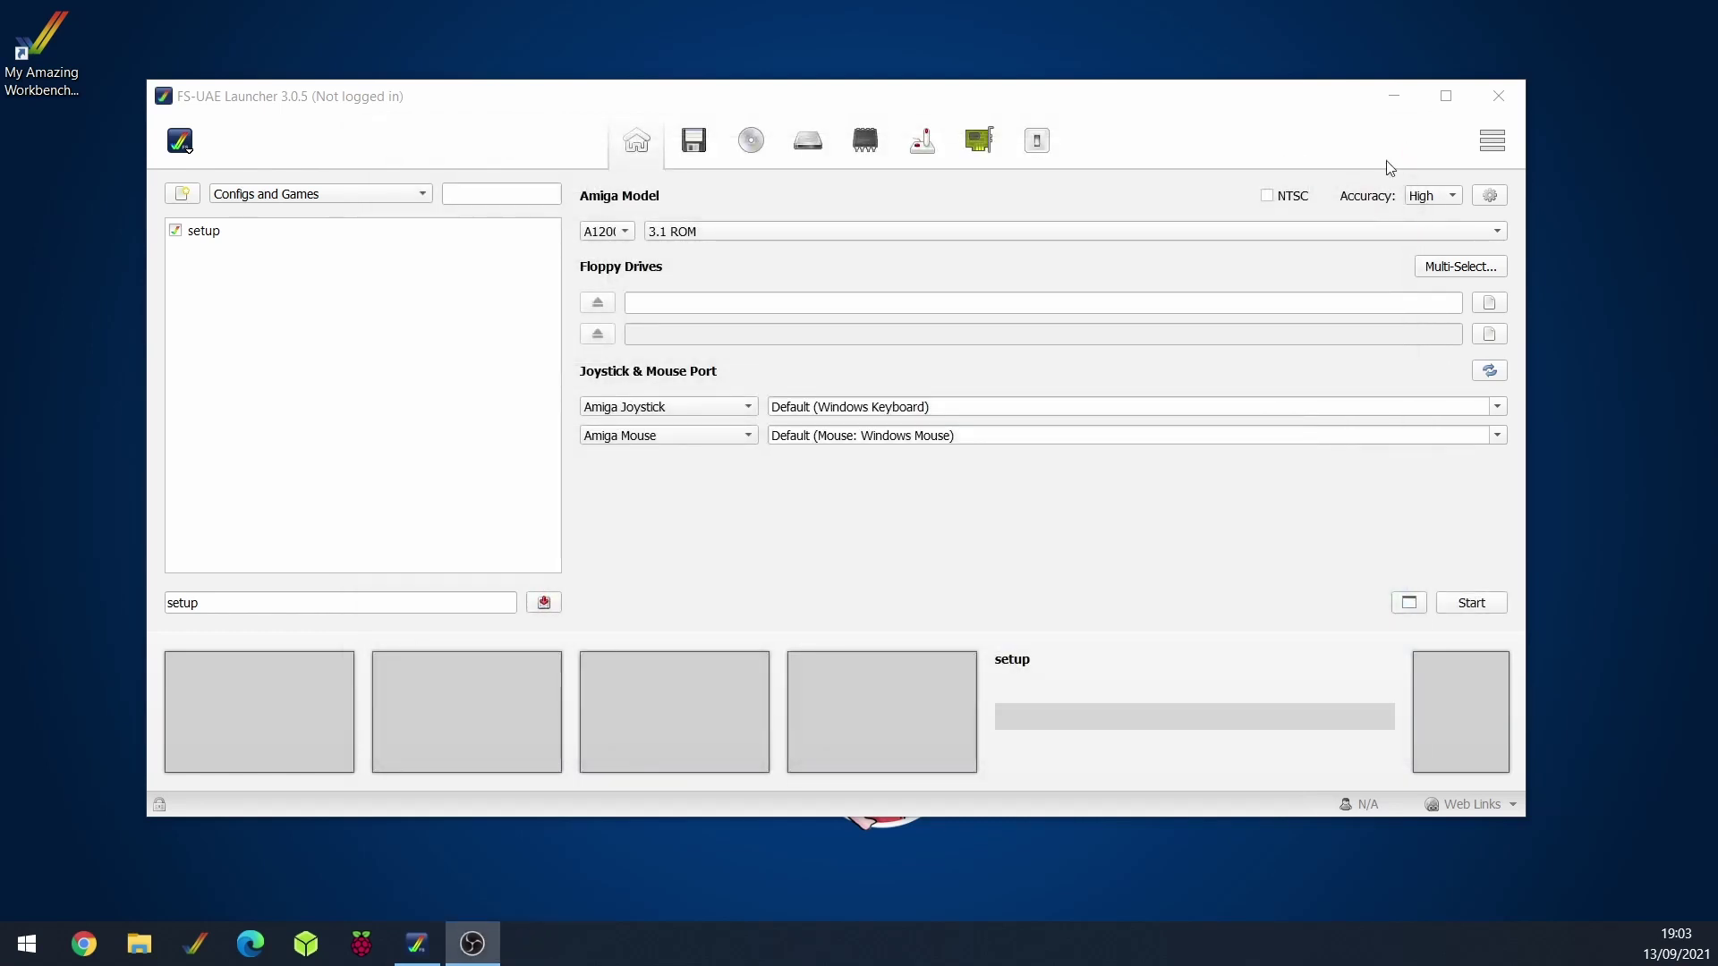
left_click(126, 954)
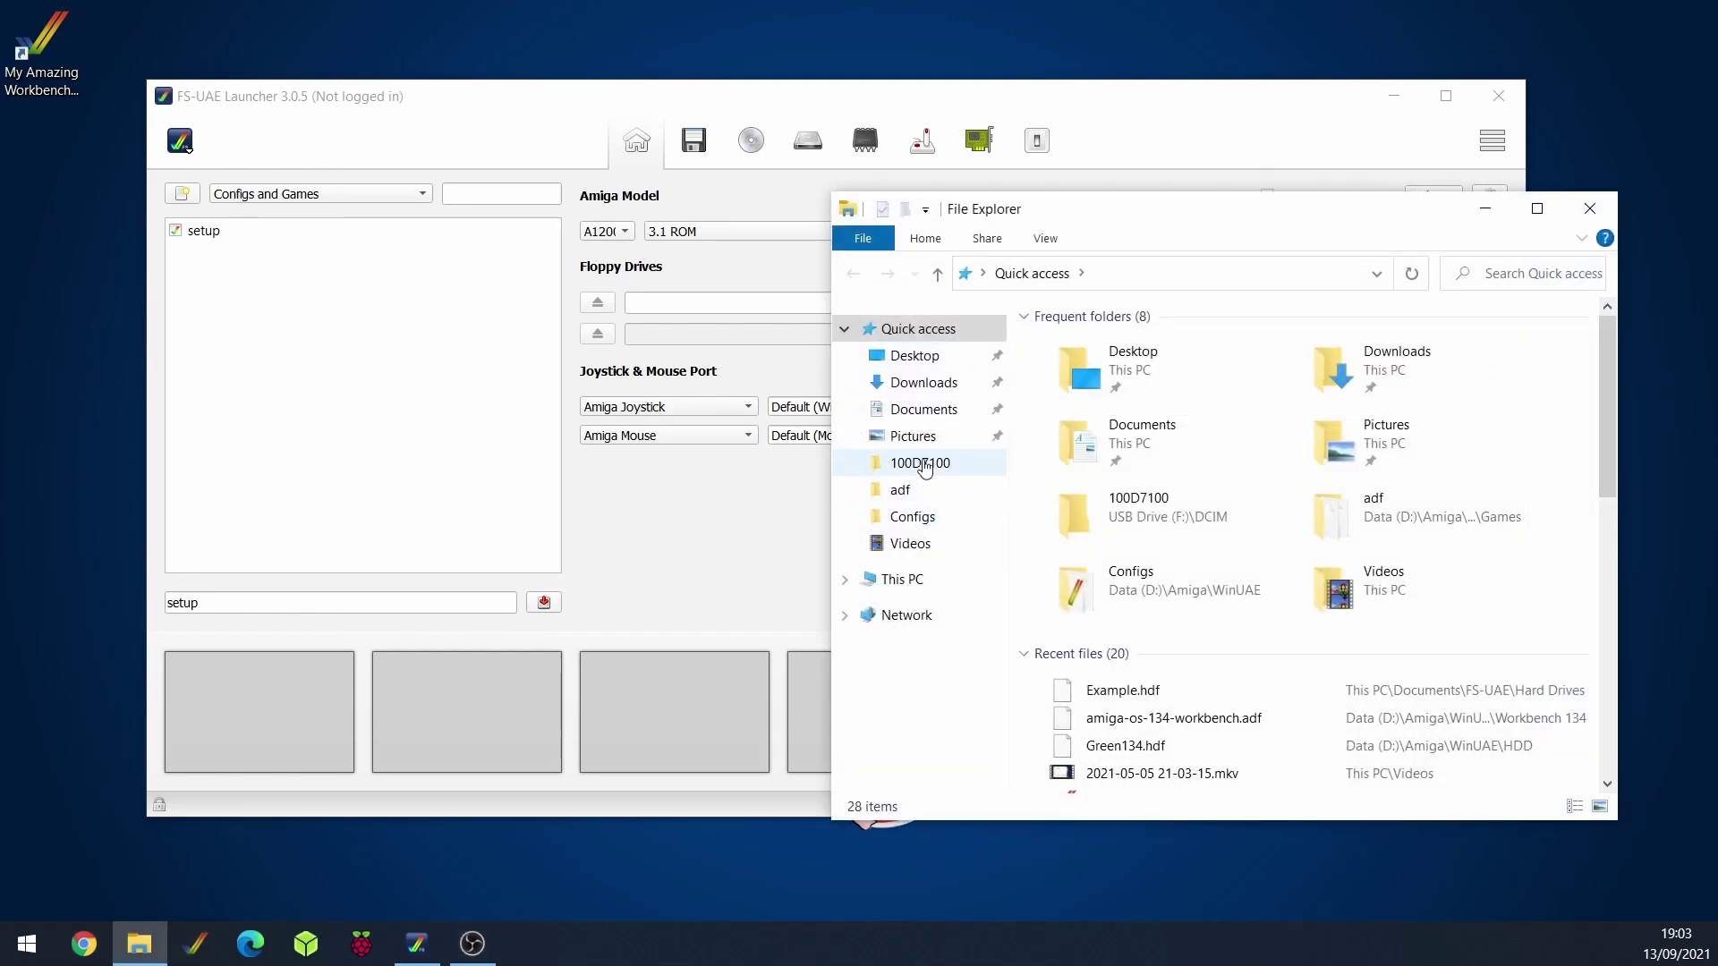
left_click(924, 409)
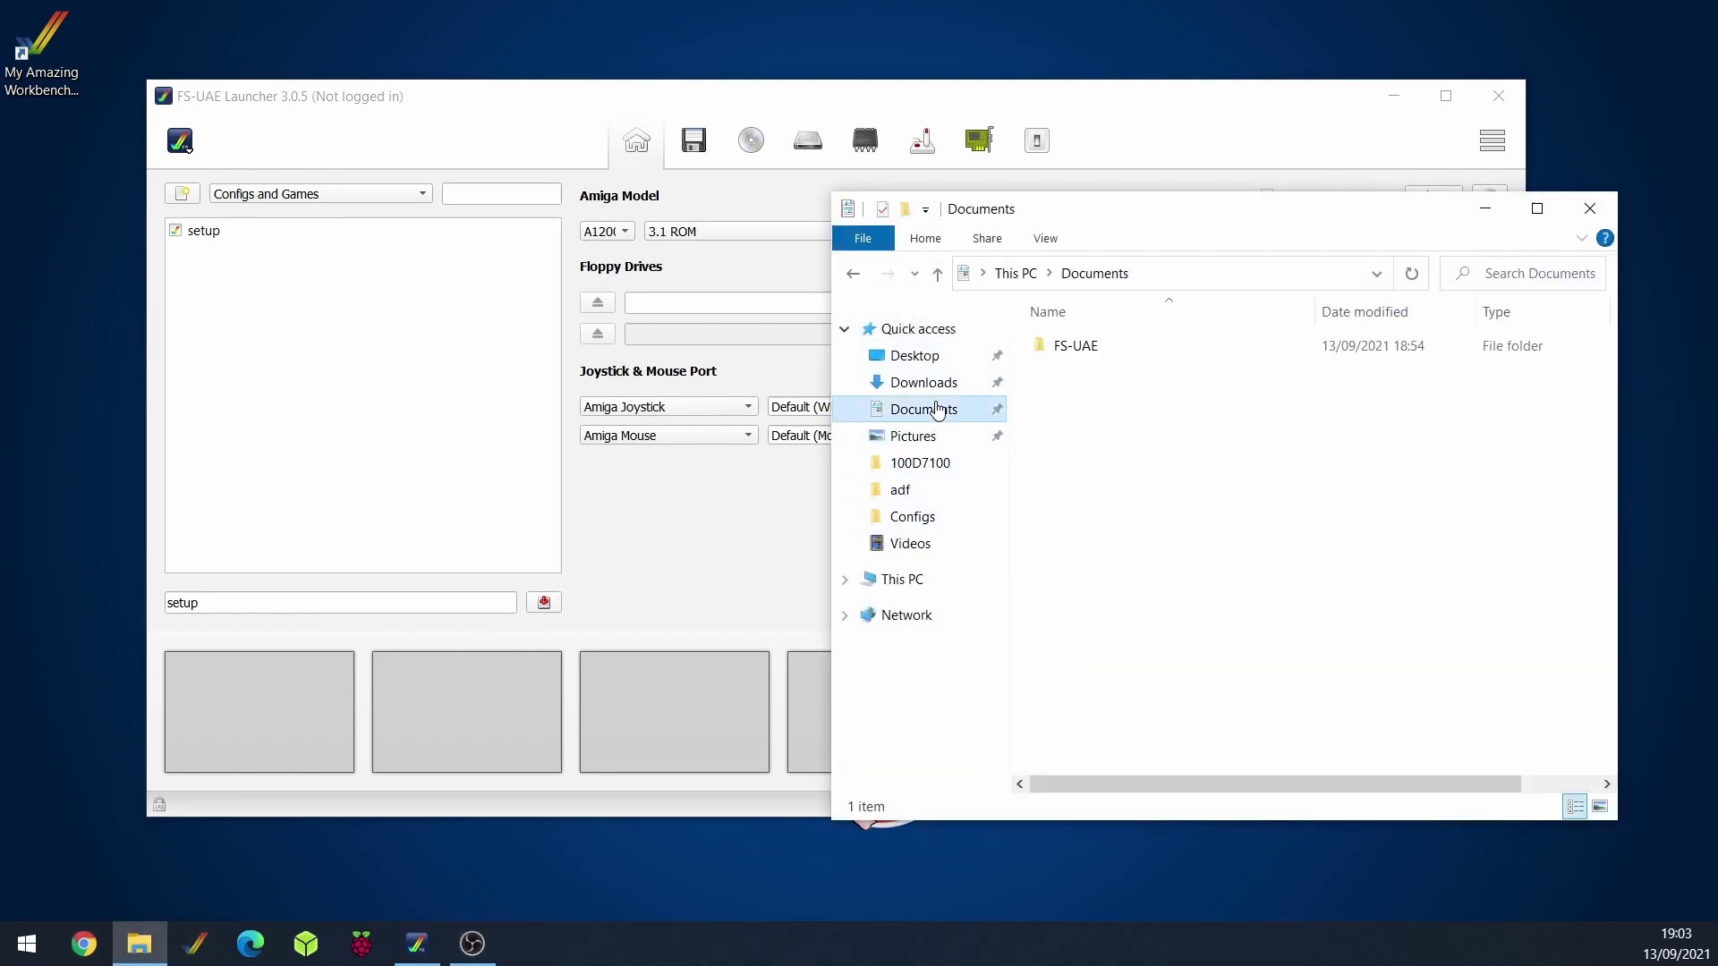
double_click(1072, 349)
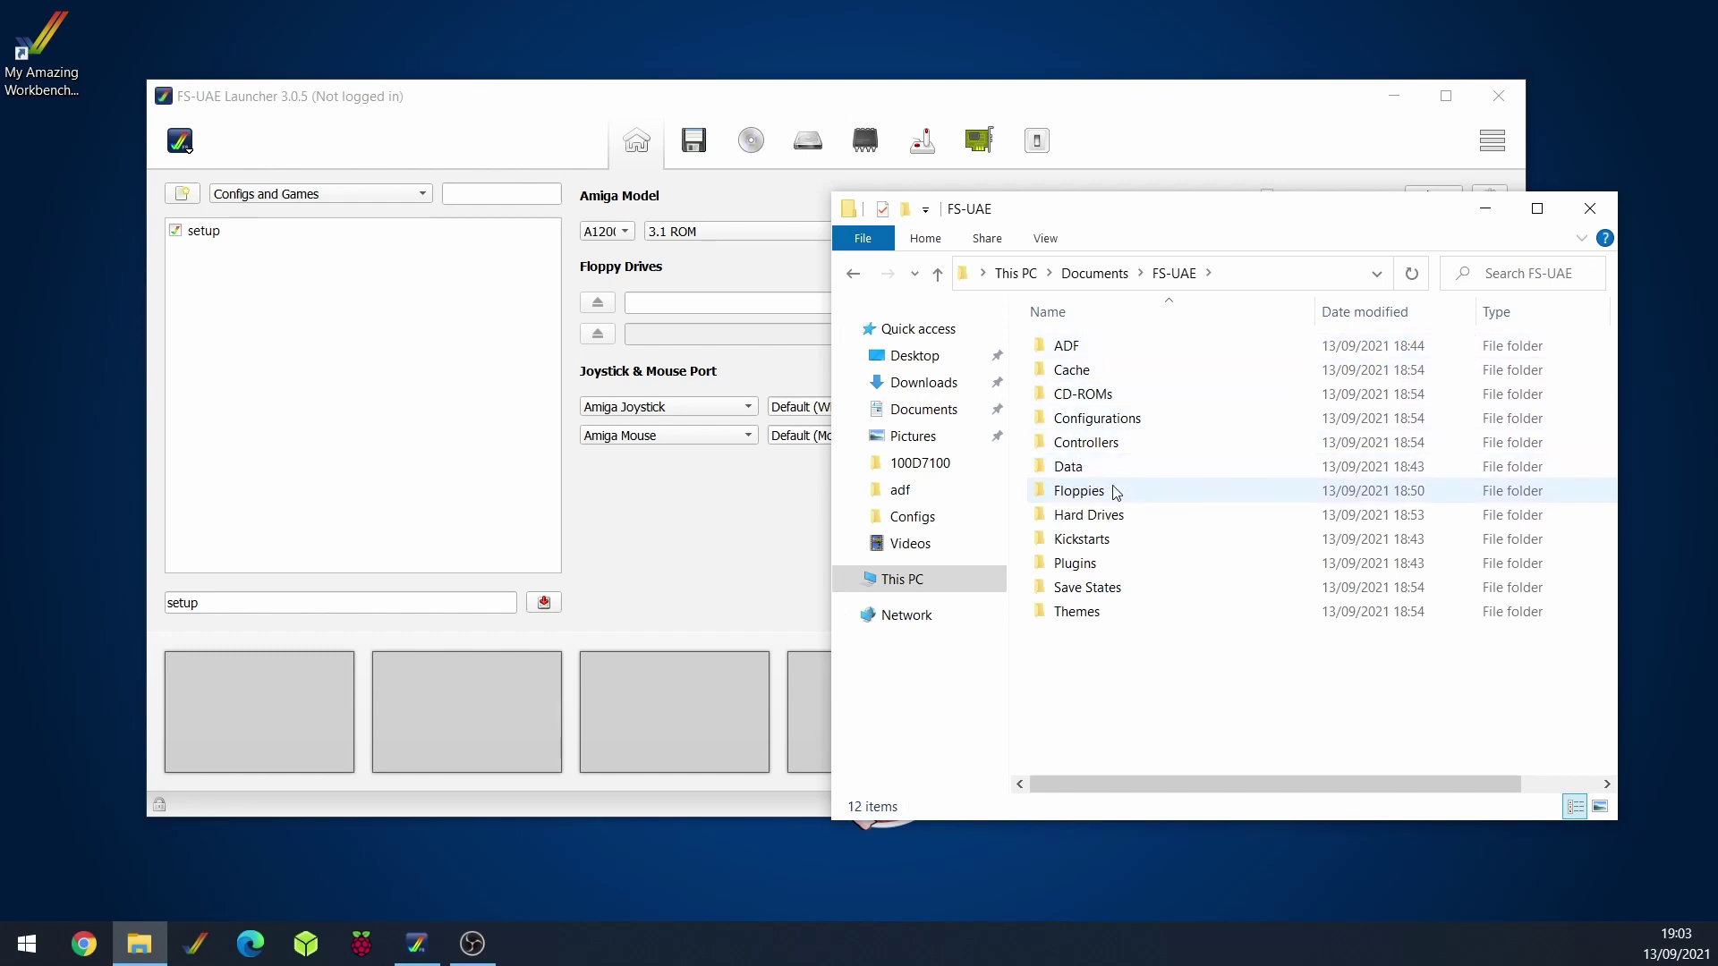
double_click(1088, 515)
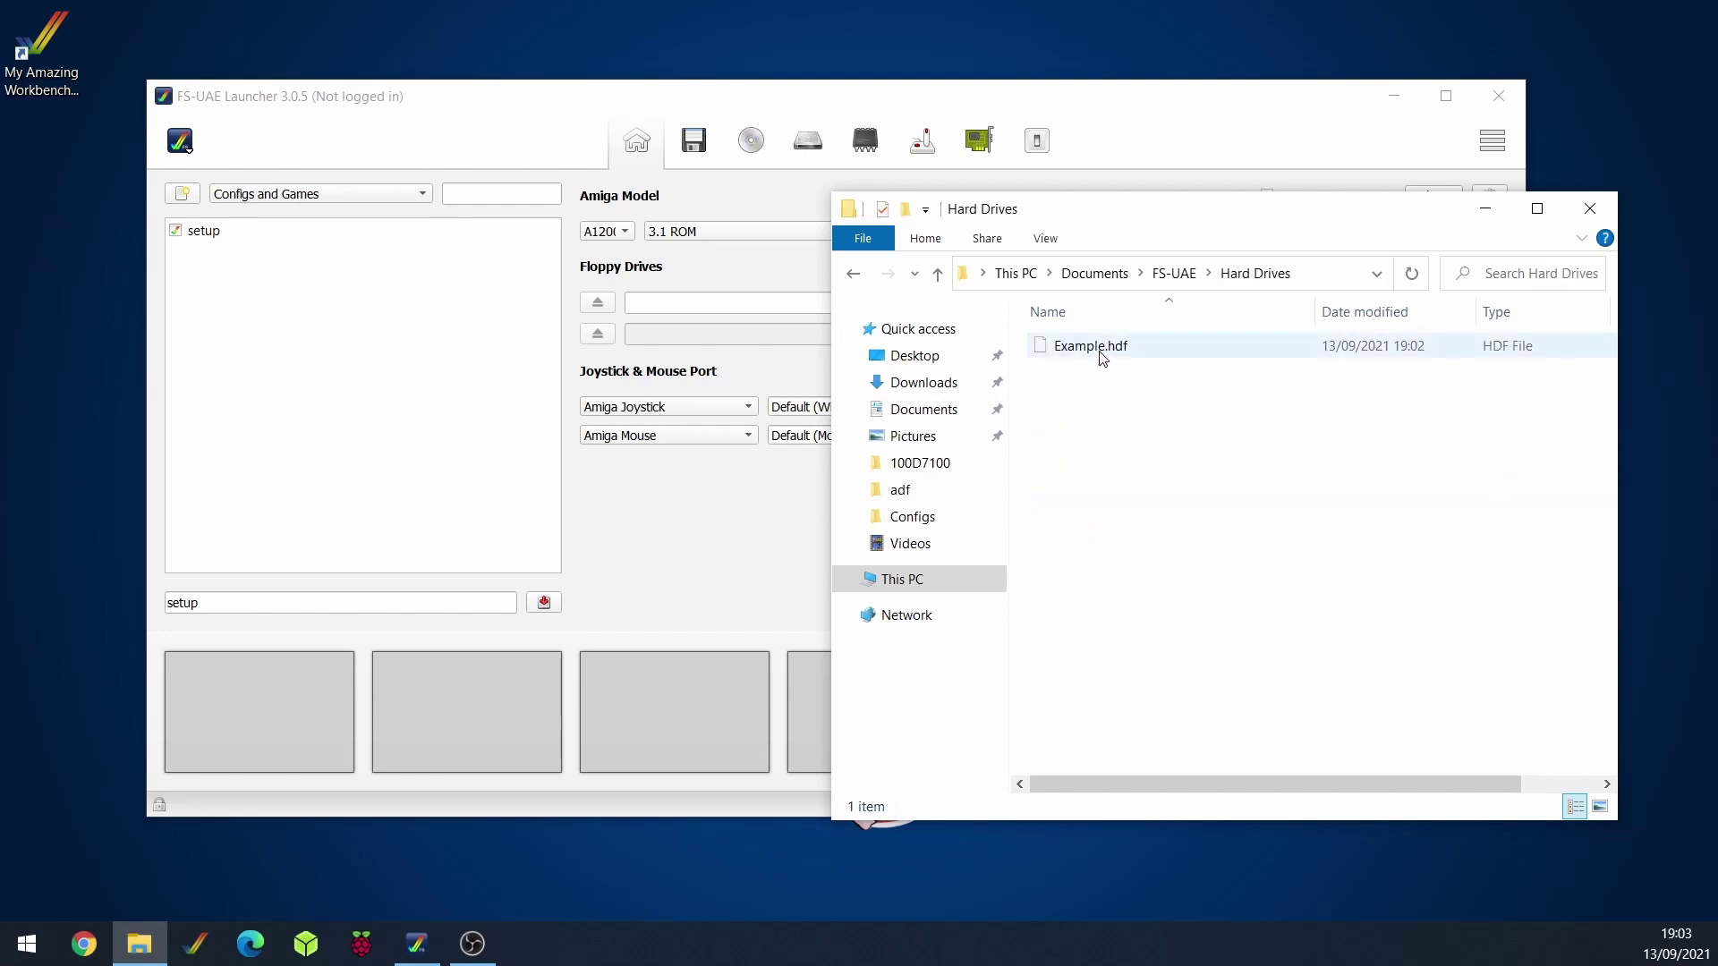
left_click(1107, 359)
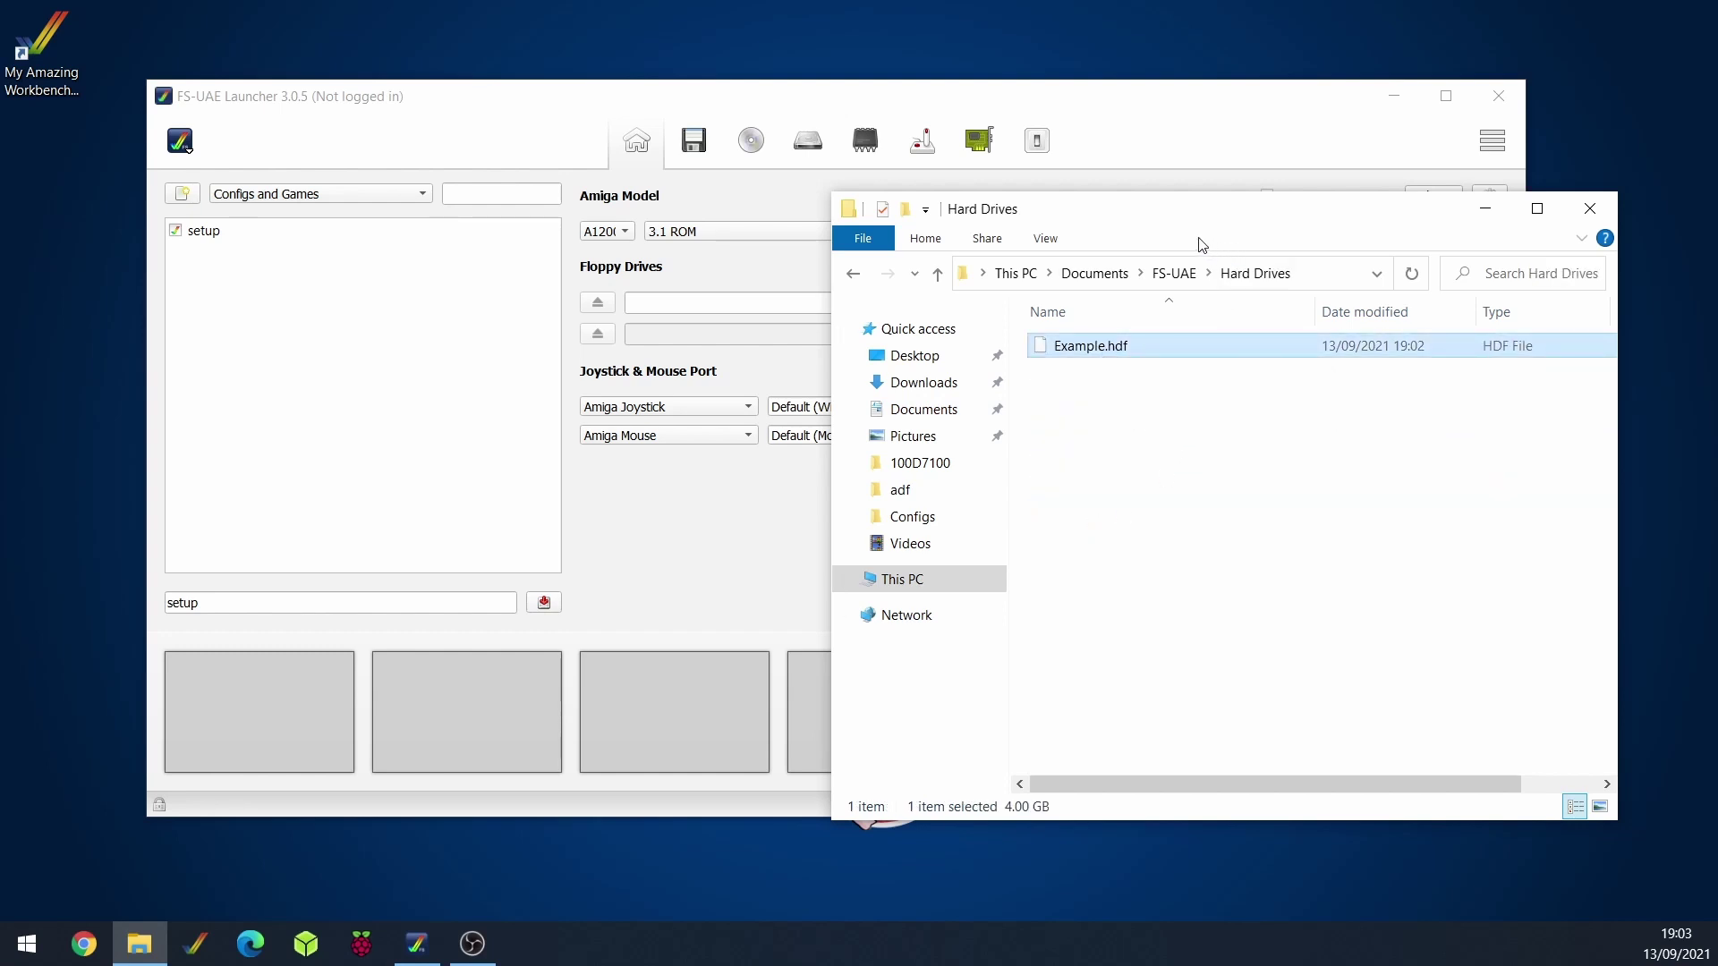
left_click_drag(1164, 226, 972, 228)
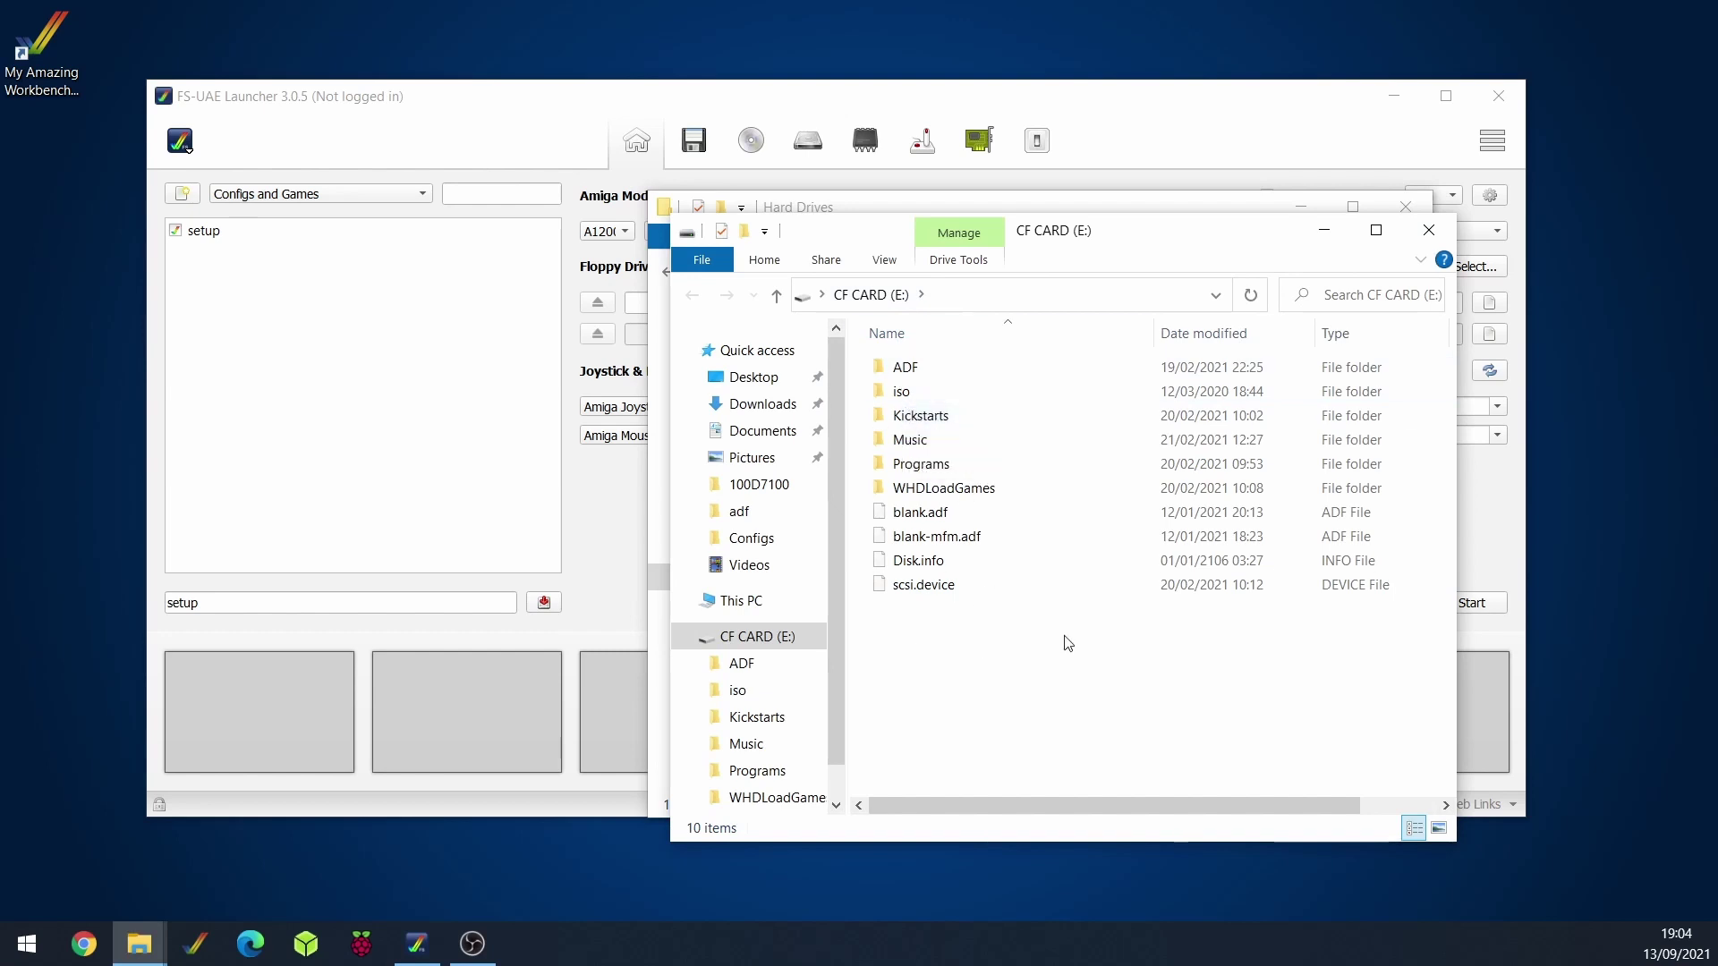
- Minimise the CF CARD (E:) window, and launch Raspberry Pi Imager with its window moved fully into view
left_click_drag(1146, 245, 1115, 297)
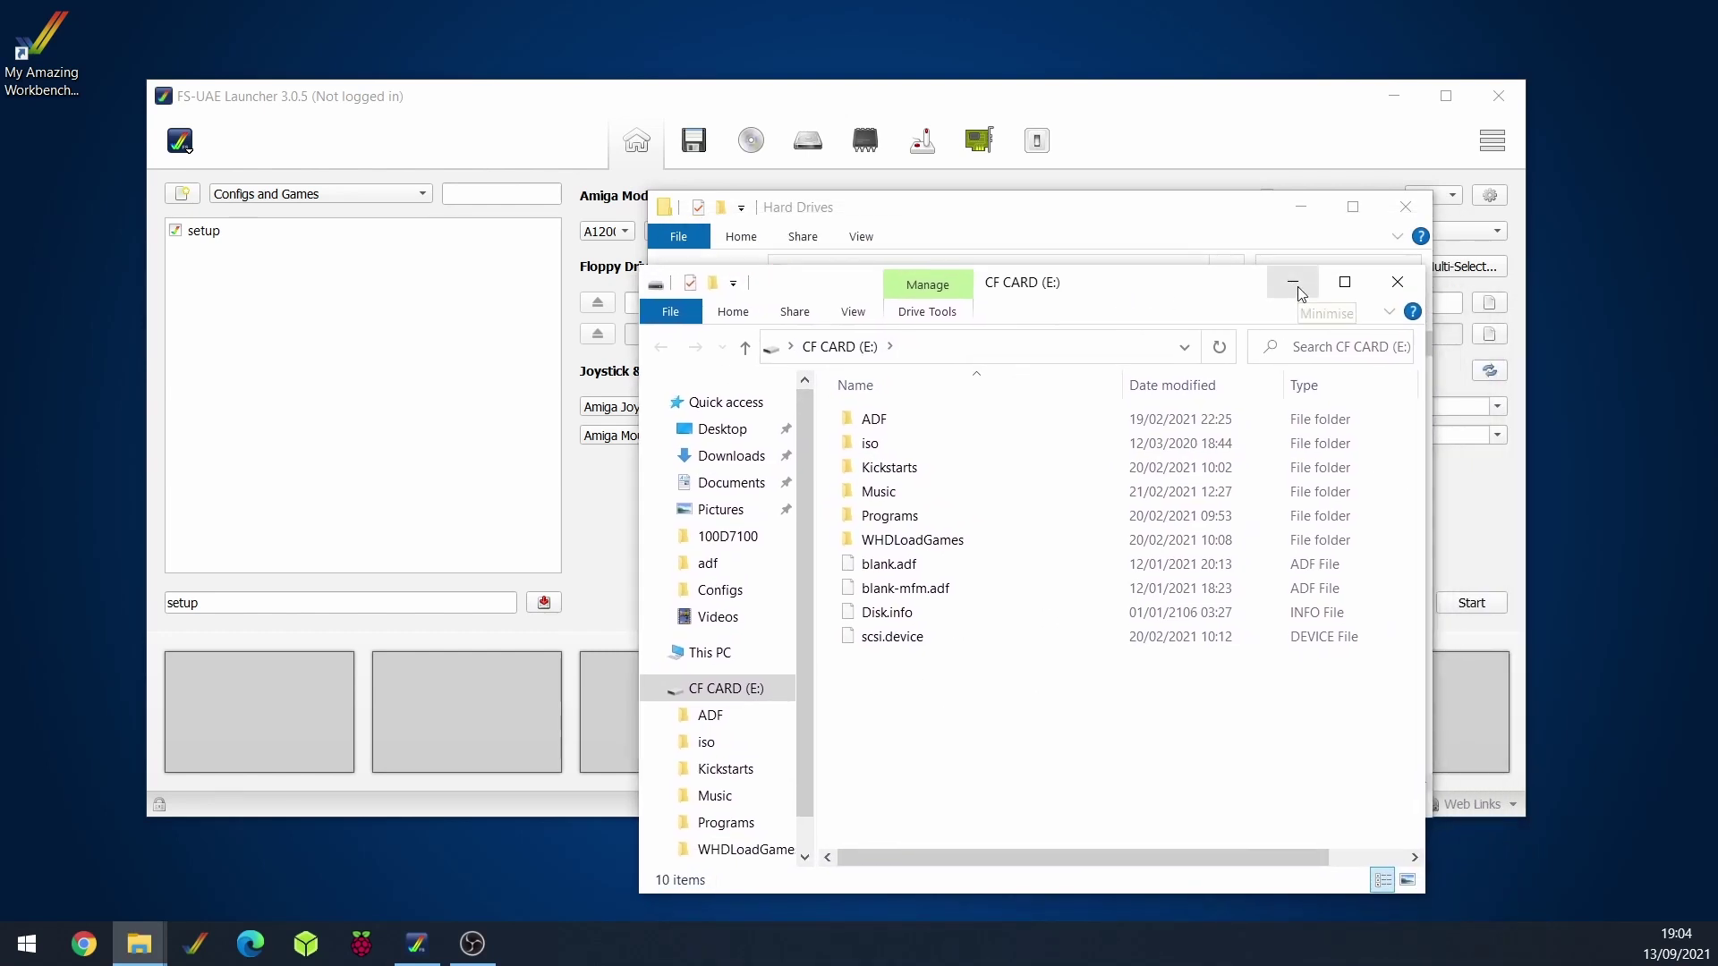
left_click(1293, 282)
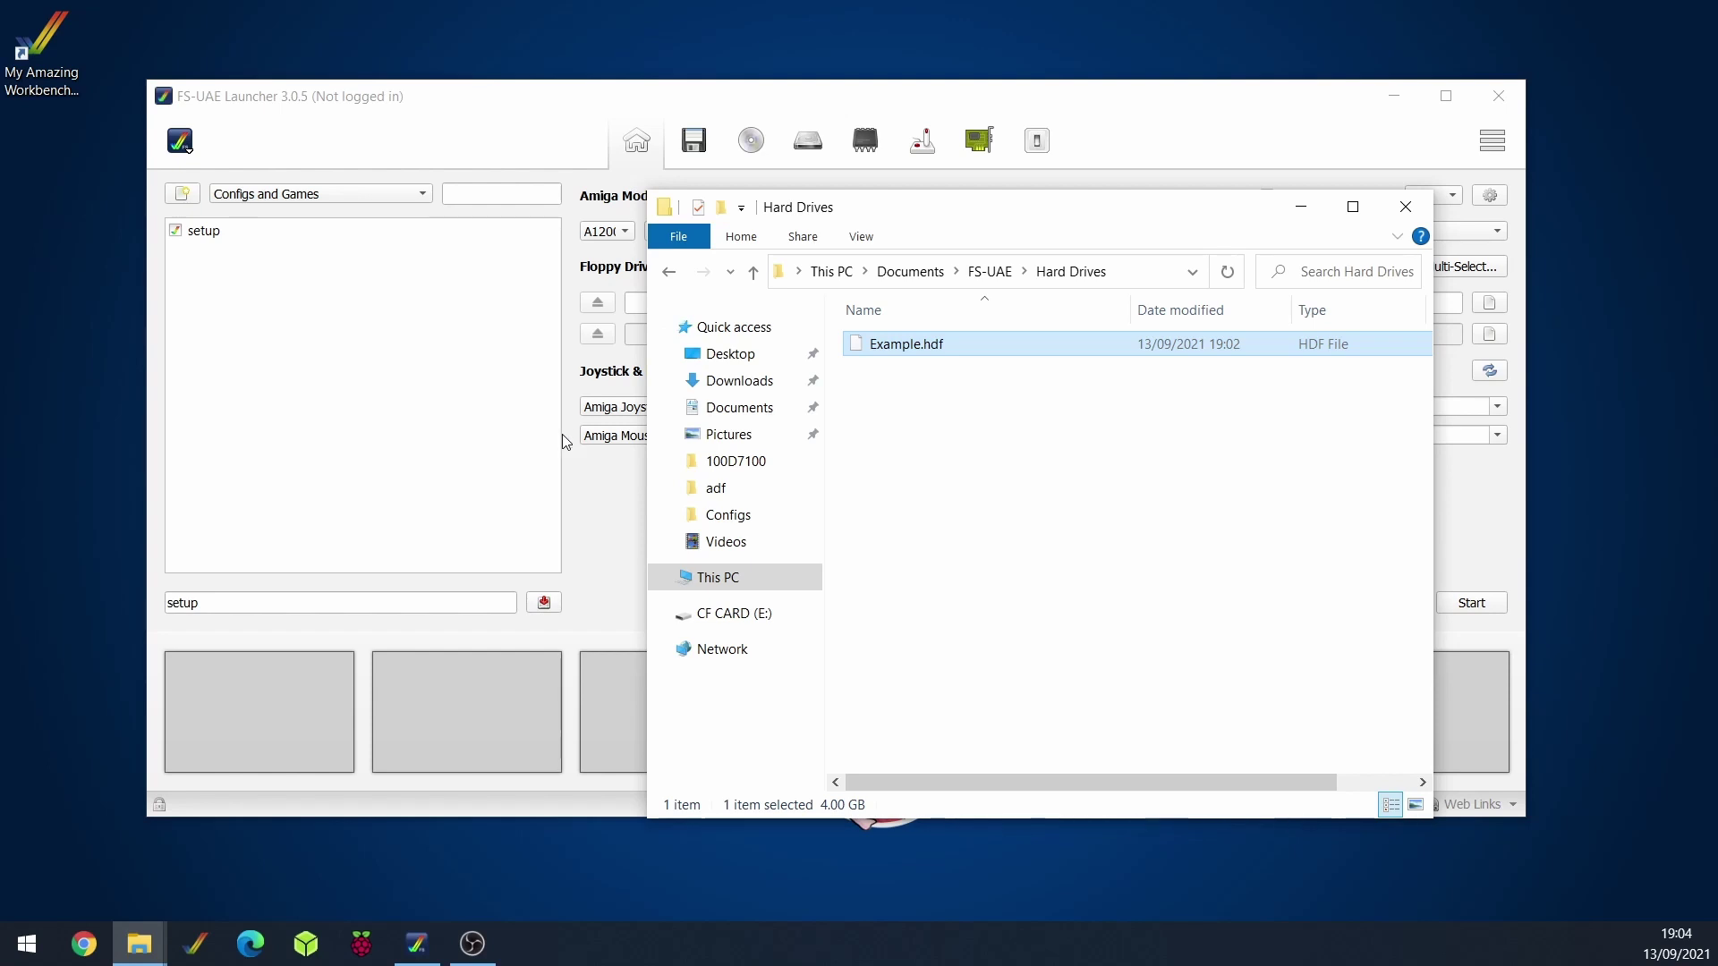
left_click(361, 944)
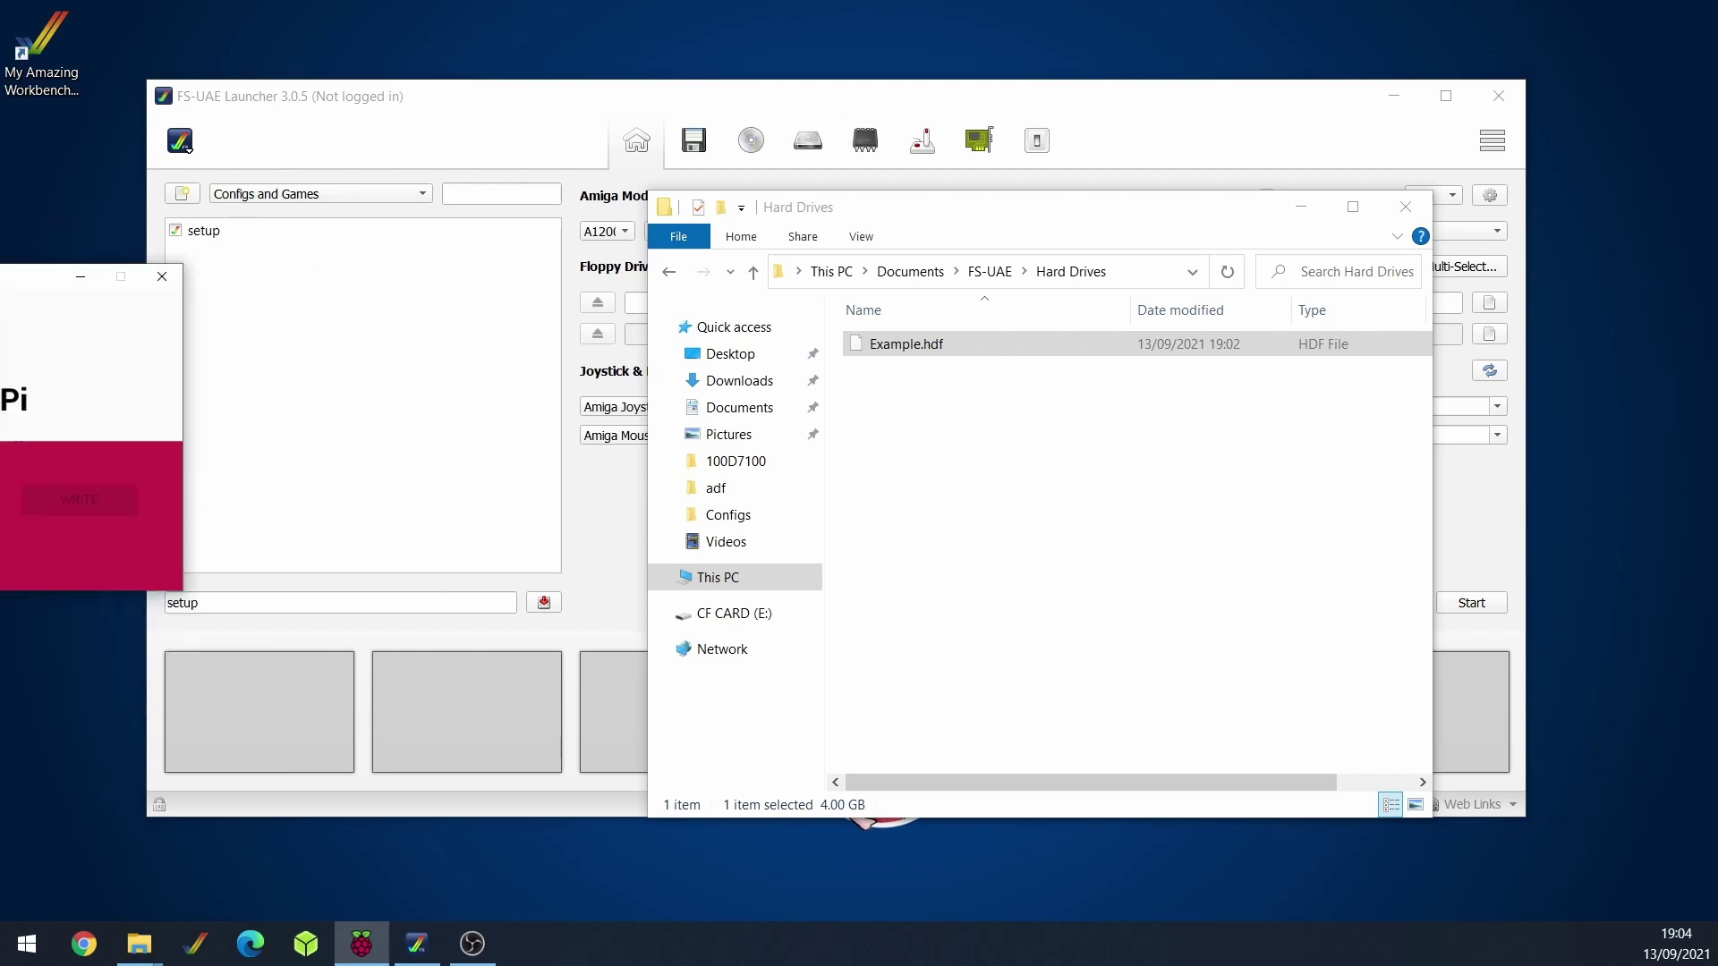
left_click_drag(210, 285, 783, 294)
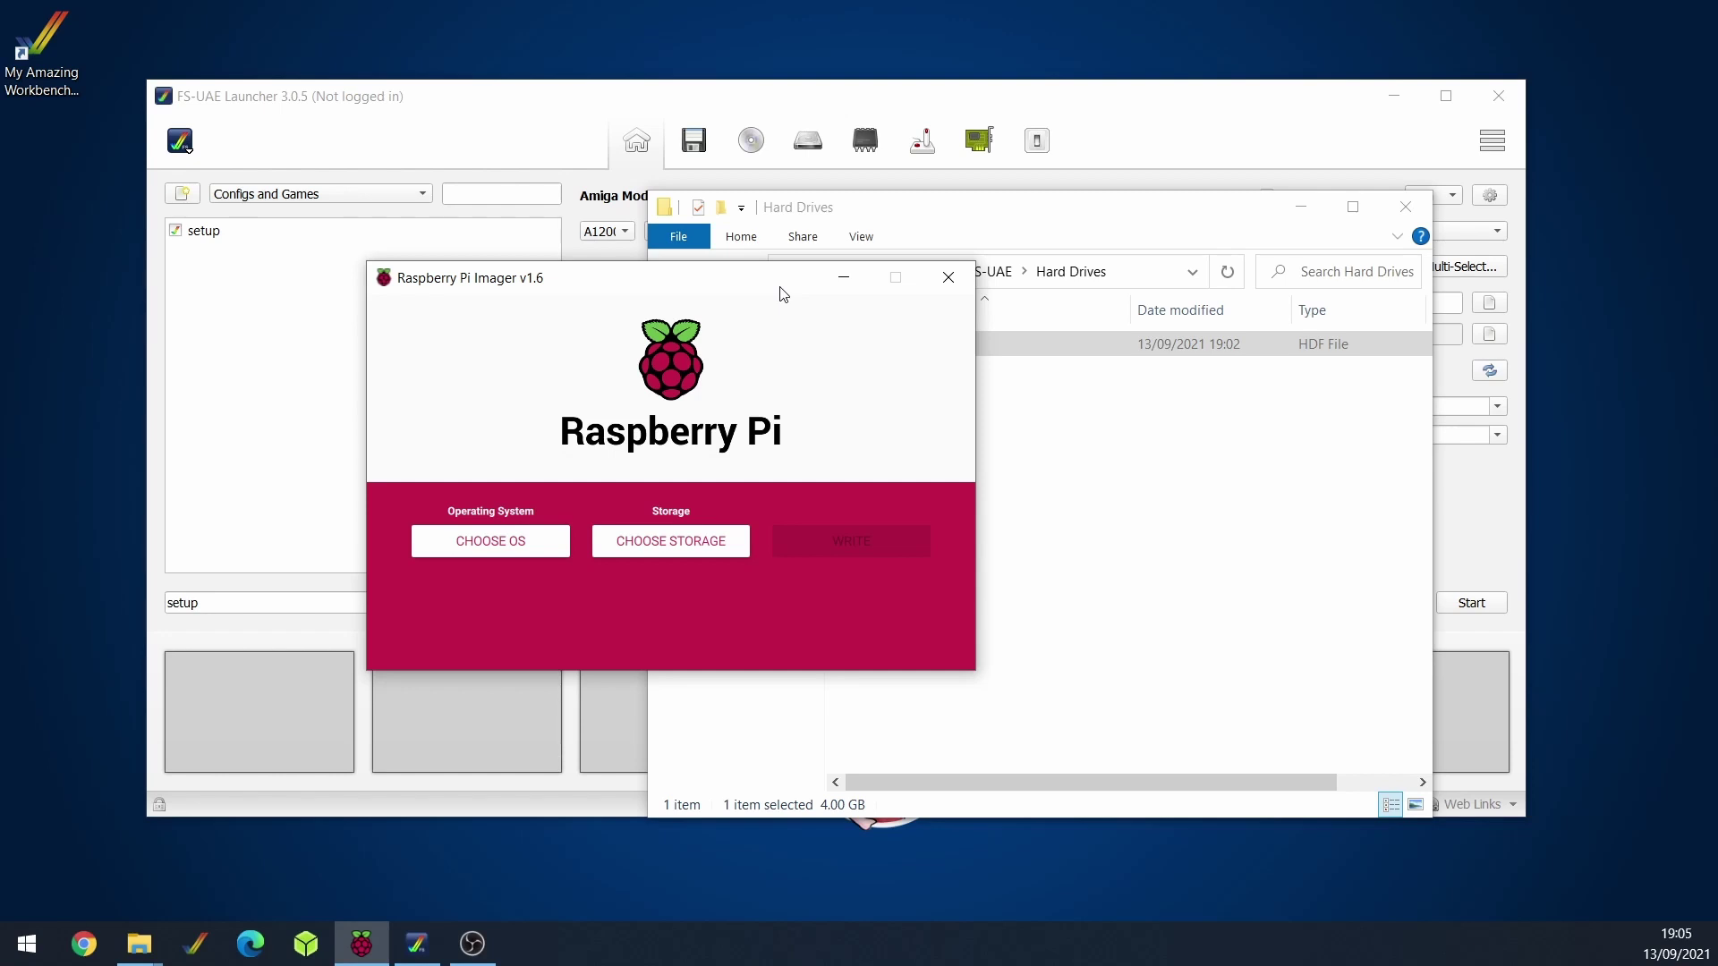
- Load Example.hdf from the FS-UAE Hard Drives folder as the custom image, showing all file types to find it
left_click_drag(783, 294, 819, 460)
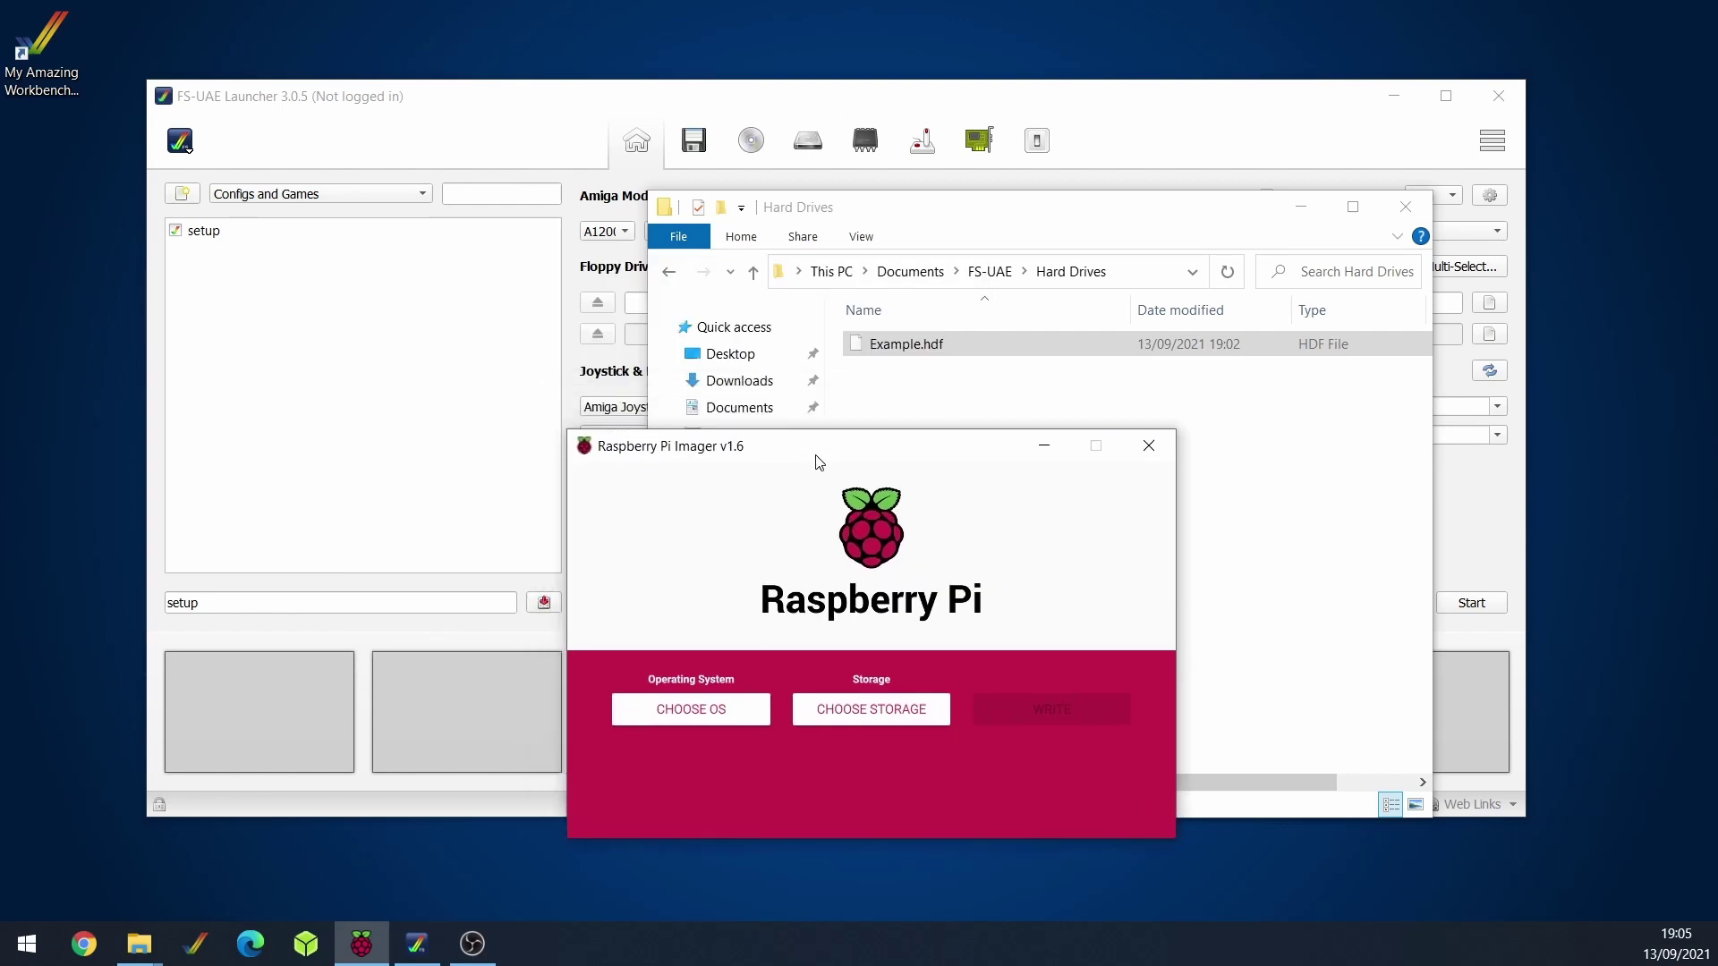
left_click(719, 721)
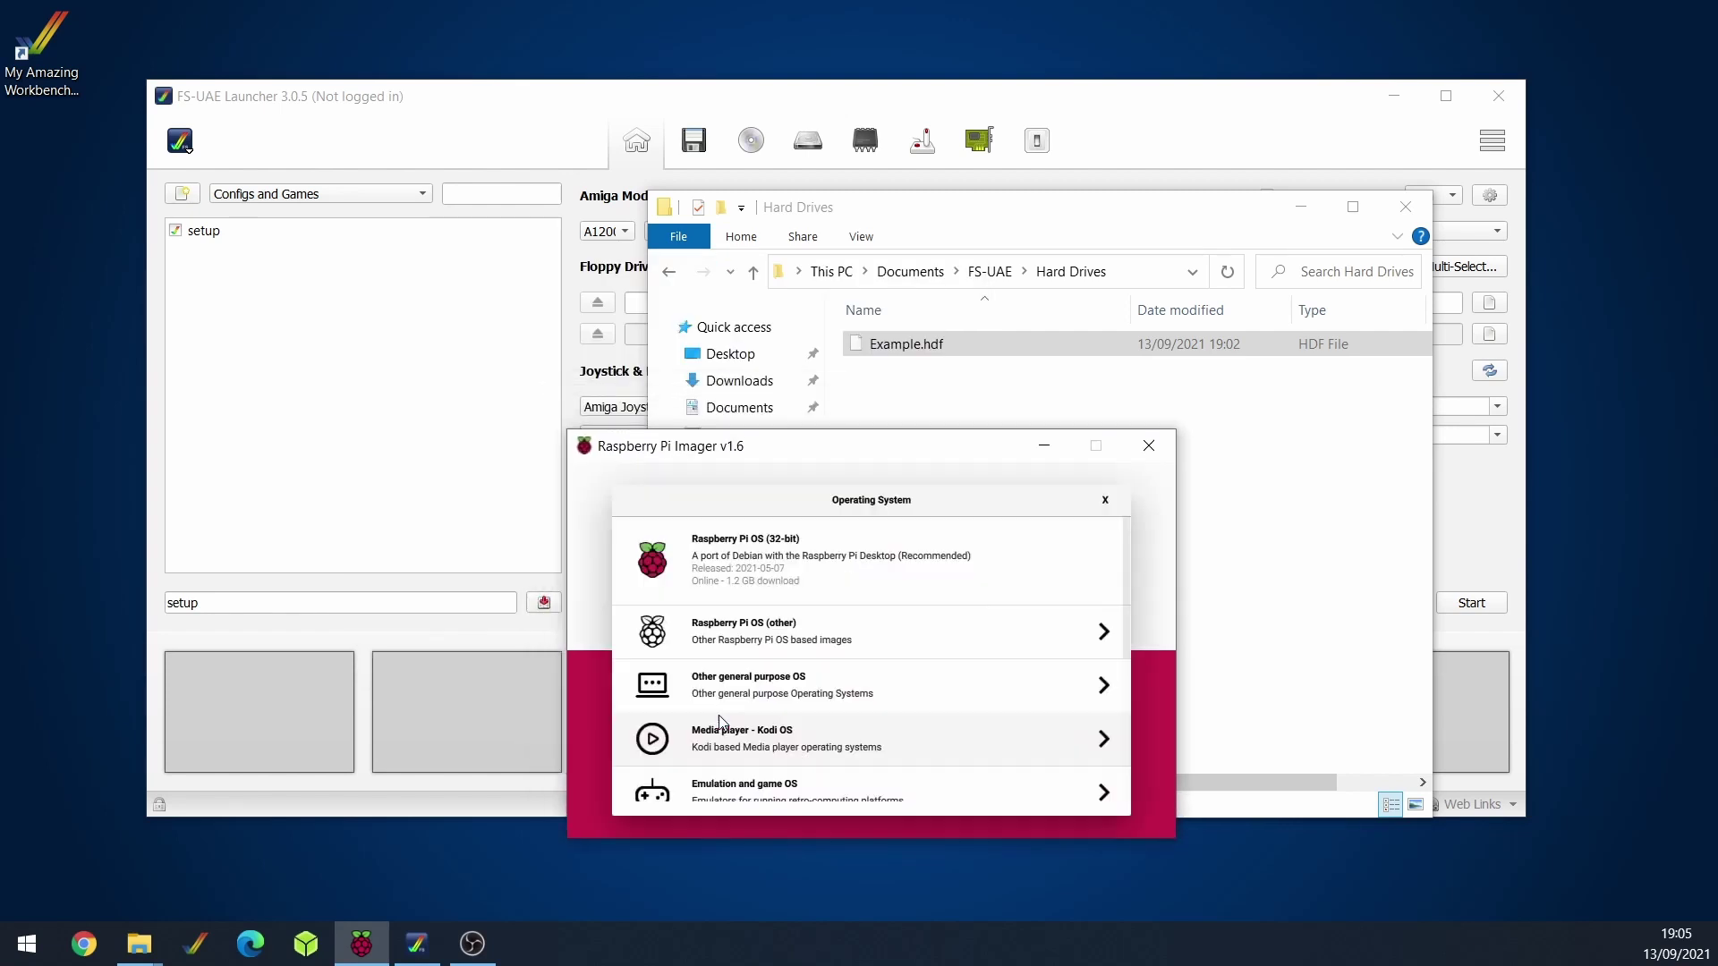
scroll(752, 650, "down", 5)
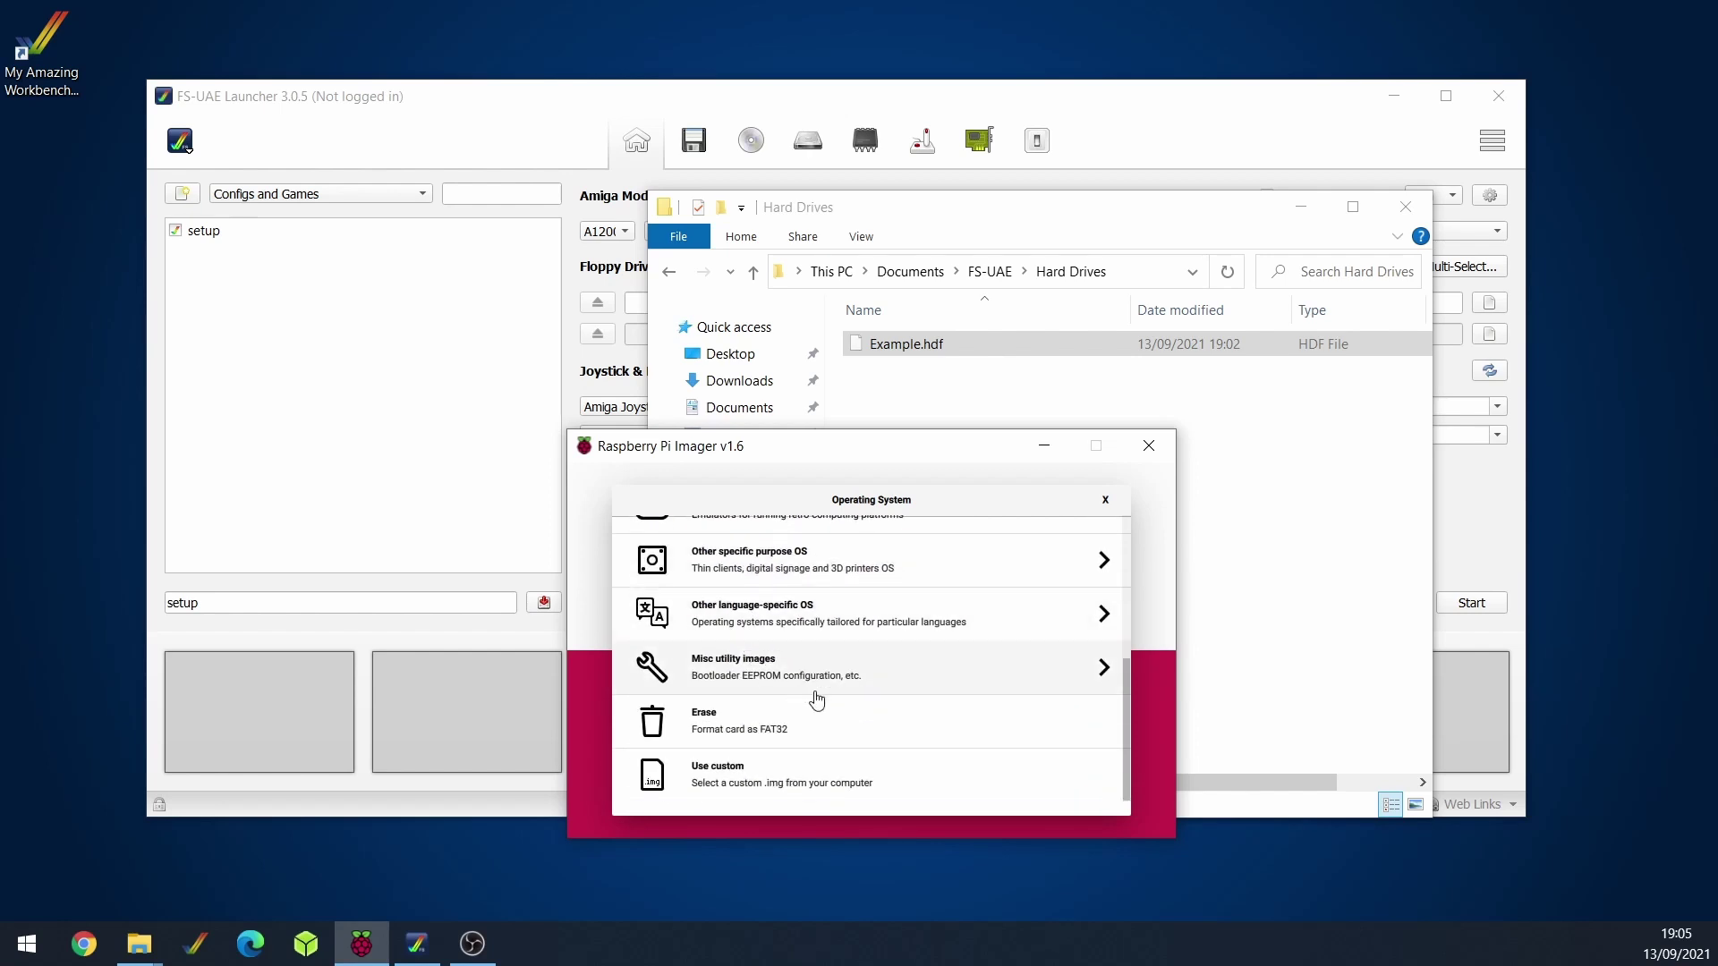
left_click(756, 783)
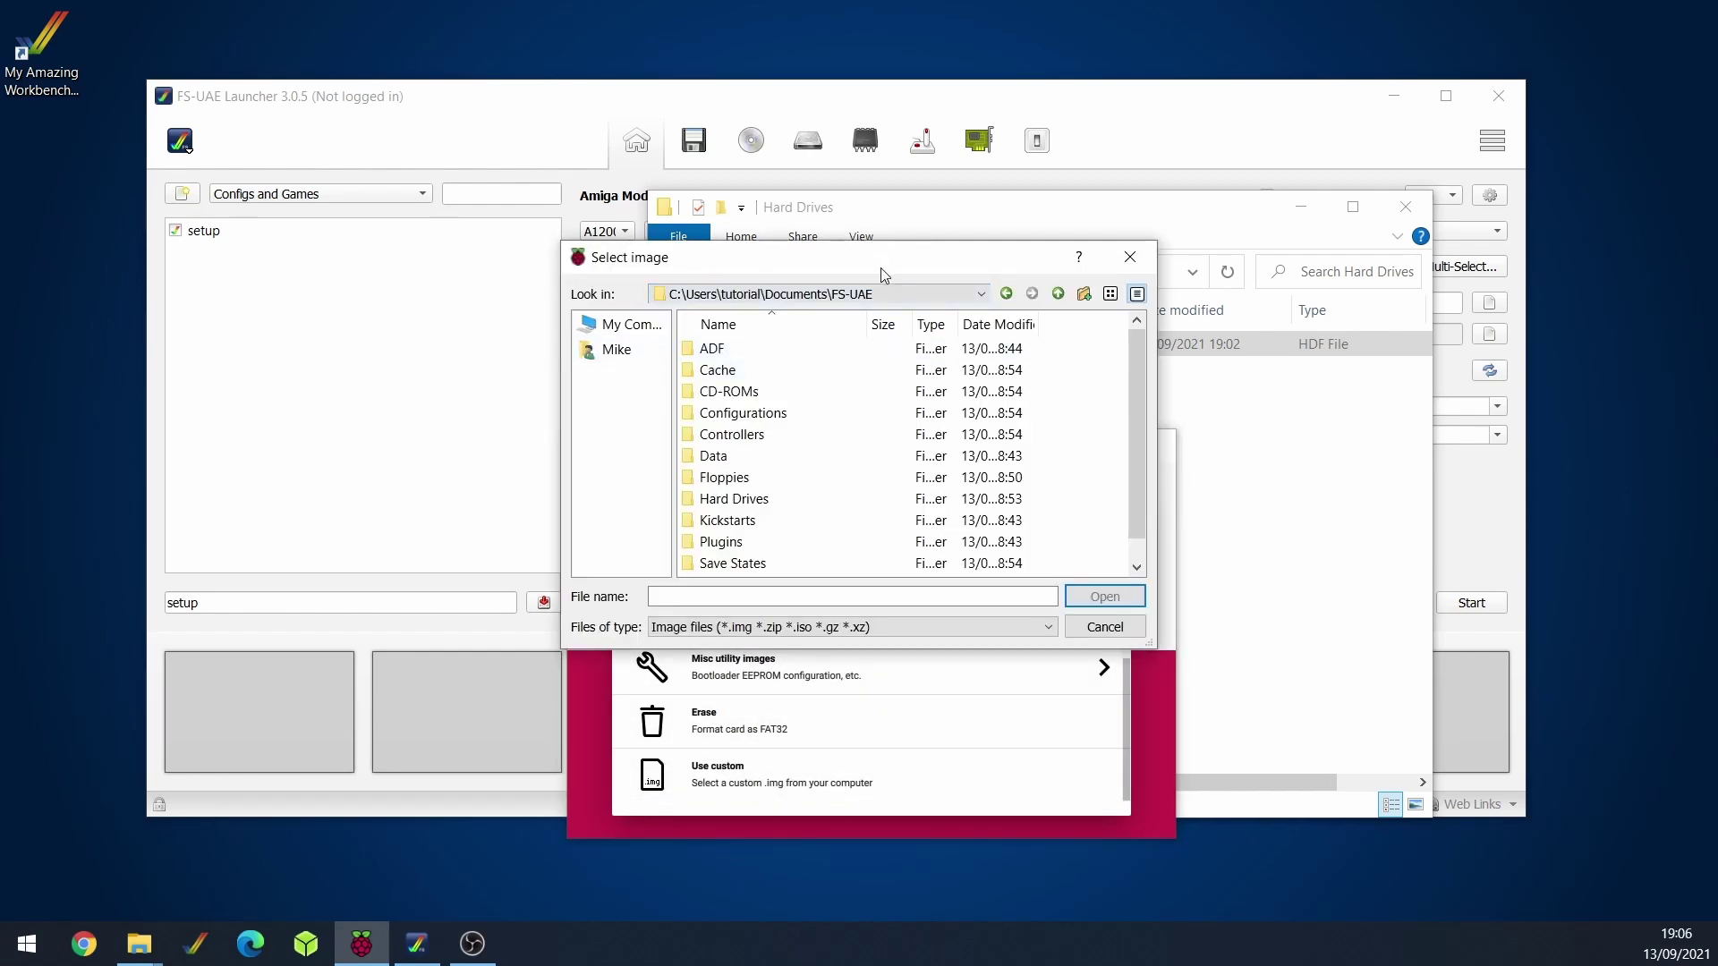
double_click(734, 500)
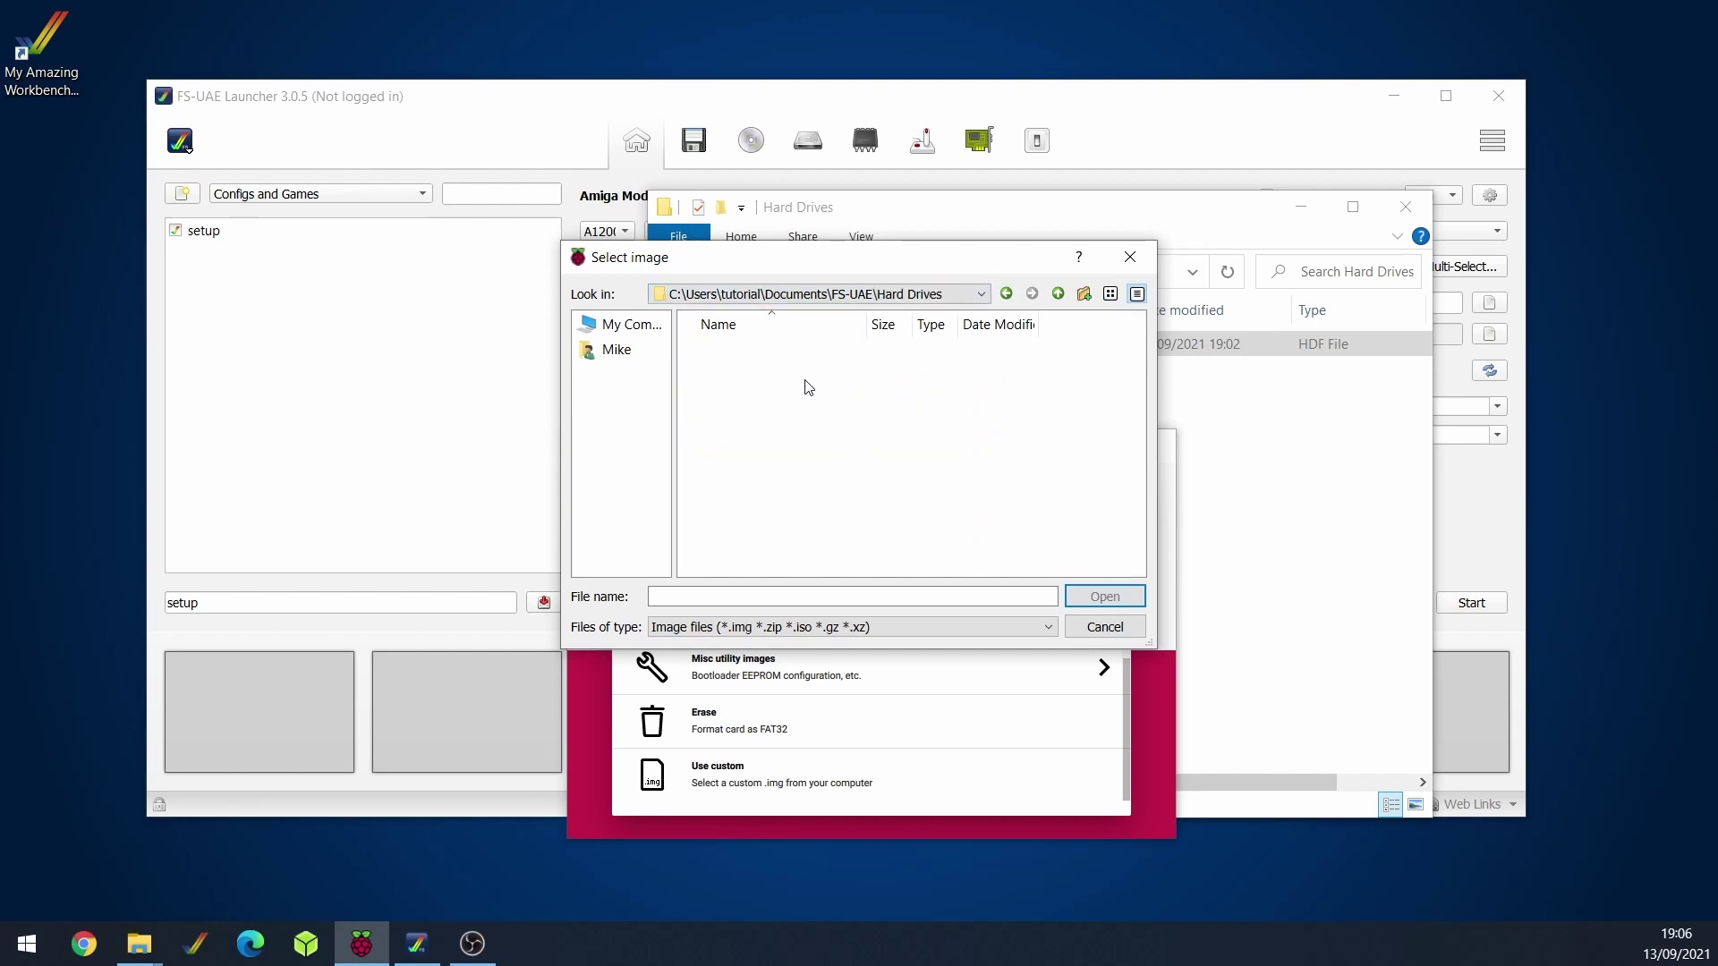
left_click(685, 628)
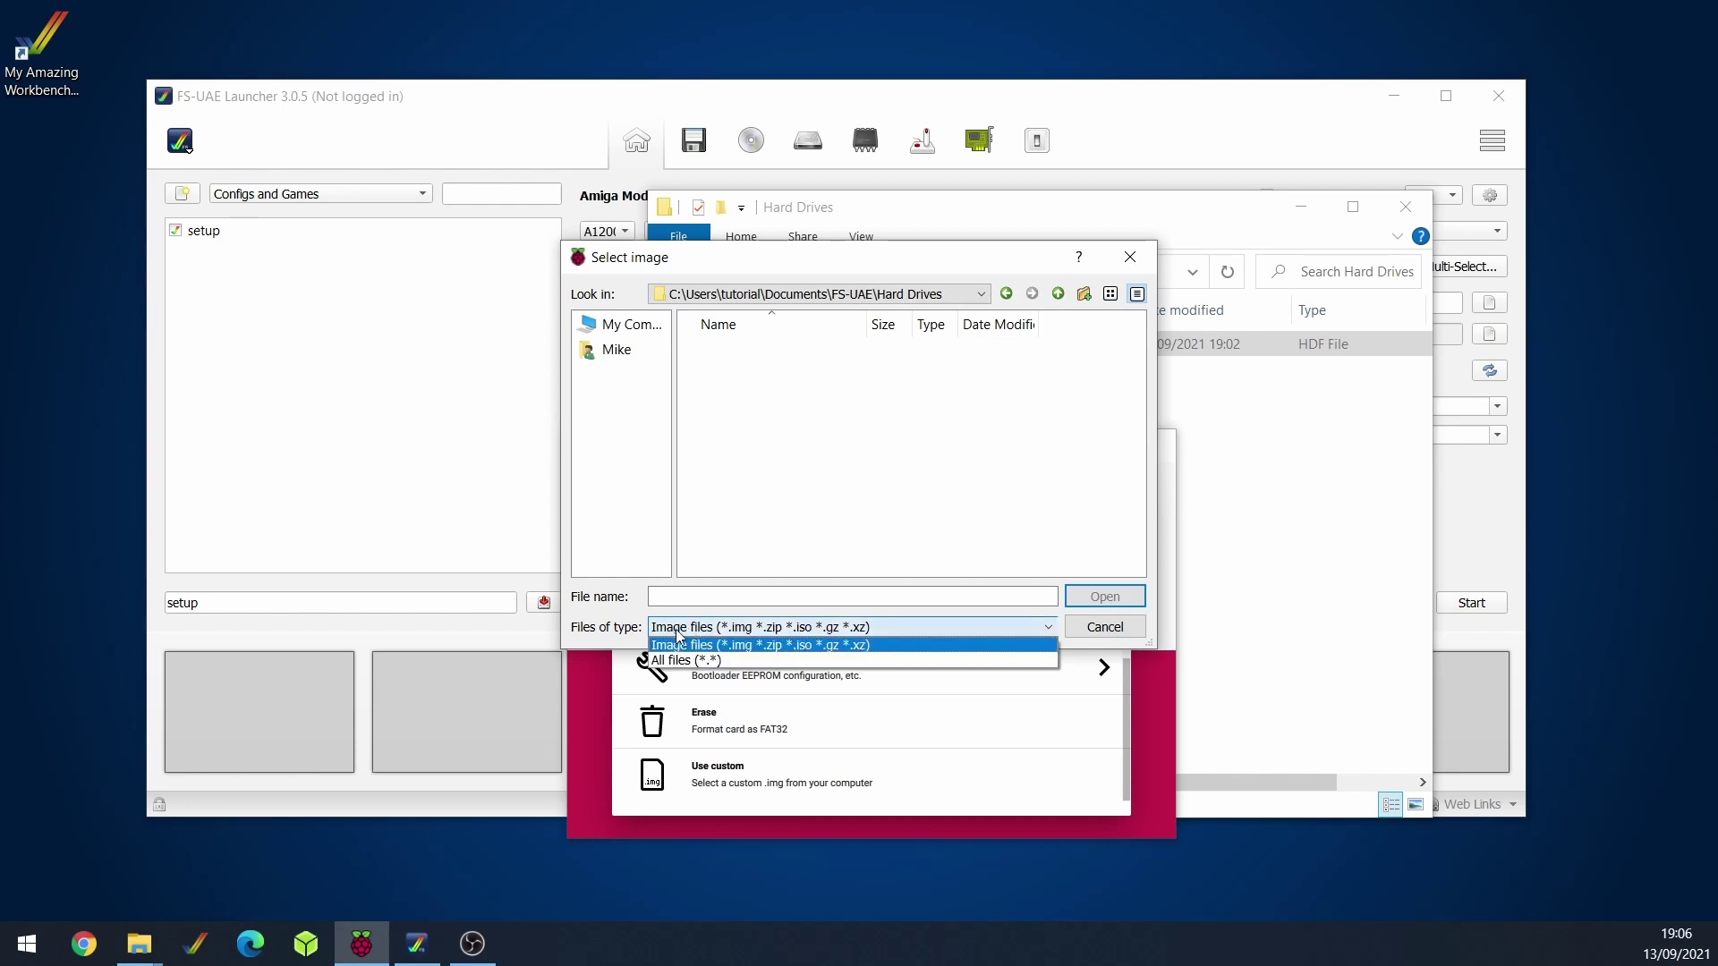
left_click(673, 660)
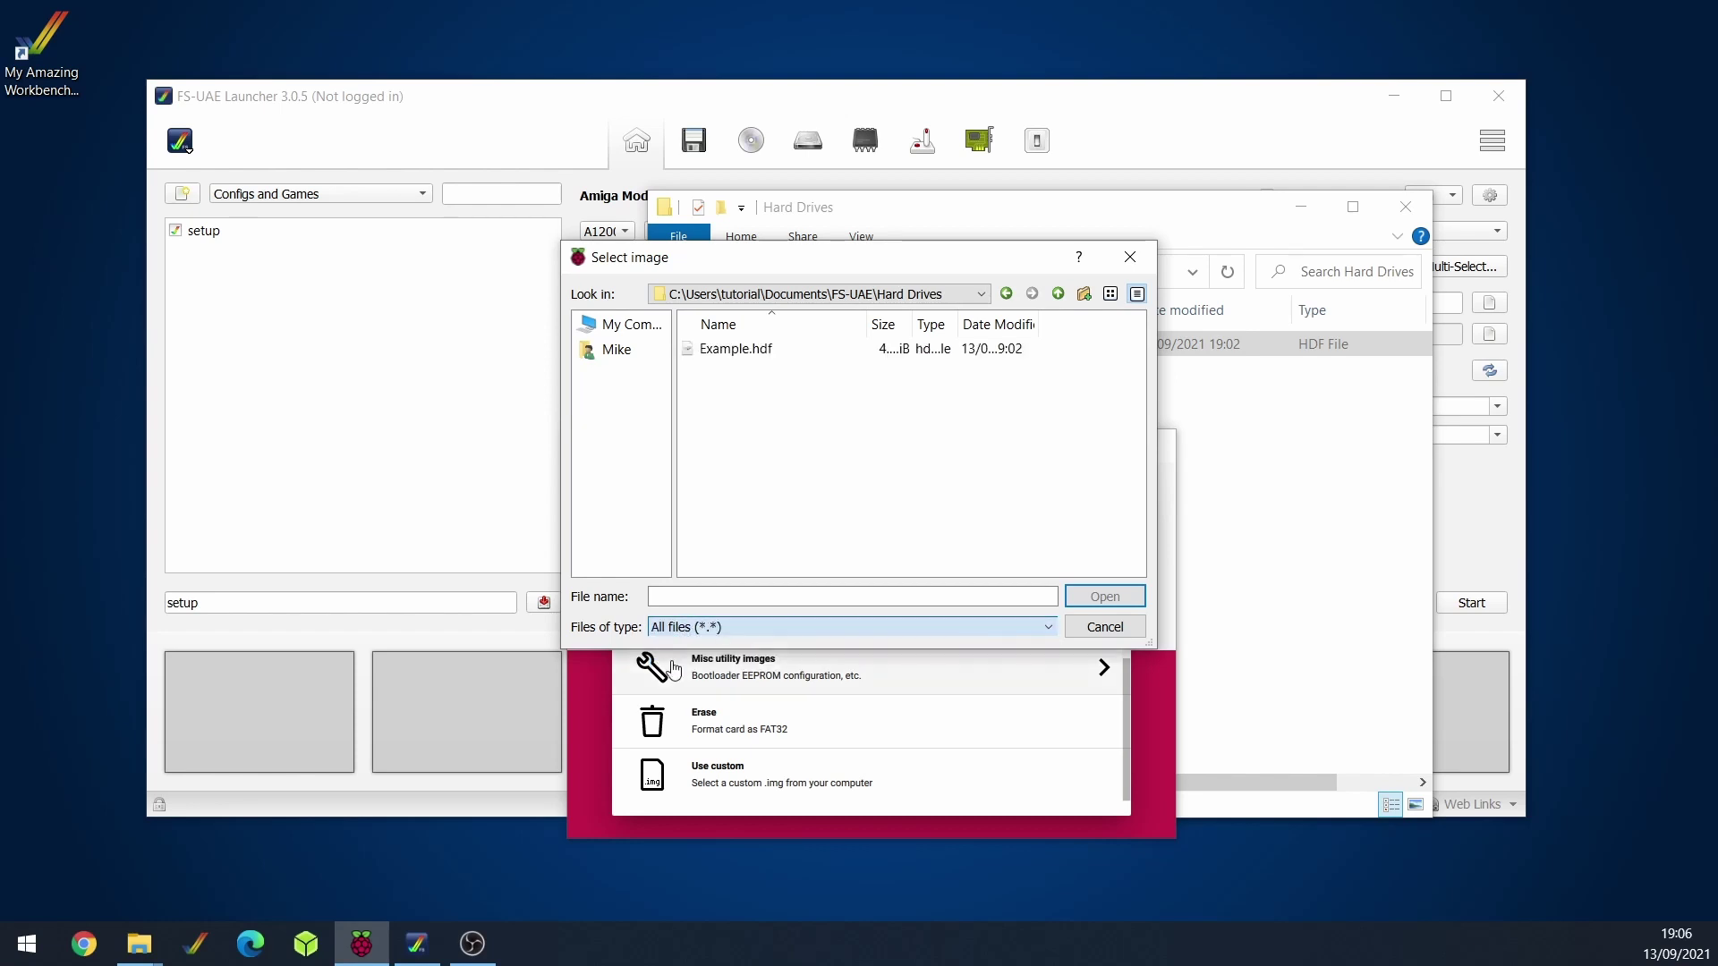
left_click(735, 353)
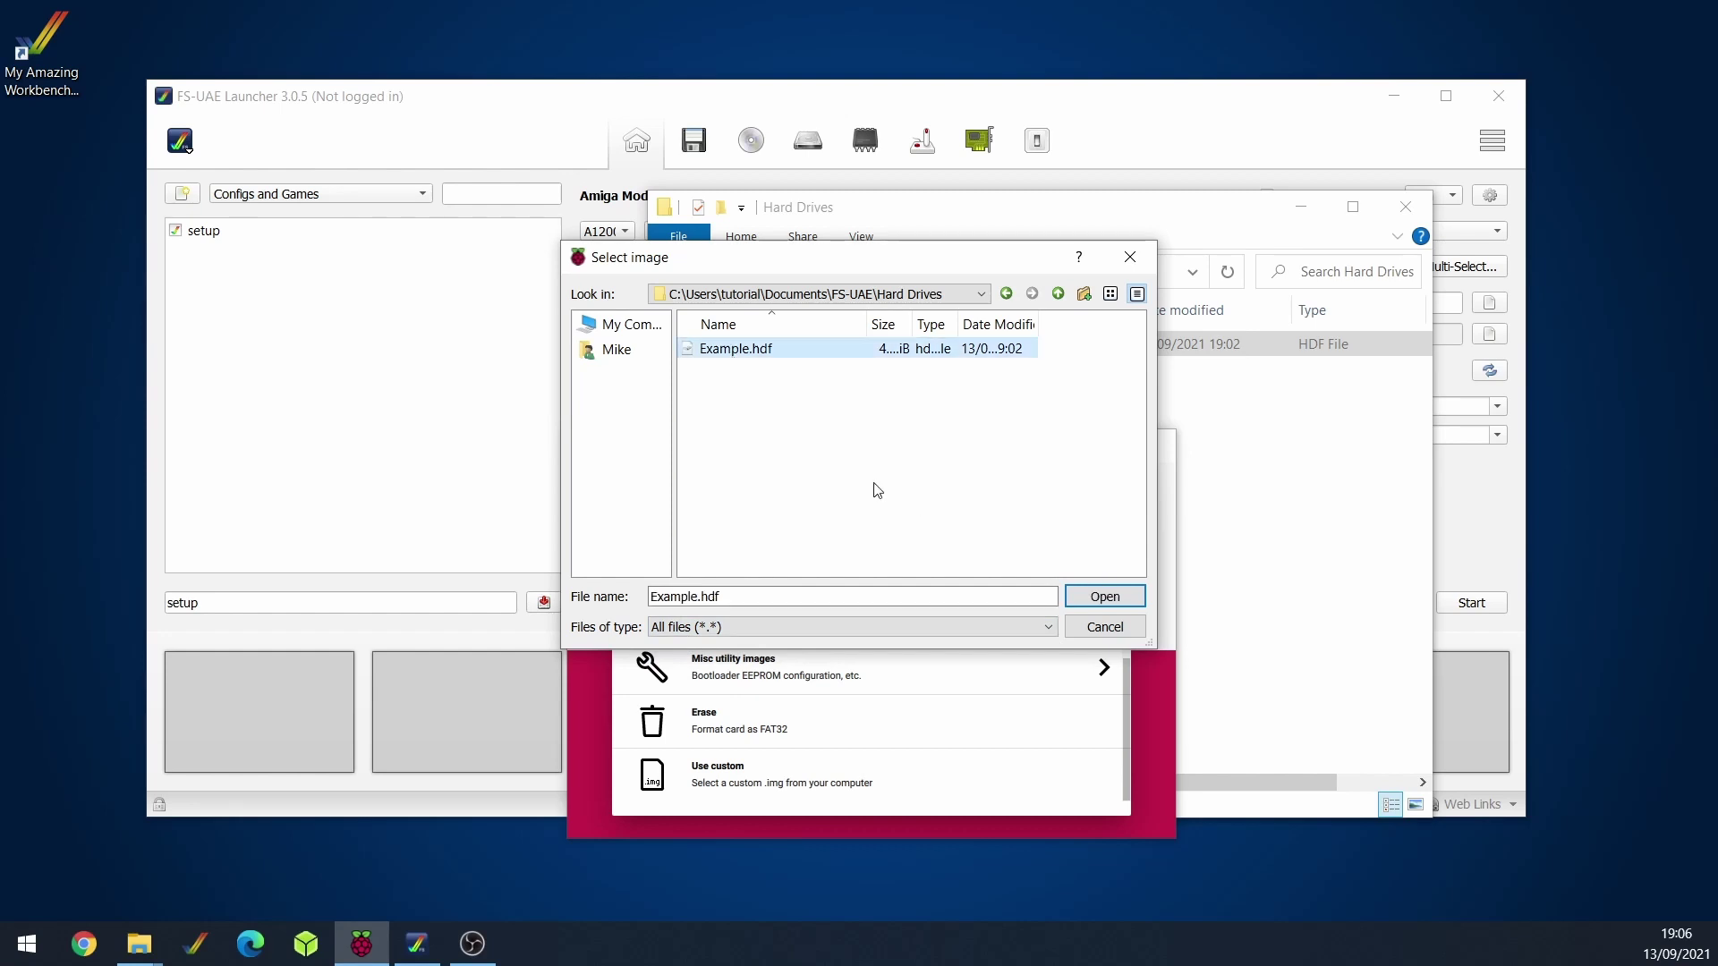
left_click(1106, 599)
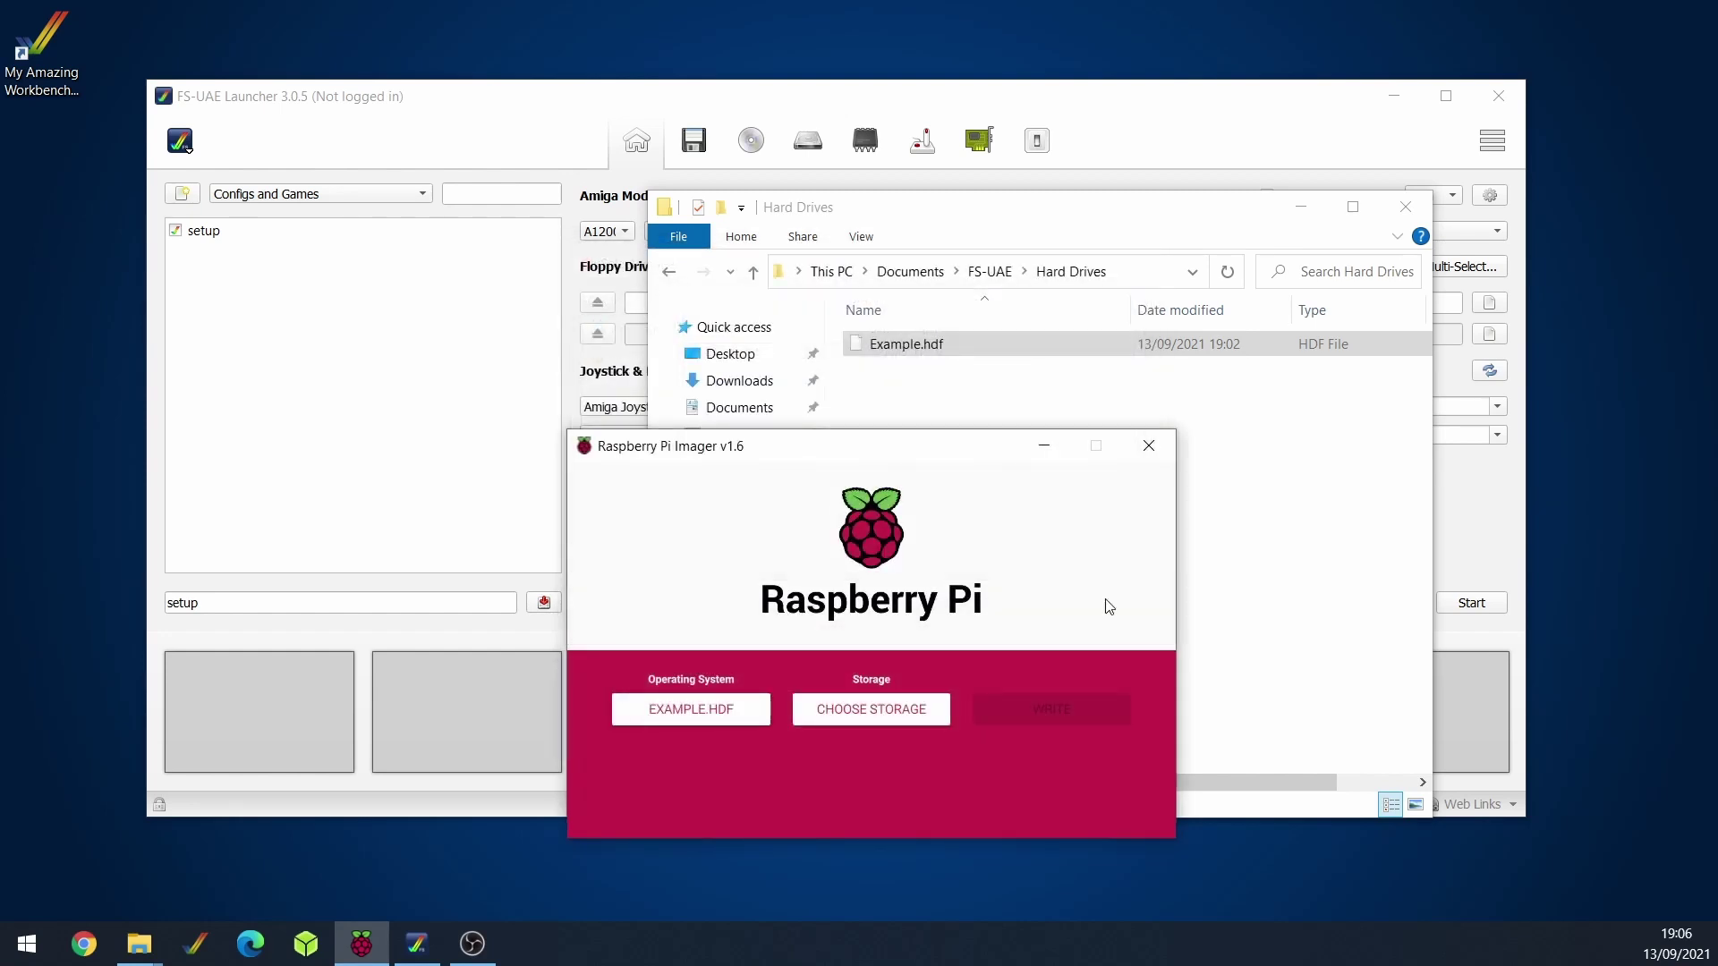
- Choose the Kingston FCR-HS219/1 USB Device mounted as E:\ as the target storage and recheck that selection
left_click(873, 711)
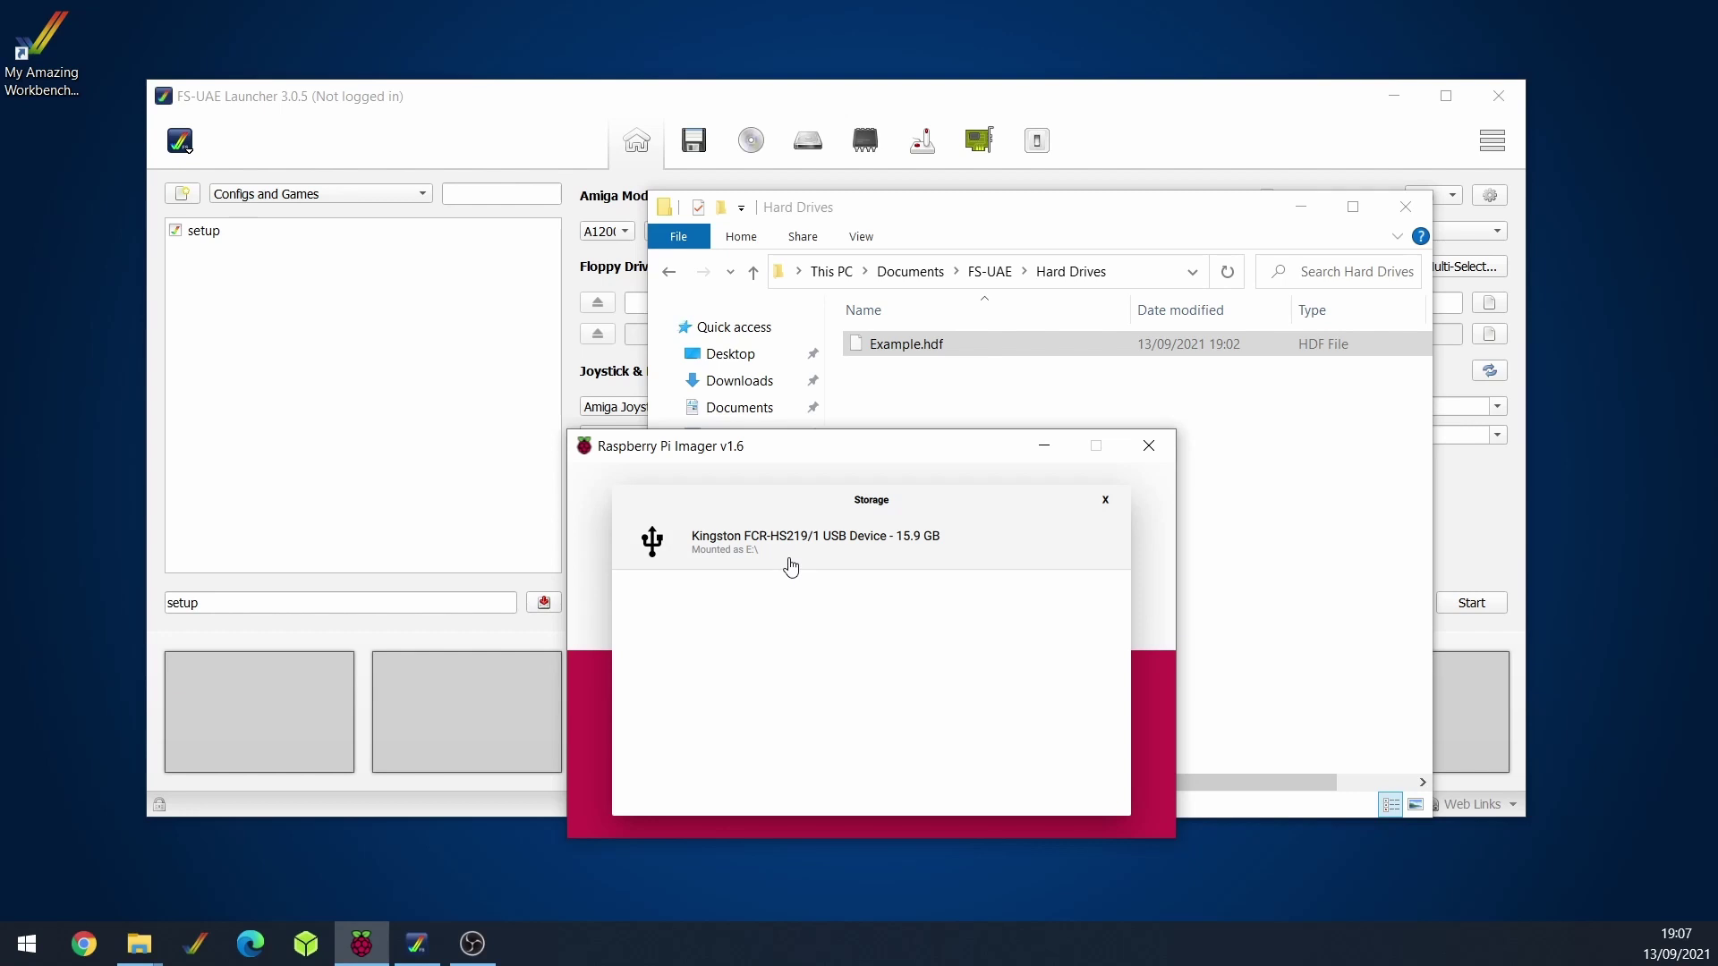
left_click(891, 555)
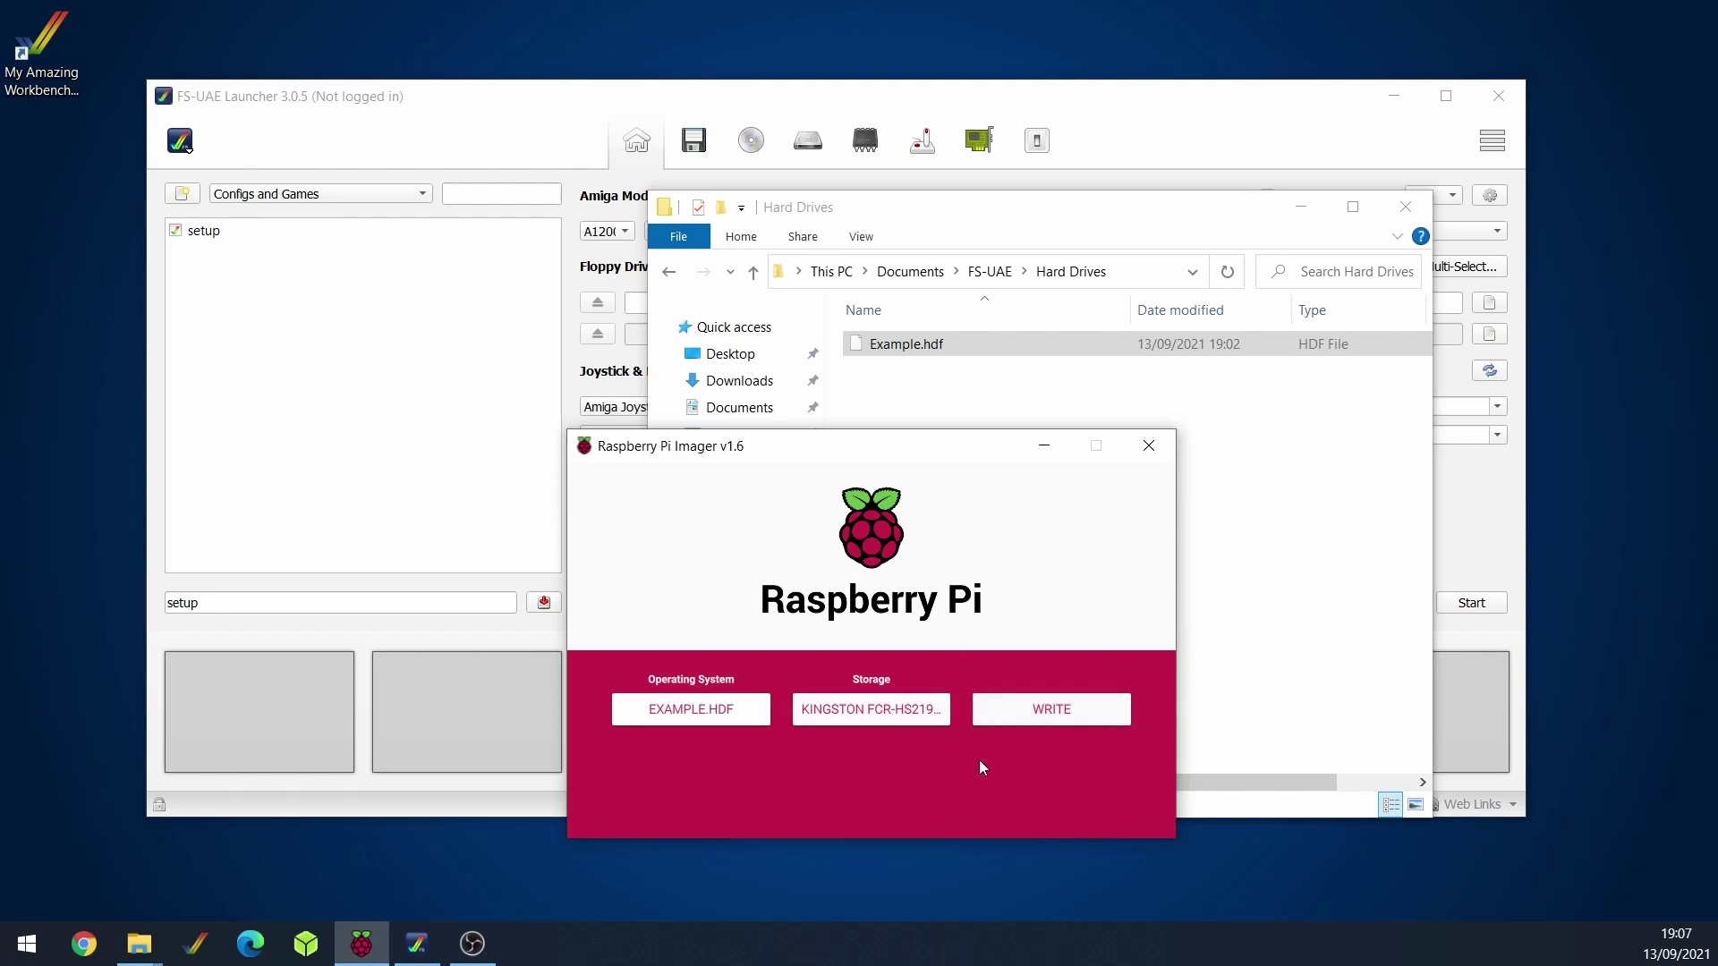
left_click(882, 710)
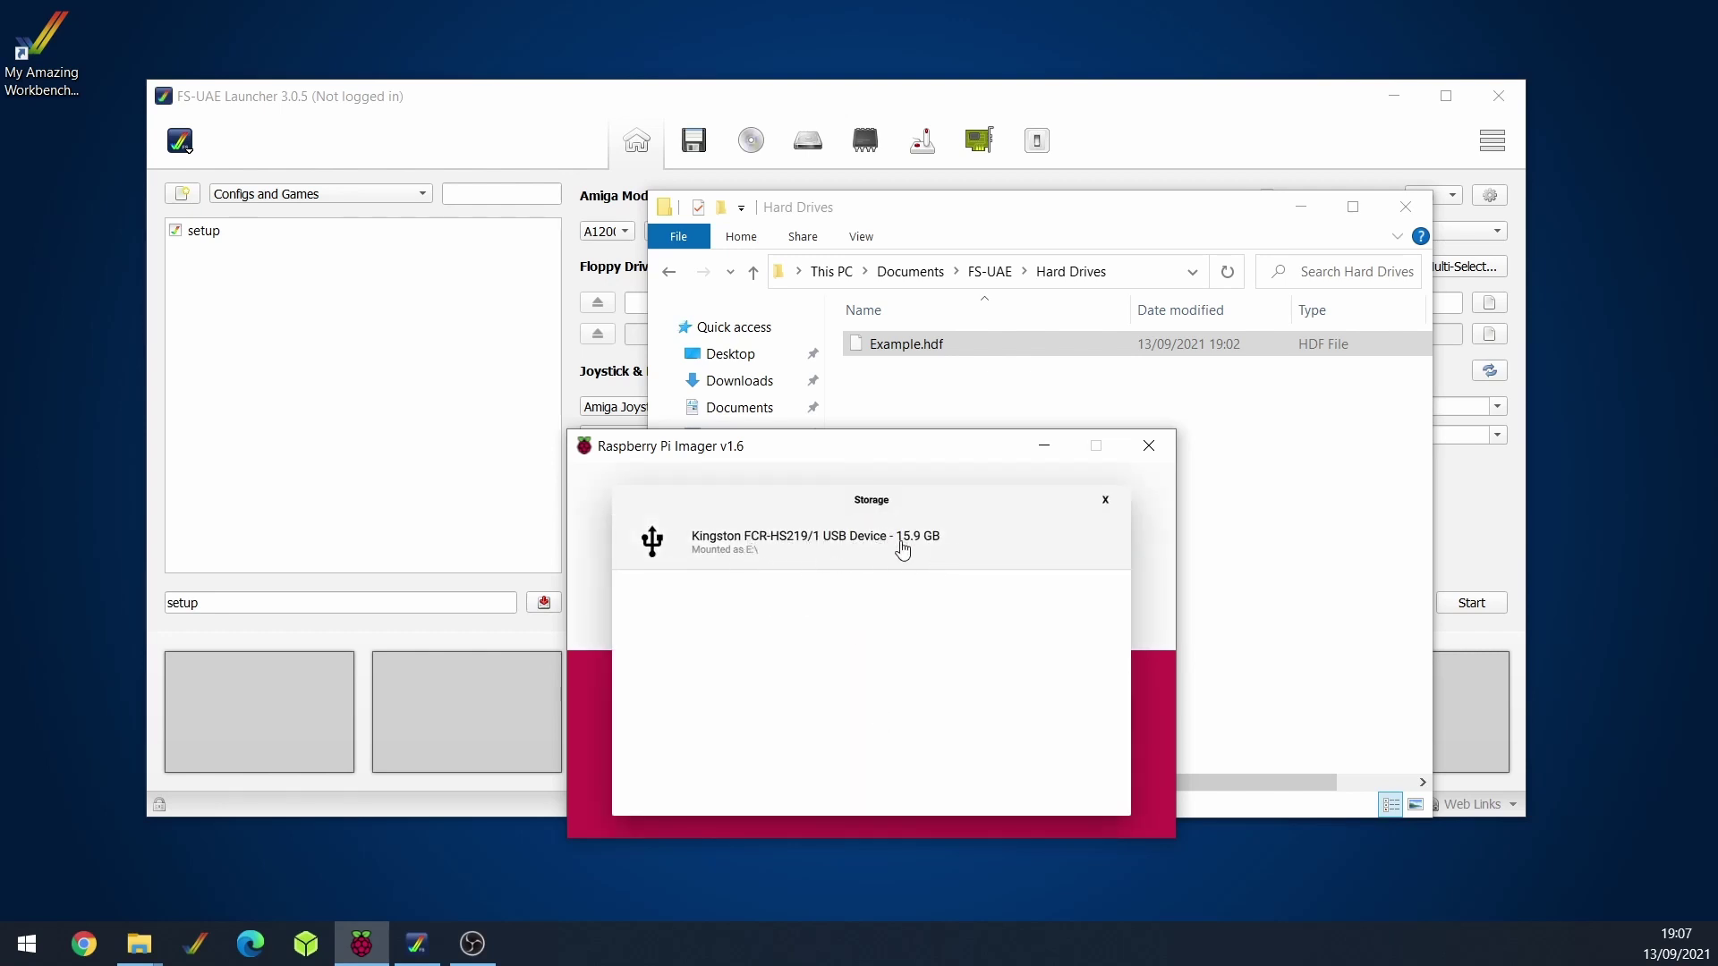
left_click(849, 541)
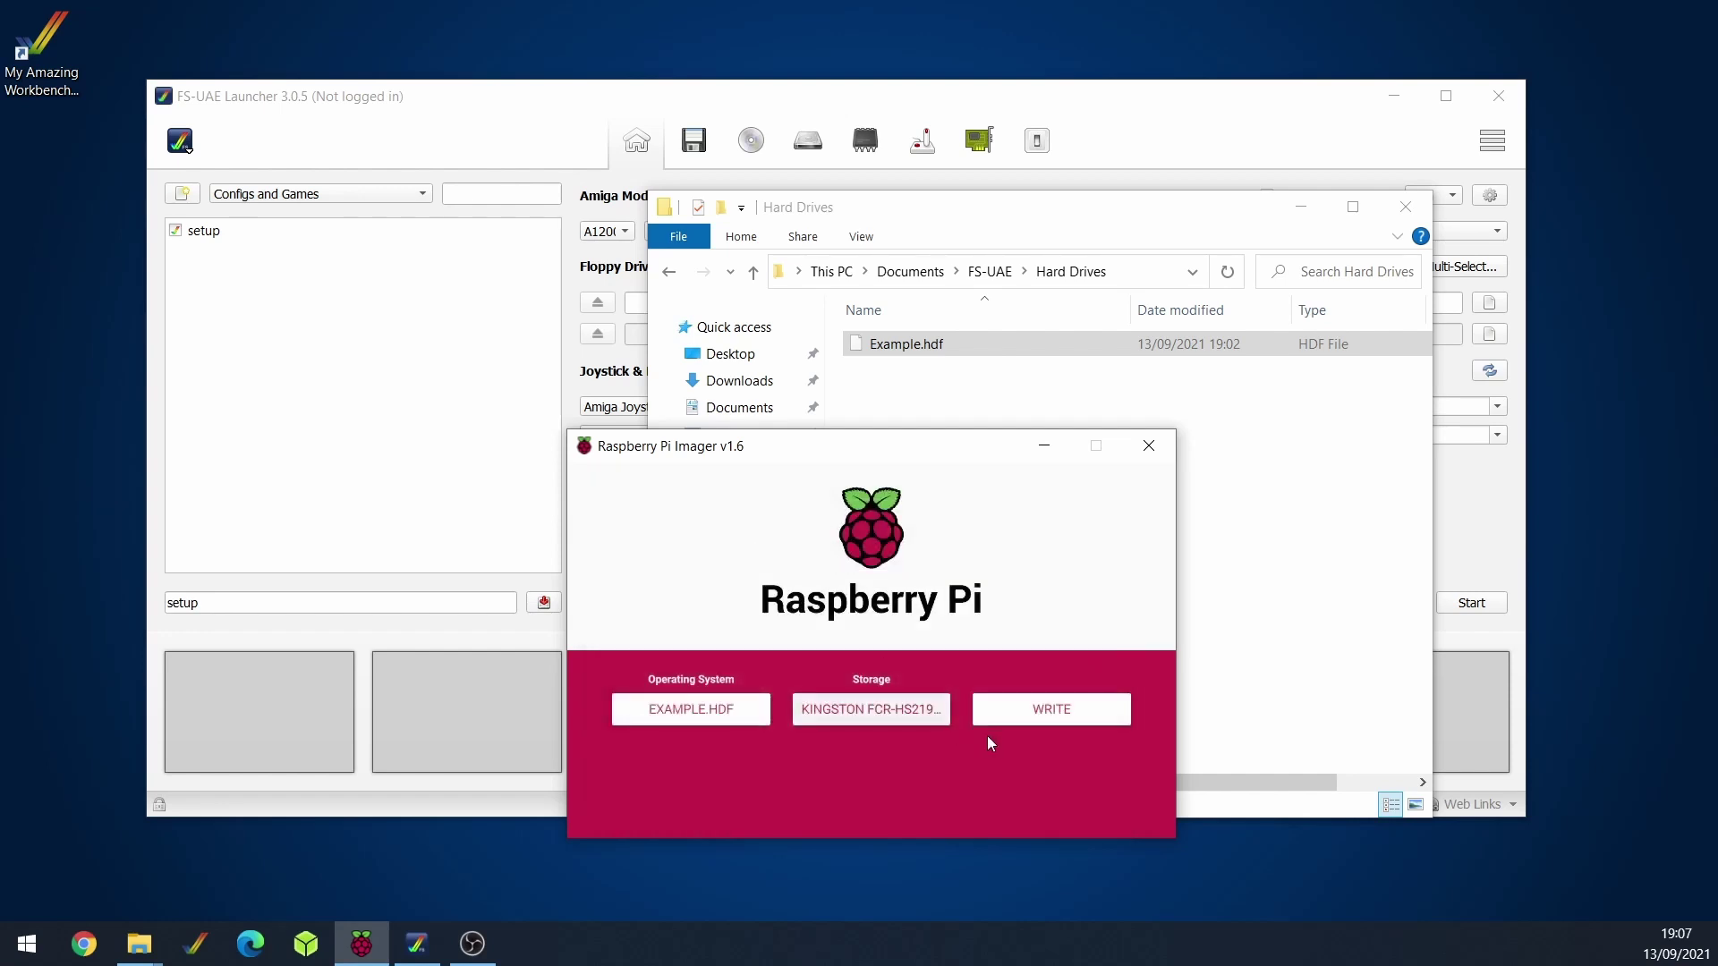